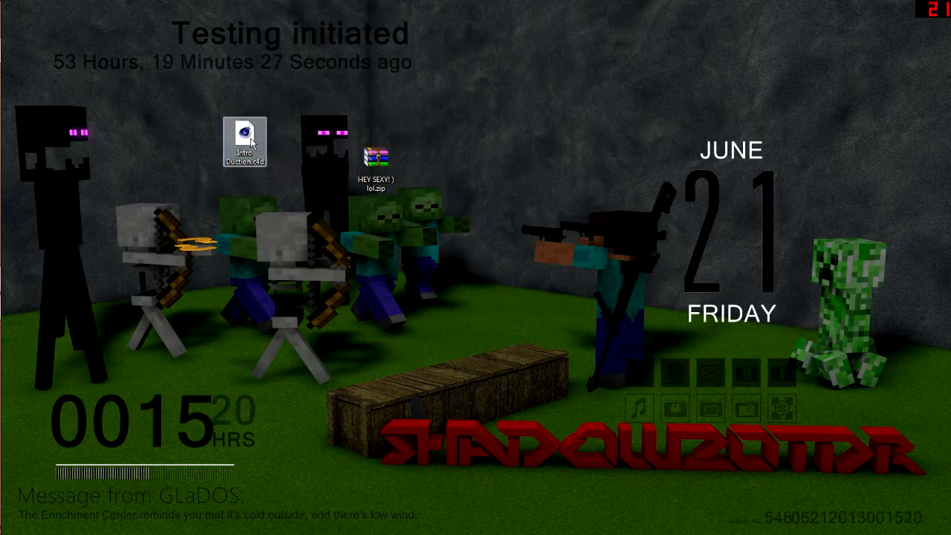
- Reopen Intro Duction.c4d from the desktop, closing the already open copy without saving its changes
double_click(247, 138)
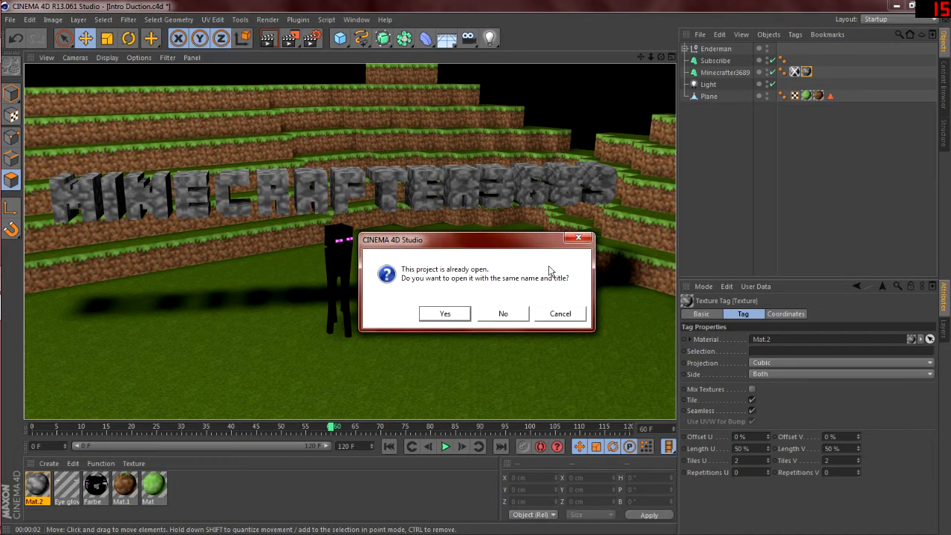
click(504, 314)
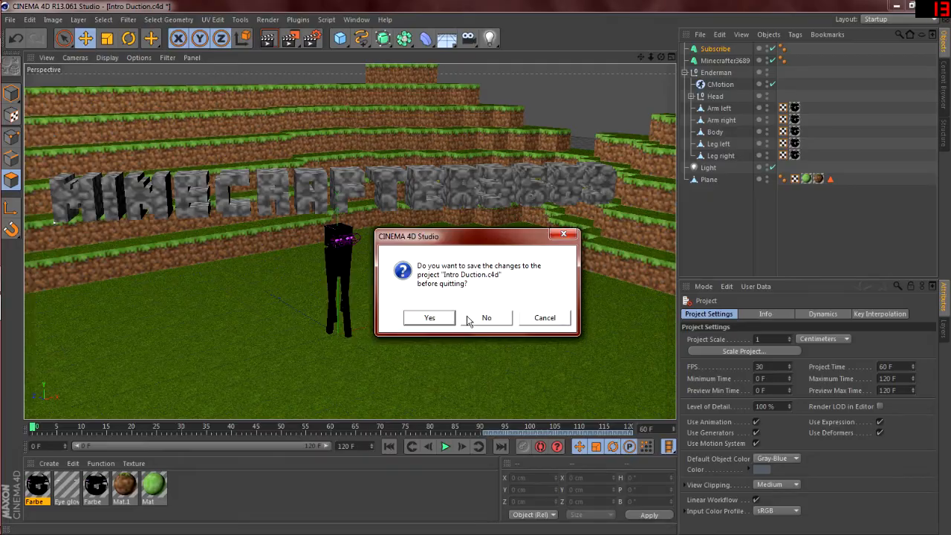
click(470, 318)
click(472, 315)
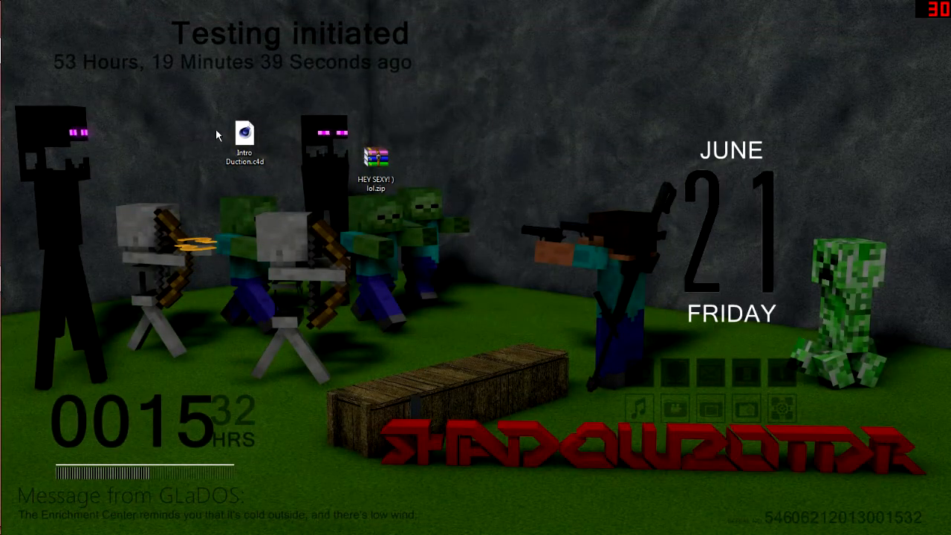
click(244, 141)
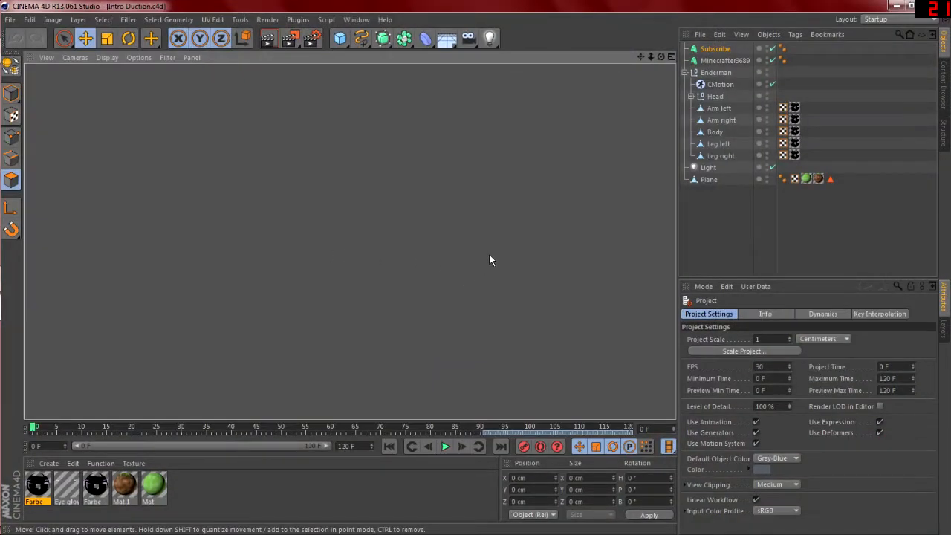
- Collapse the Enderman group and examine it together with the Farbe and Eye glow materials
click(684, 72)
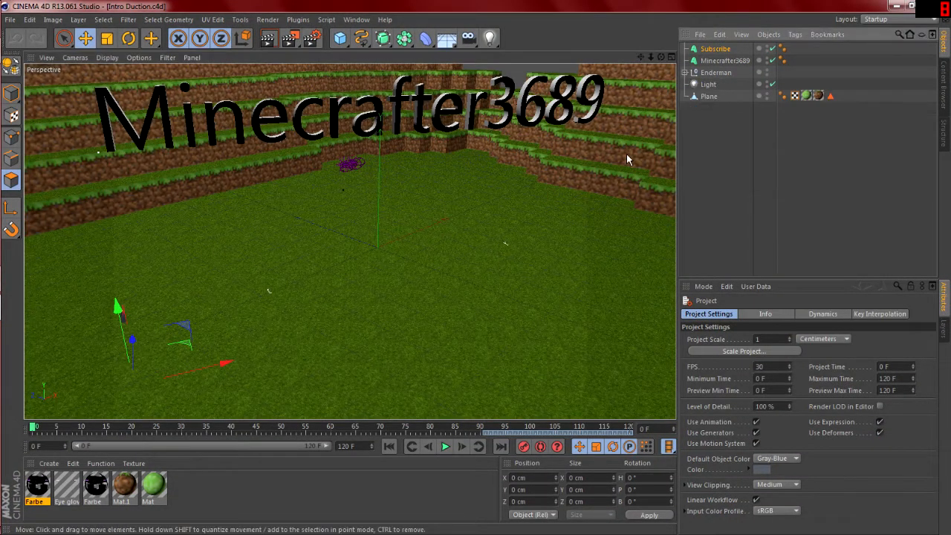
click(715, 72)
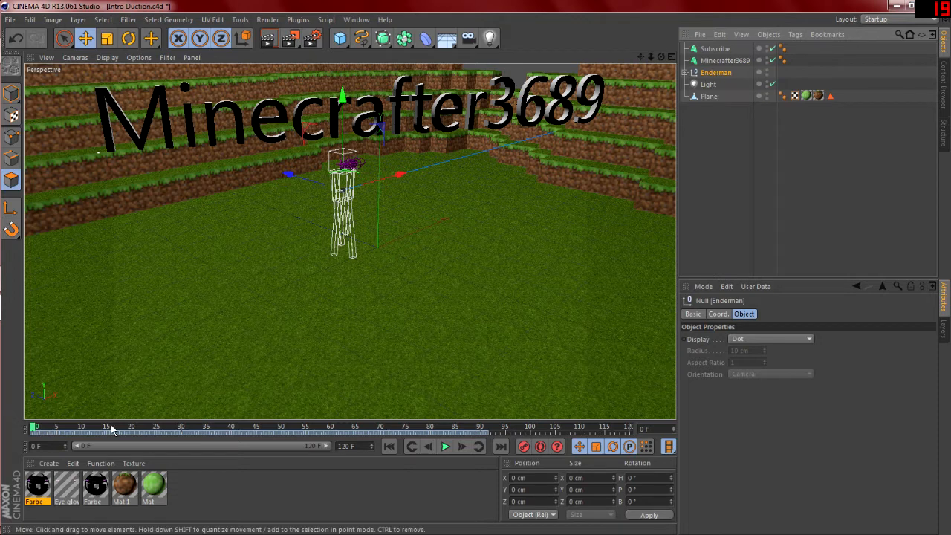
click(39, 484)
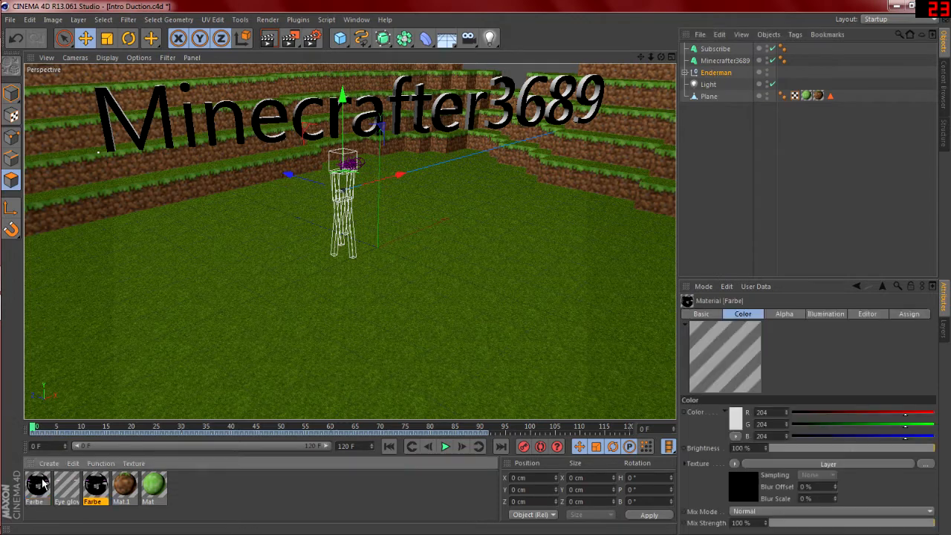
click(63, 483)
click(95, 484)
click(66, 487)
click(89, 486)
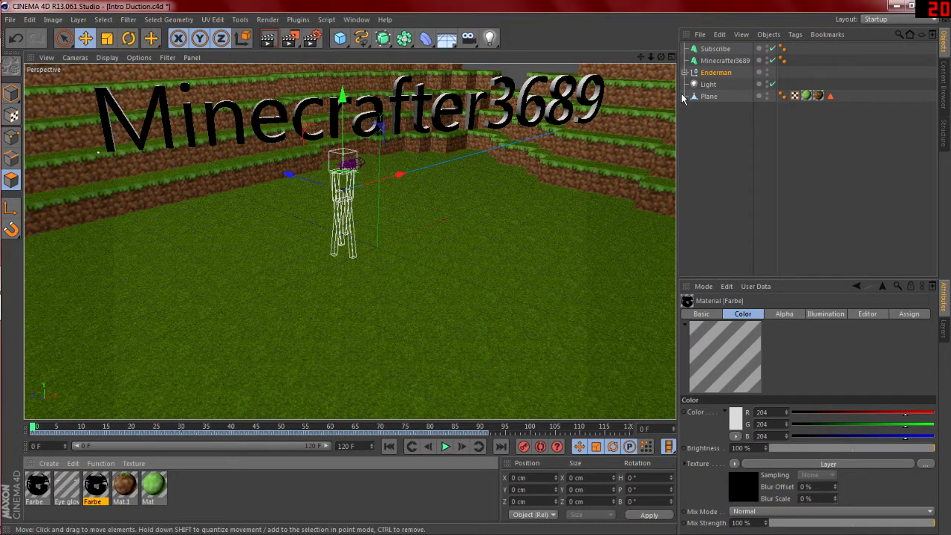
- Delete the Enderman object from the scene along with the Eye glow and both Farbe materials
click(709, 72)
key(Delete)
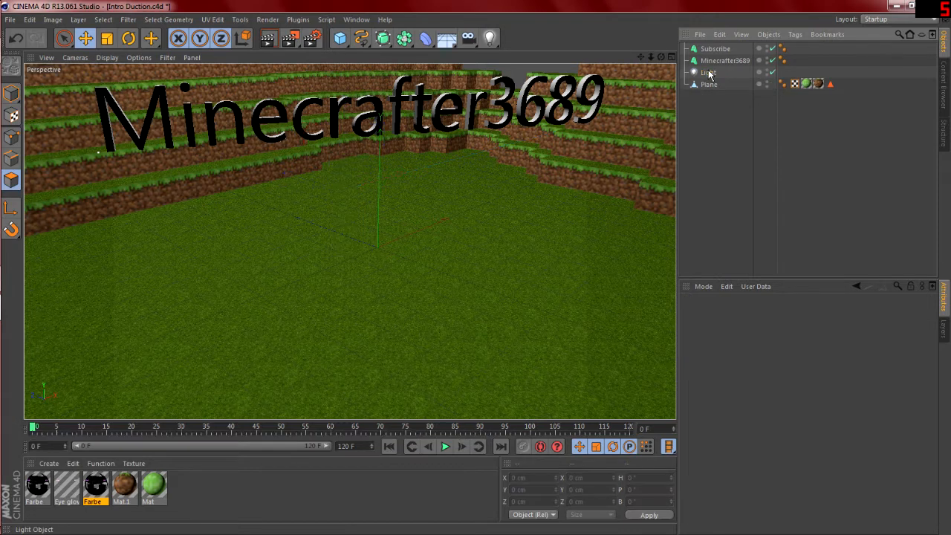
click(103, 486)
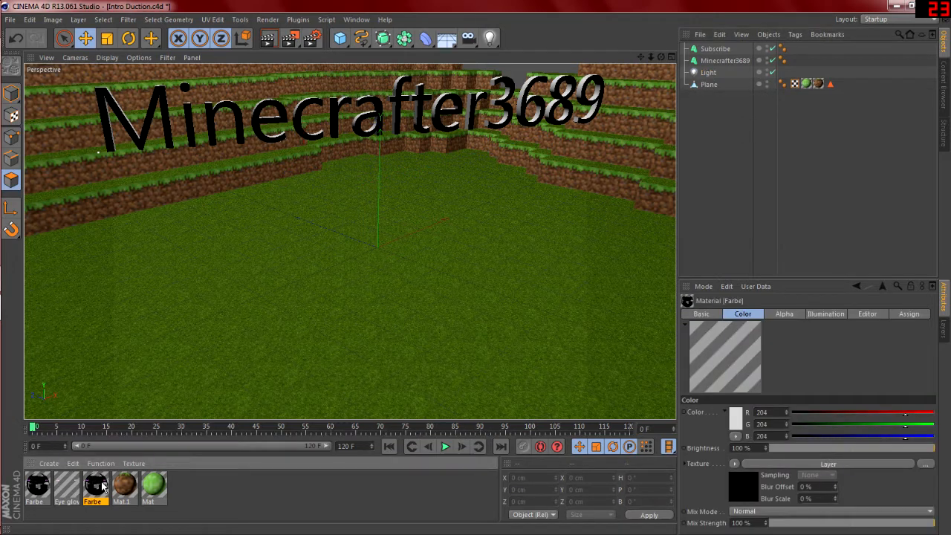
key(Delete)
click(72, 484)
key(Delete)
click(40, 486)
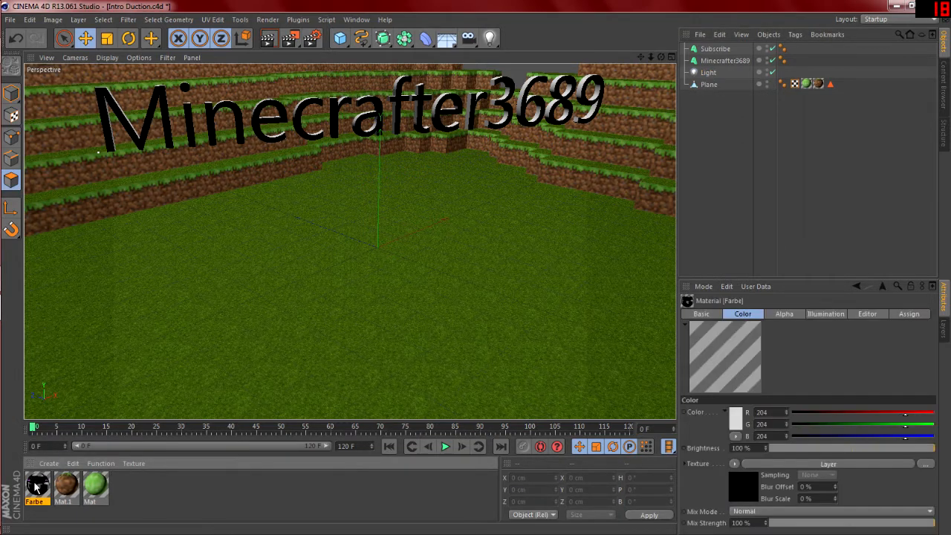
key(Delete)
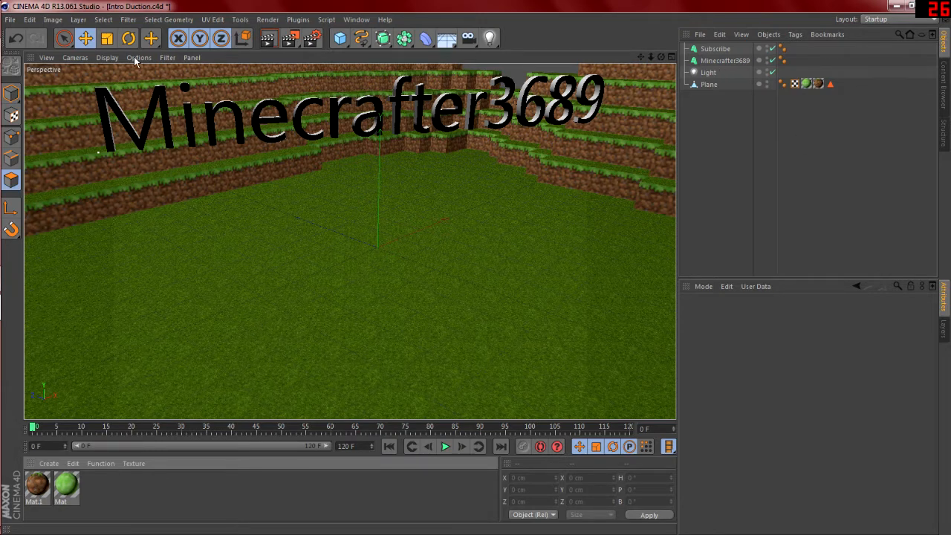
- Open Enderman.c4d from the Minecraft 3D Essentials folder and close the file browser window
mouse_move(3, 69)
click(18, 52)
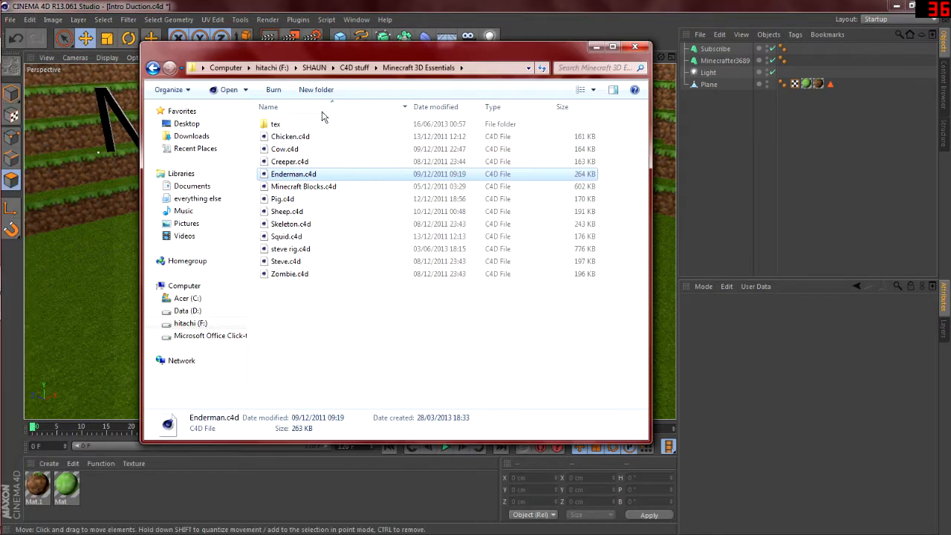
drag(294, 177, 770, 140)
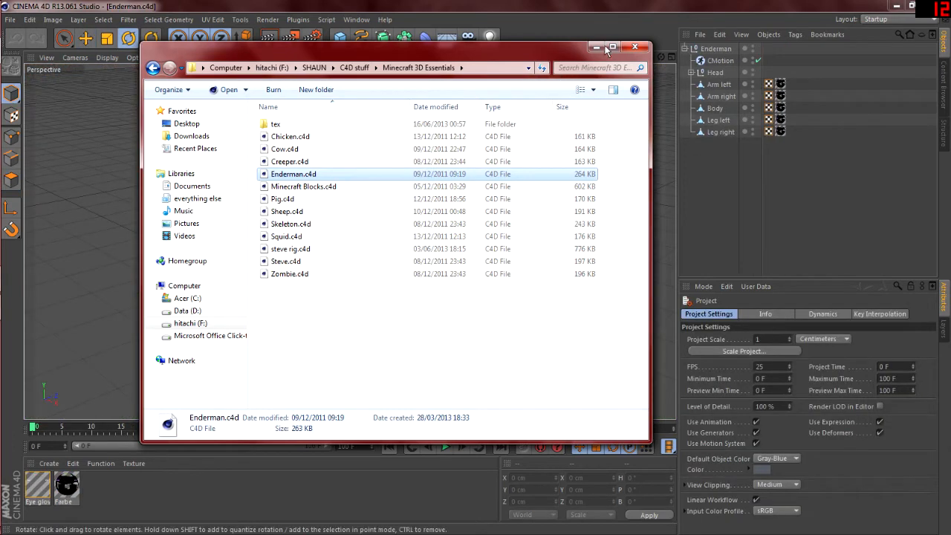
click(635, 49)
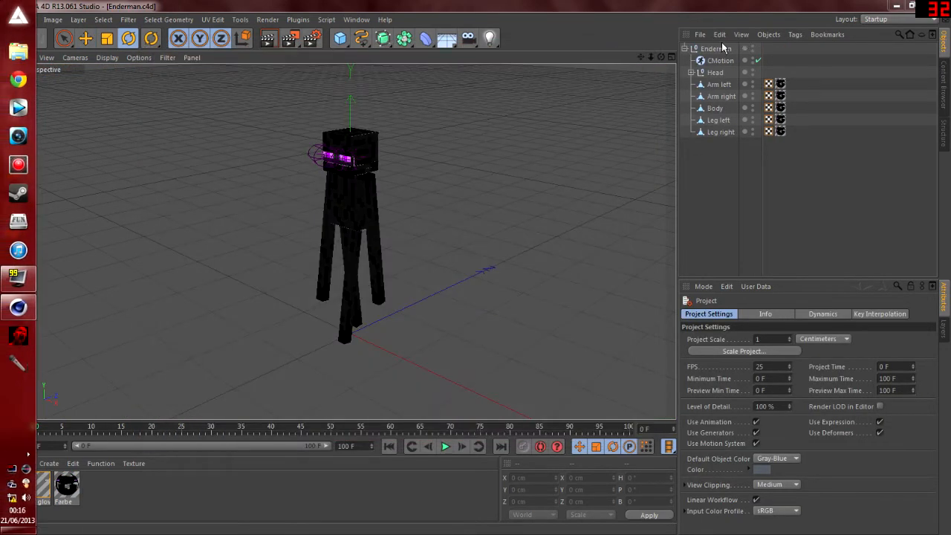
- Copy the whole Enderman group and close the Enderman.c4d project without saving
click(685, 48)
click(702, 48)
click(719, 34)
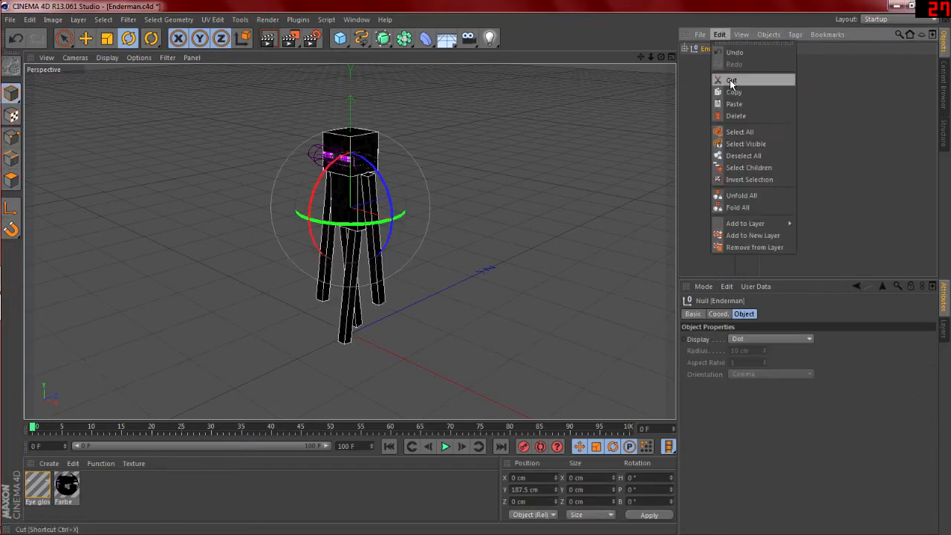
click(733, 92)
click(925, 6)
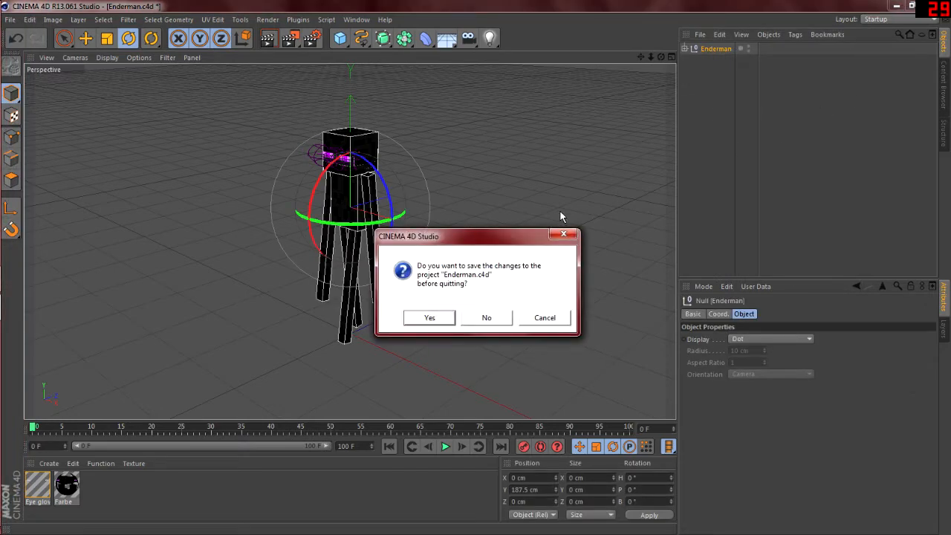
click(488, 317)
click(550, 318)
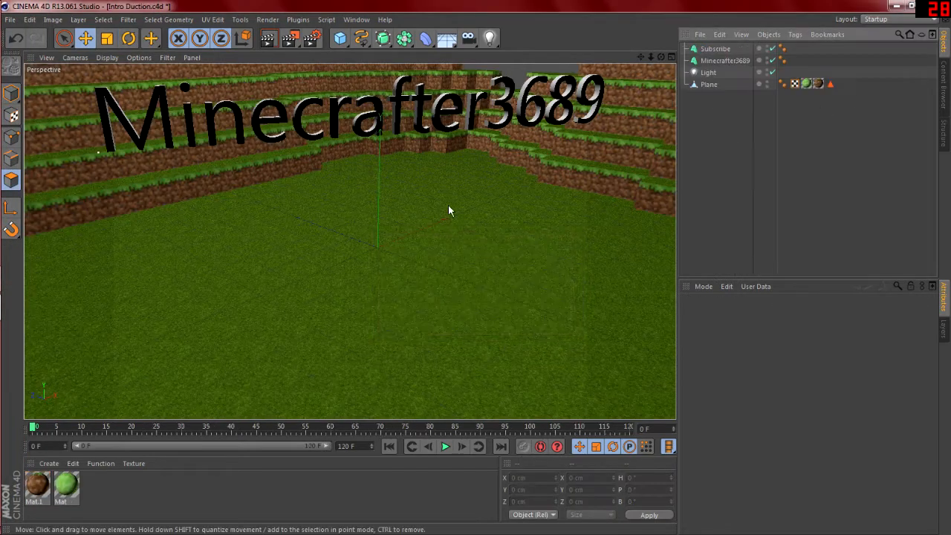
- Paste the Enderman into the Intro Duction scene and preview it with a render of the view
click(719, 34)
click(733, 103)
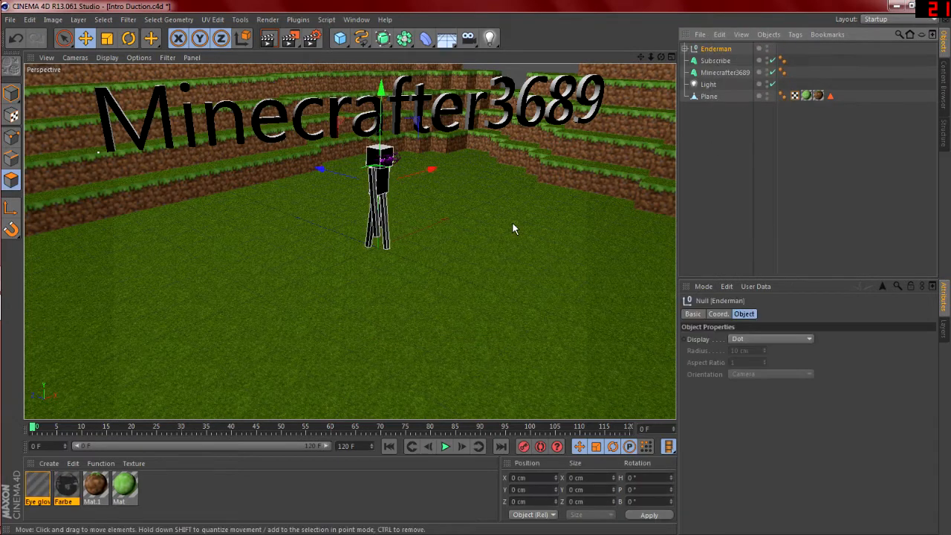
click(268, 38)
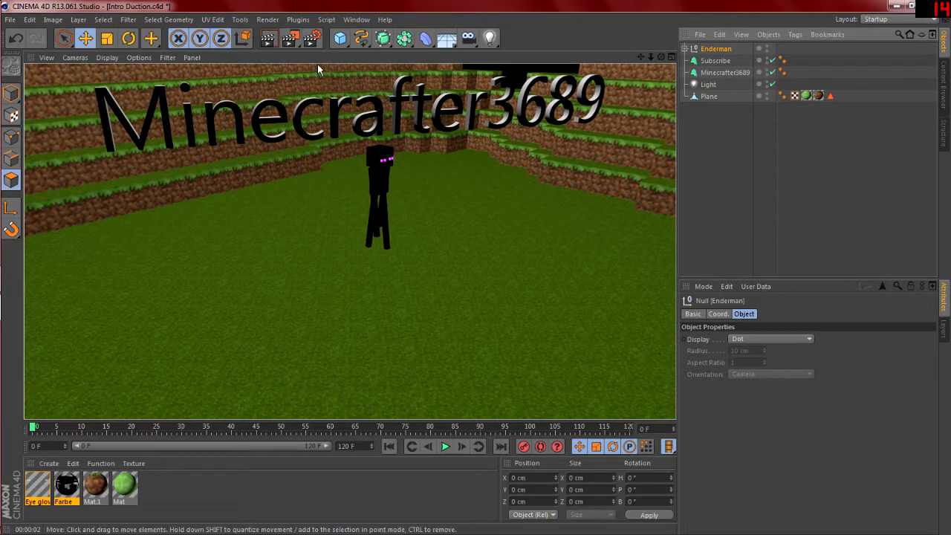
click(712, 134)
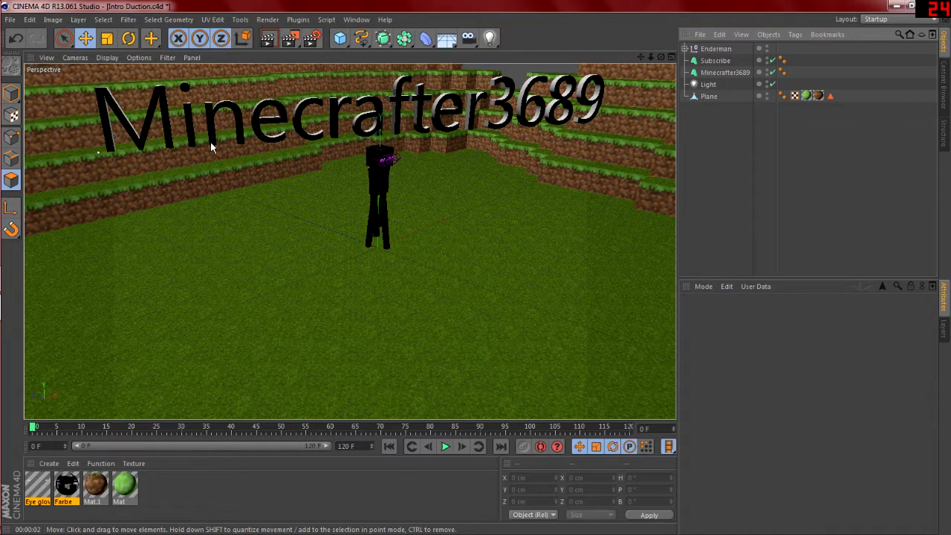
- Load the intro.2 render preset and make it the active render setting
click(314, 38)
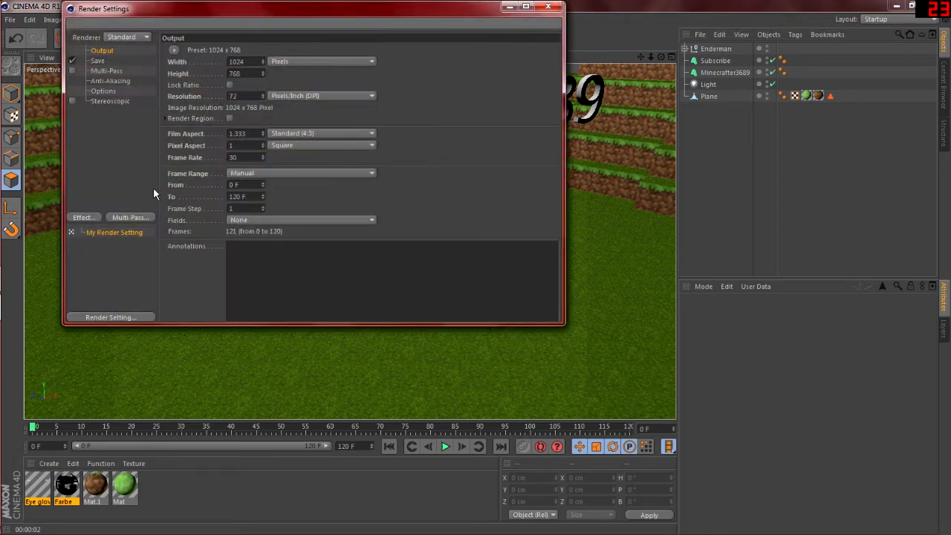
click(110, 317)
mouse_move(210, 453)
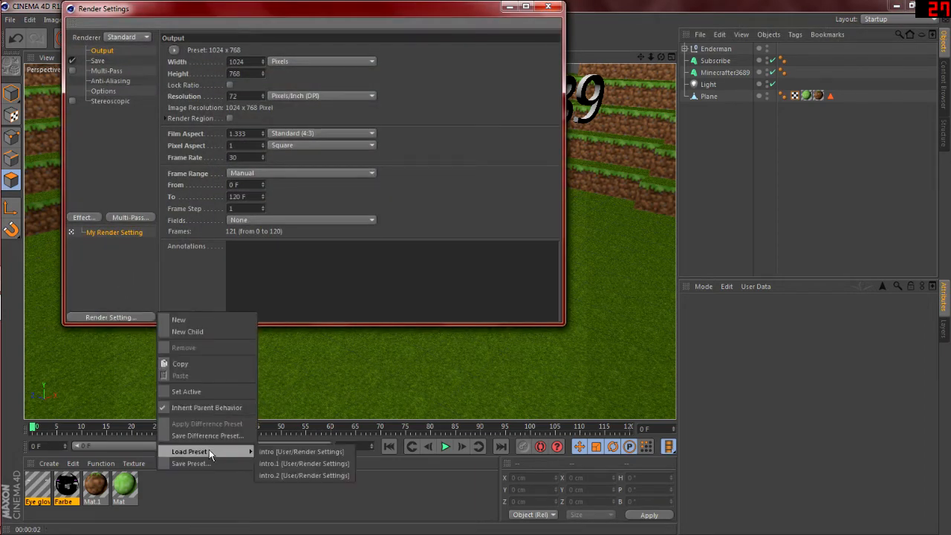
click(272, 479)
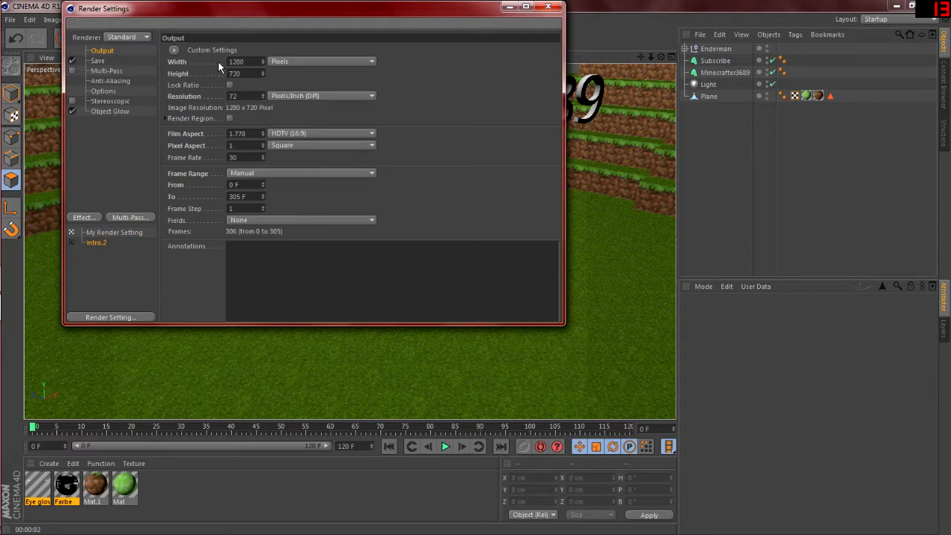
click(72, 243)
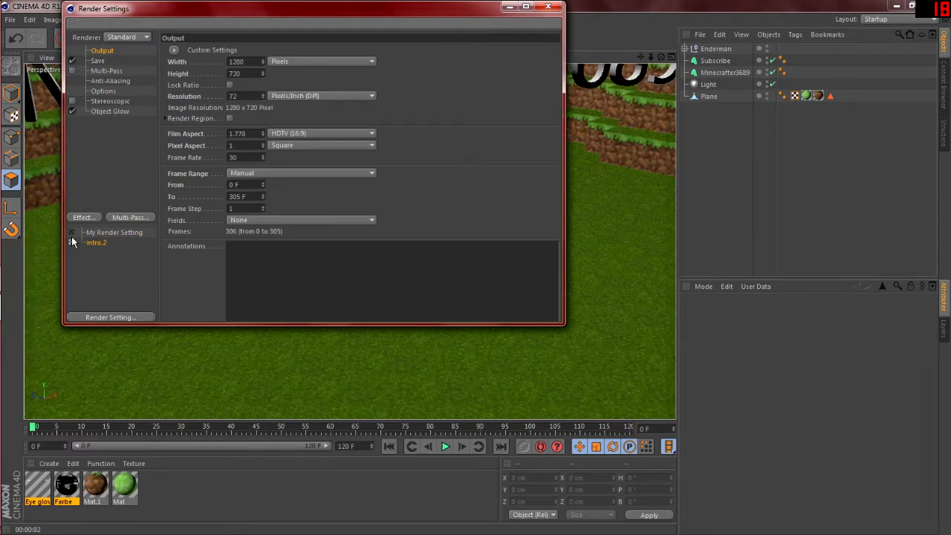
click(72, 233)
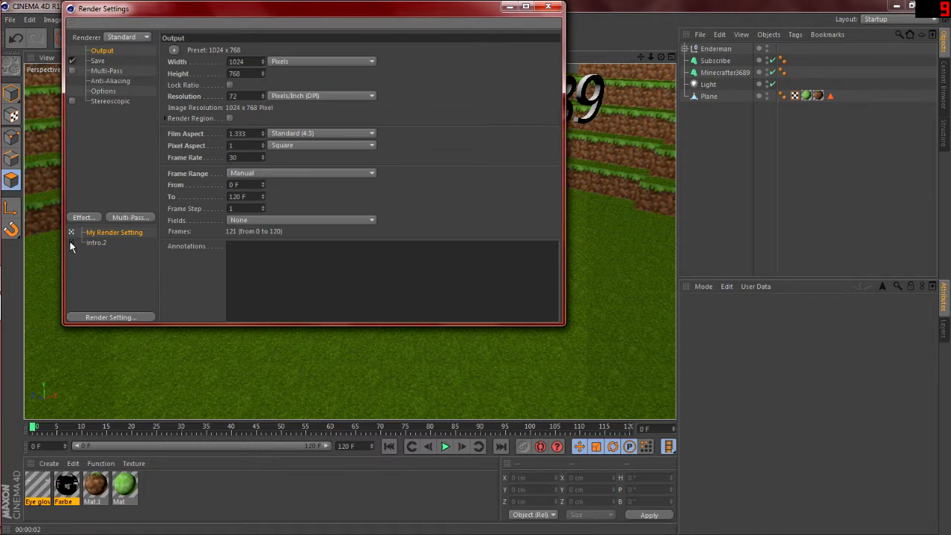
click(71, 243)
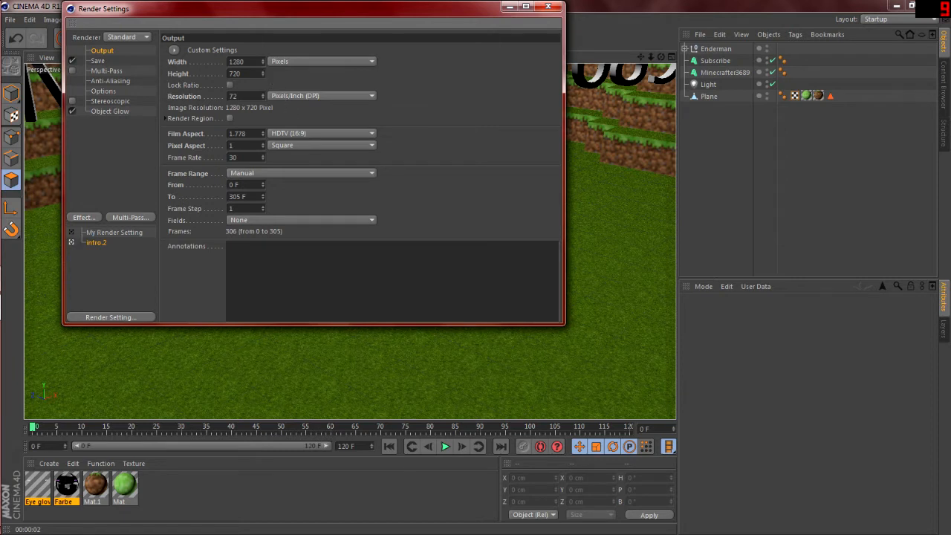
- Turn off the Object Glow effect in the intro.2 render setting and frame the whole title and Enderman in the perspective view
click(72, 111)
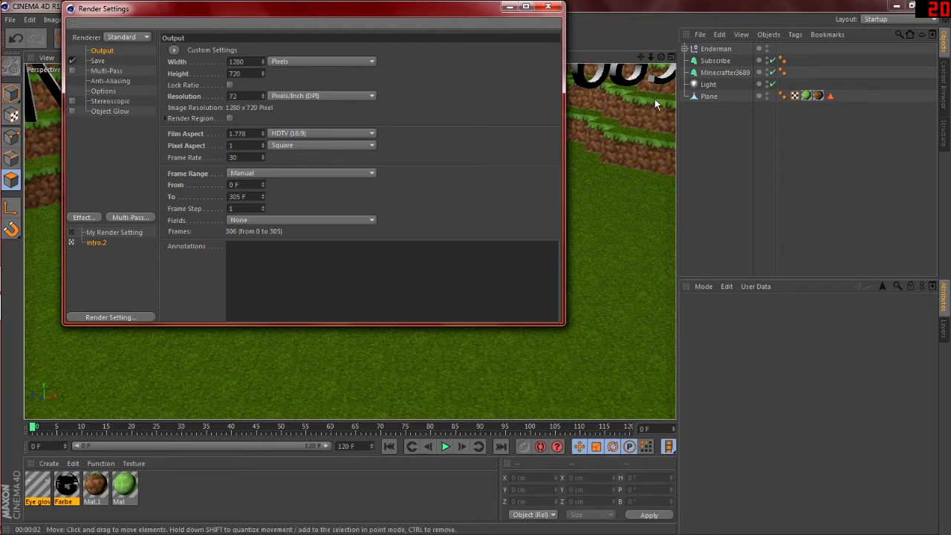
click(546, 8)
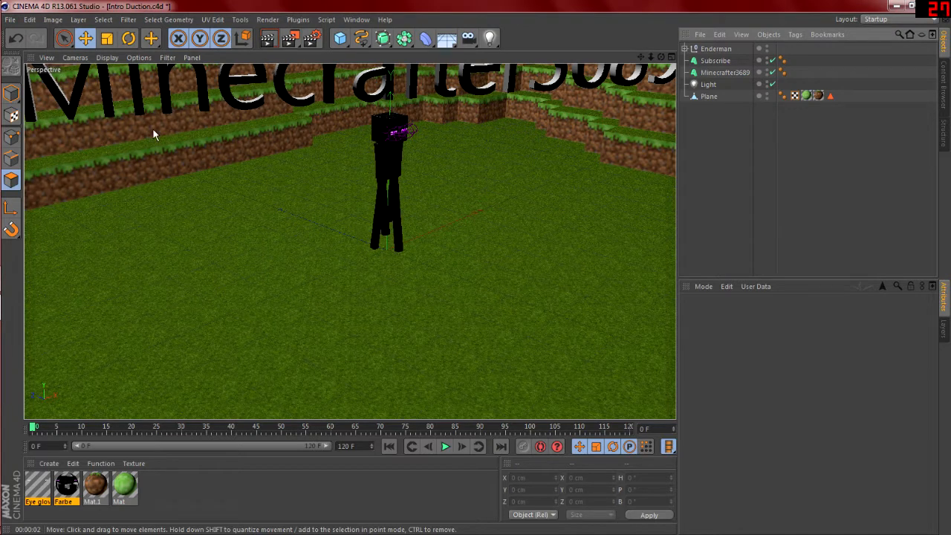
drag(650, 57, 350, 241)
drag(661, 57, 349, 242)
drag(640, 58, 350, 242)
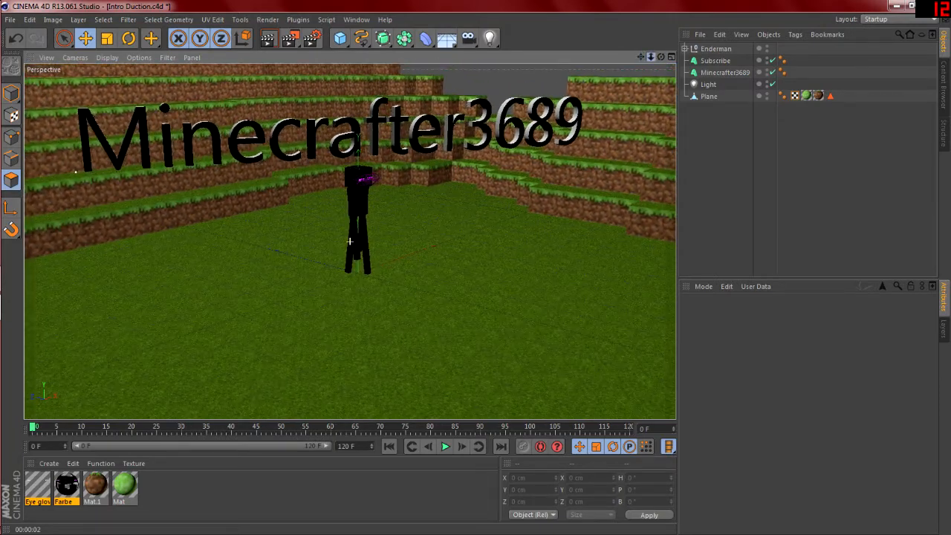
click(895, 6)
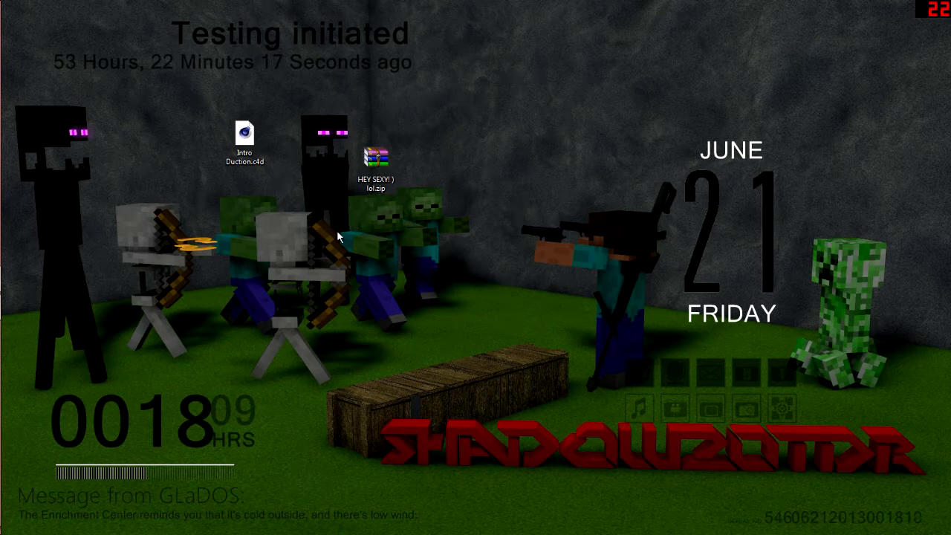
mouse_move(2, 289)
mouse_move(12, 314)
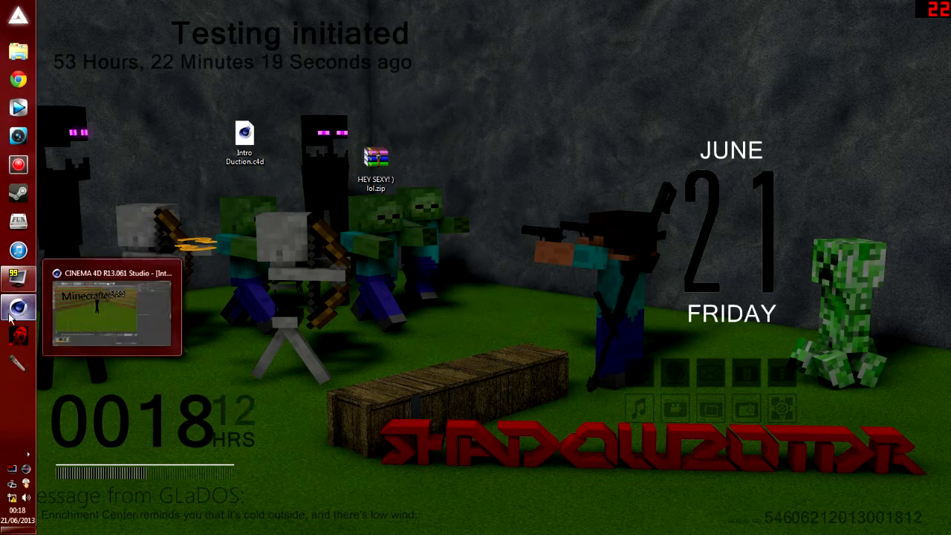
click(12, 313)
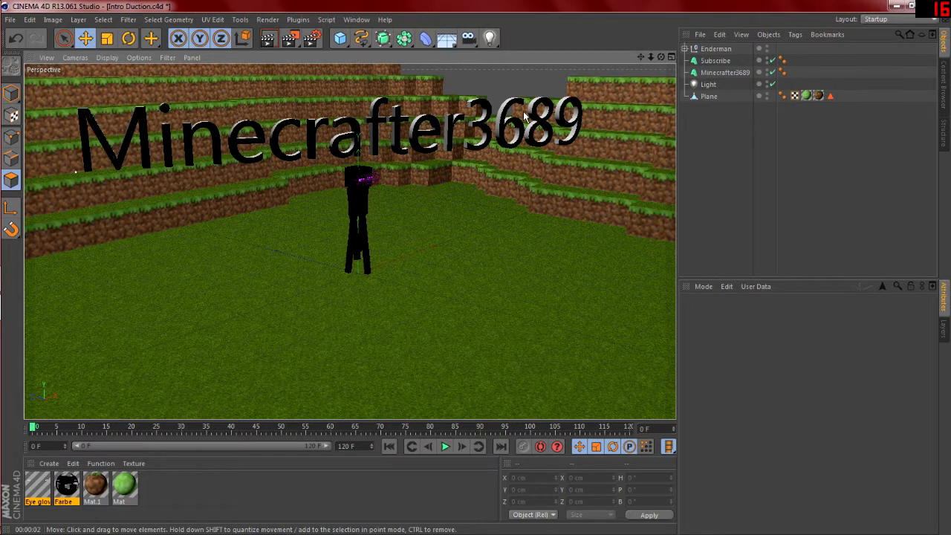
click(670, 57)
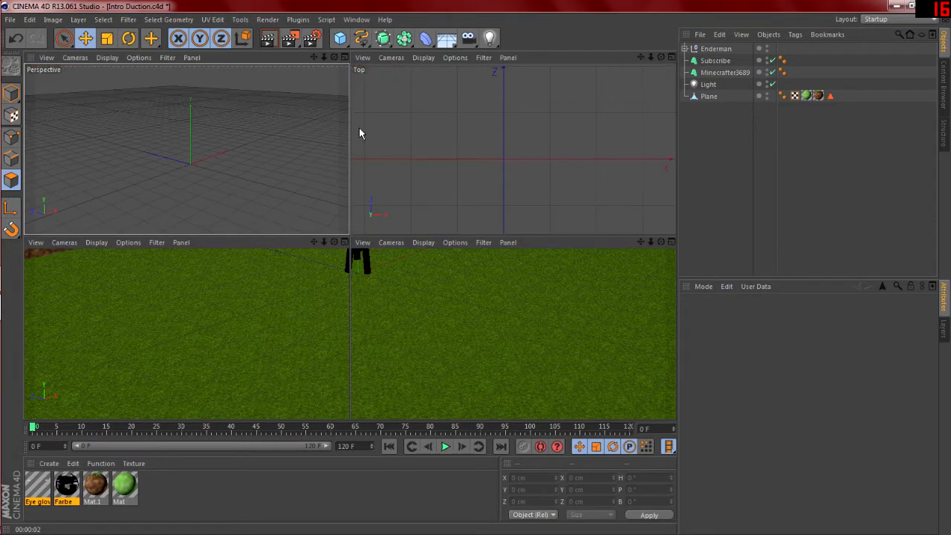
click(345, 58)
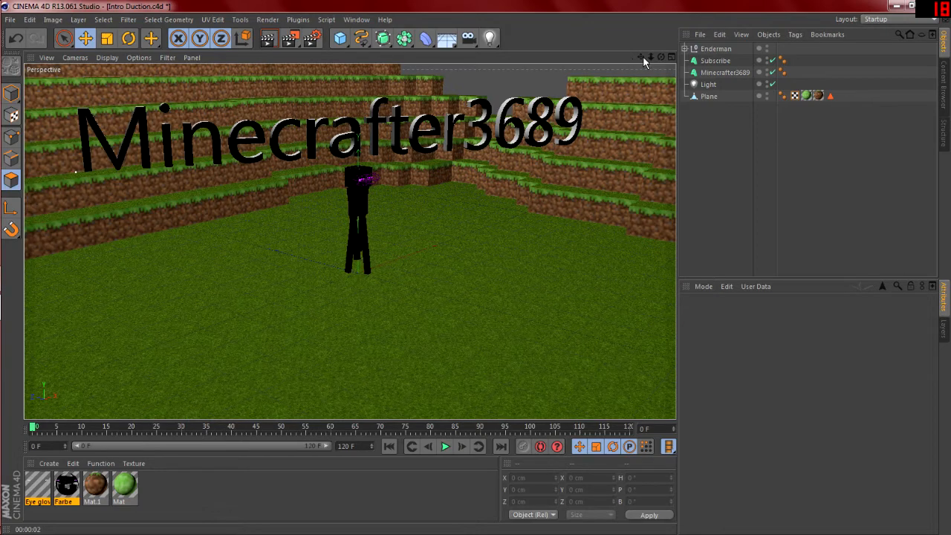
- Play the animation to preview the Enderman's walk cycle under the title, and return to the first frame
alt+drag(327, 231, 350, 240)
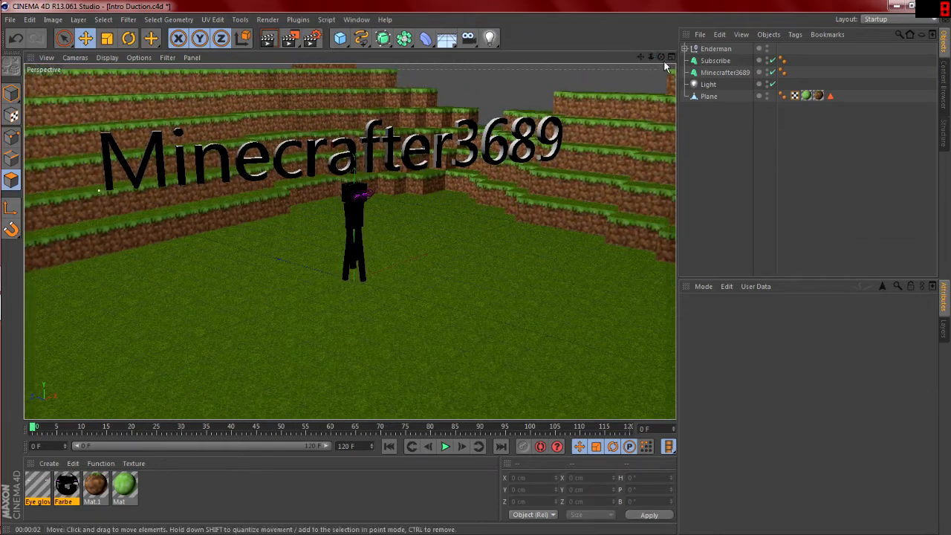
alt+drag(349, 240, 350, 245)
drag(656, 61, 349, 240)
drag(661, 58, 349, 242)
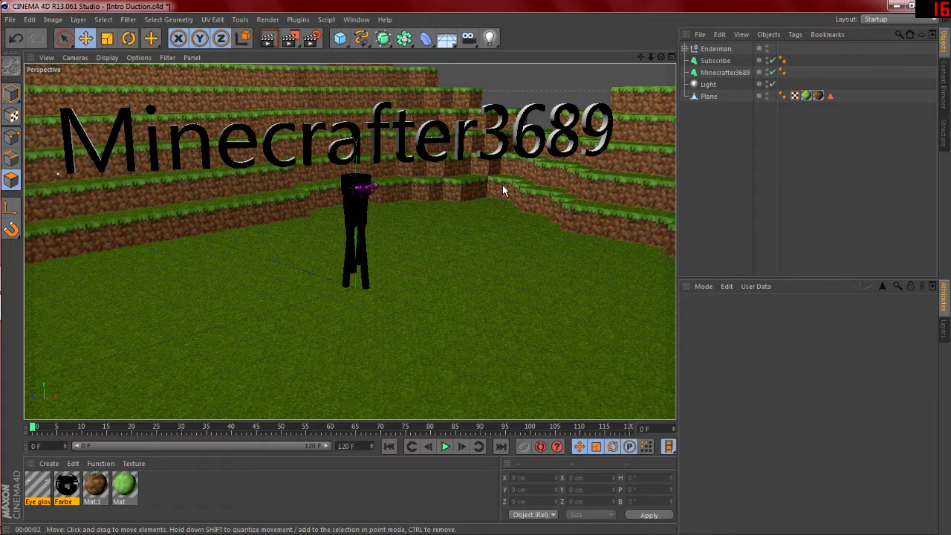
click(444, 447)
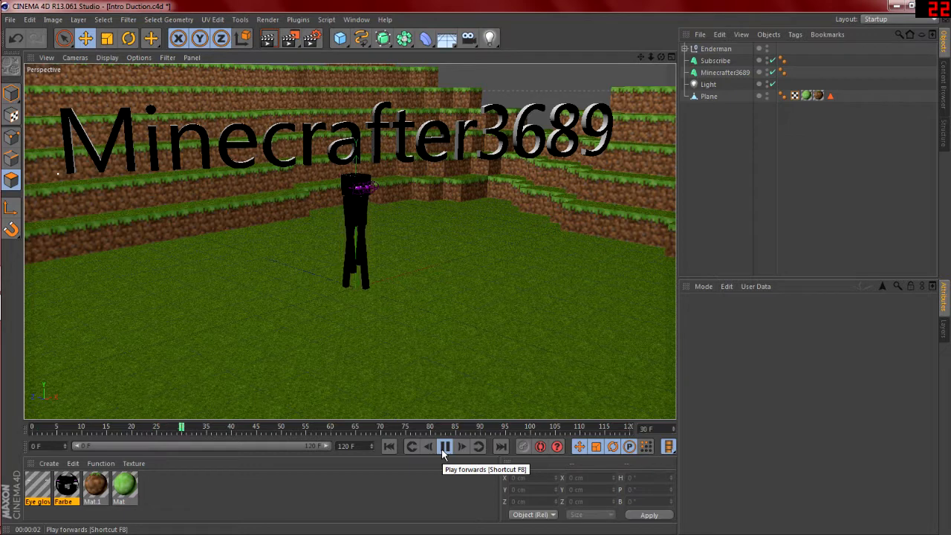
click(444, 446)
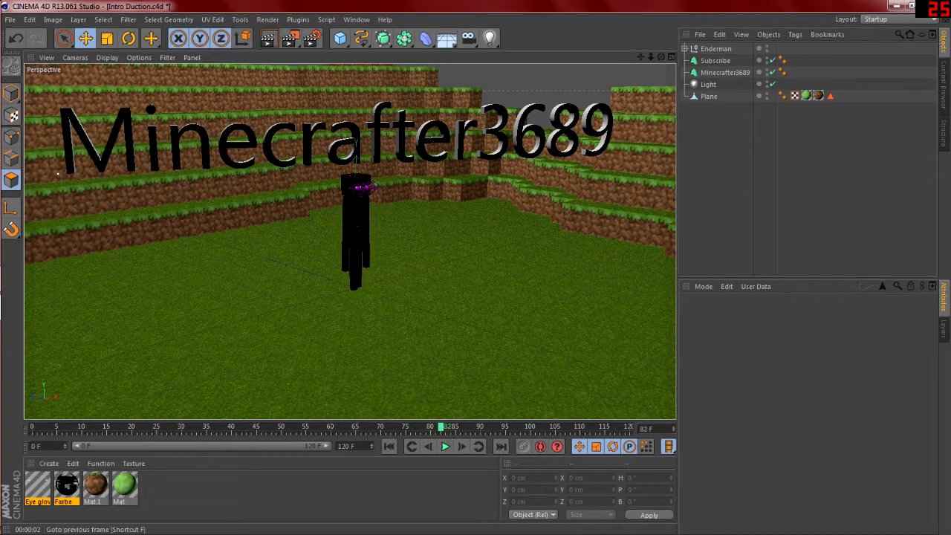
click(387, 448)
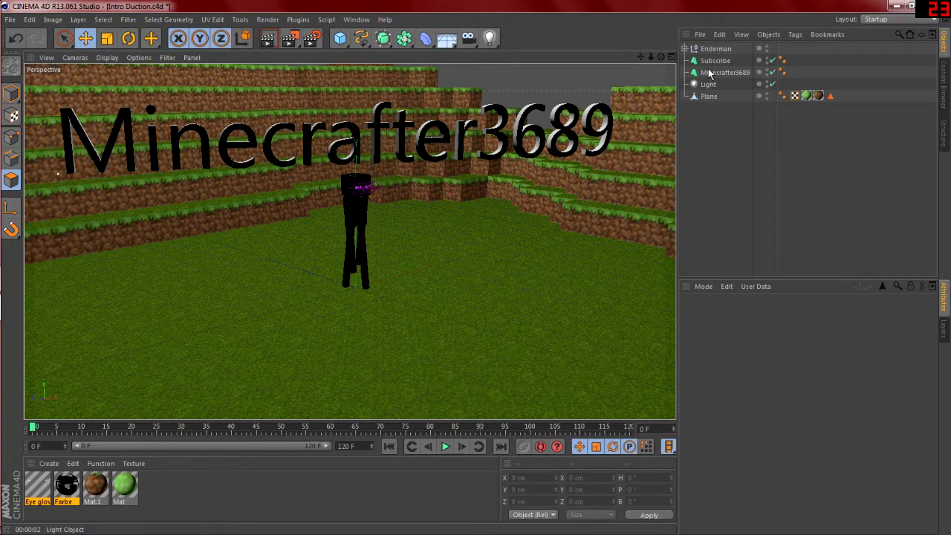
- Test the animation with the Enderman's CMotion object disabled, and enable the object again at the first frame
click(685, 49)
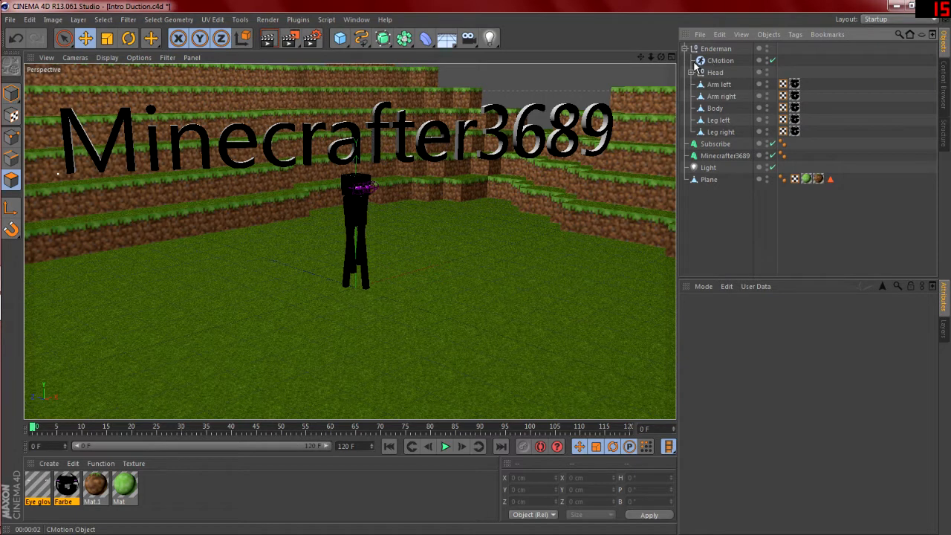
click(772, 60)
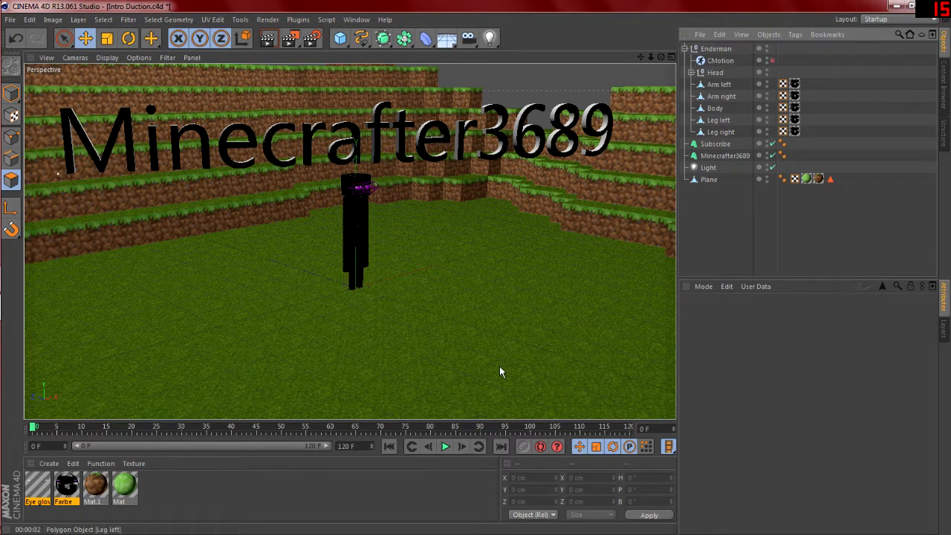
click(445, 446)
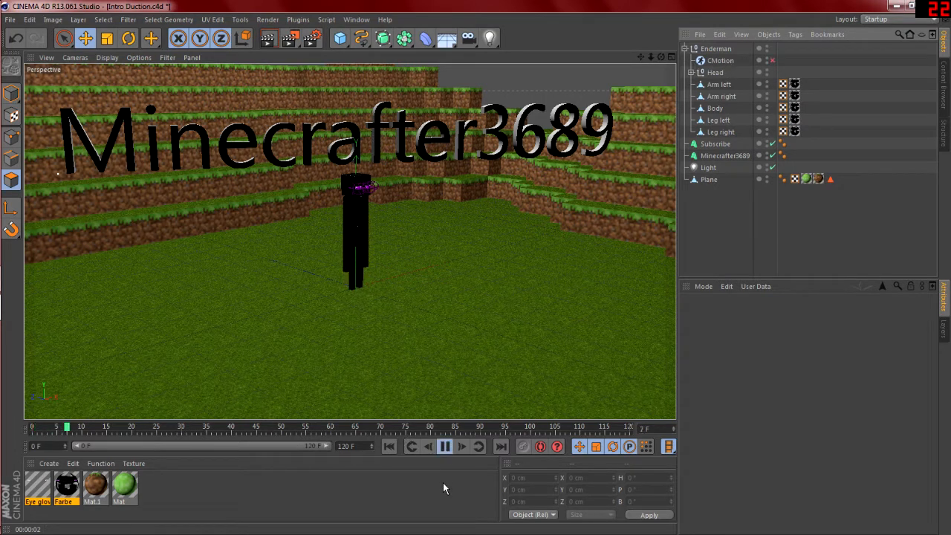
click(444, 446)
click(389, 446)
click(772, 61)
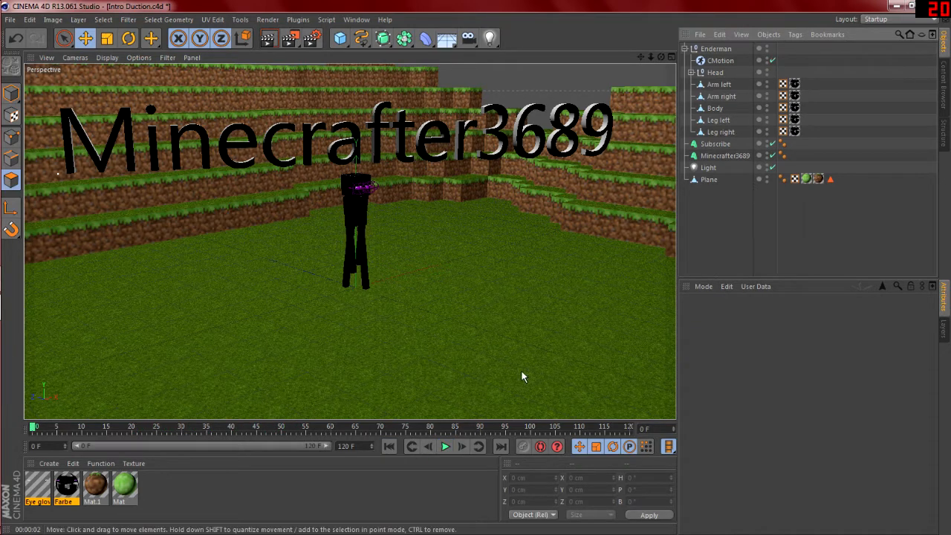
- Play the animation with CMotion enabled and go back to frame 0
click(445, 446)
click(445, 446)
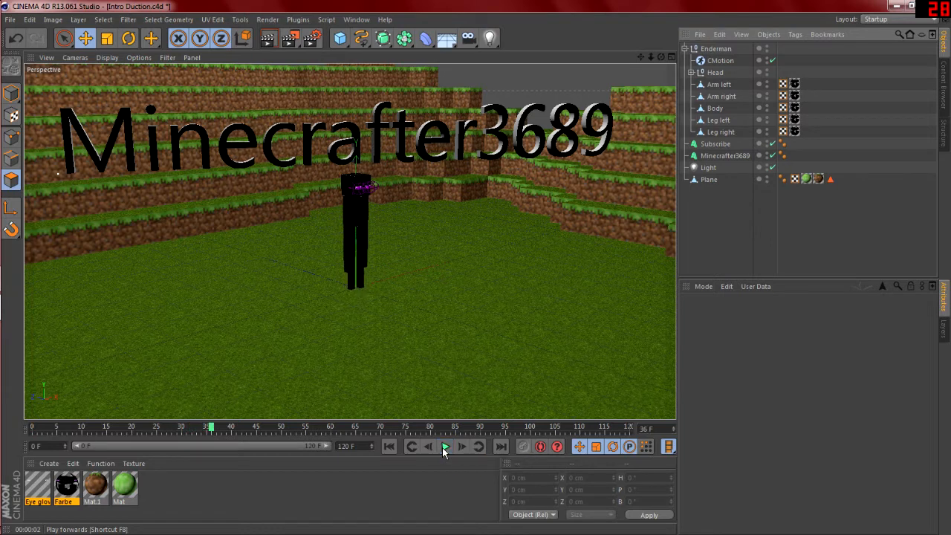
click(390, 445)
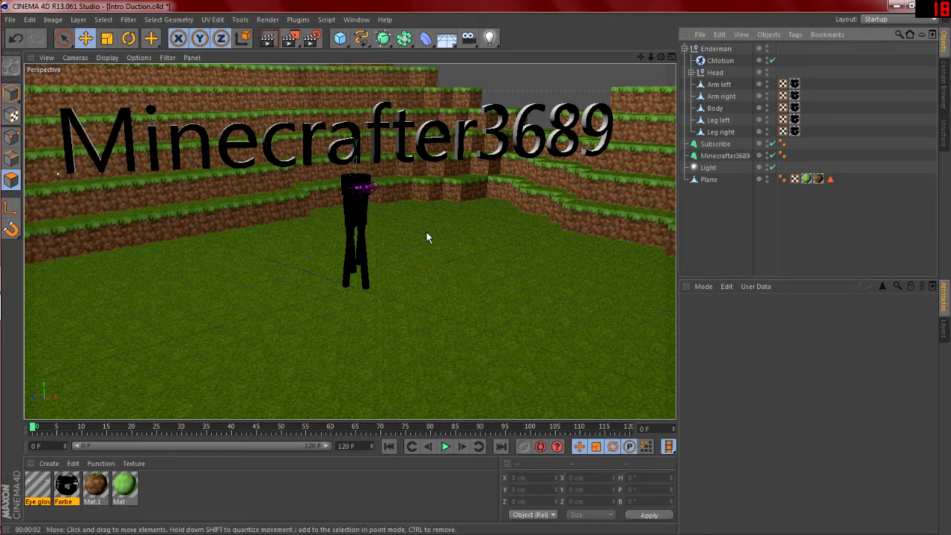
- Move the light in the Top view to the front-left of the title text, and return to the full perspective view
click(708, 167)
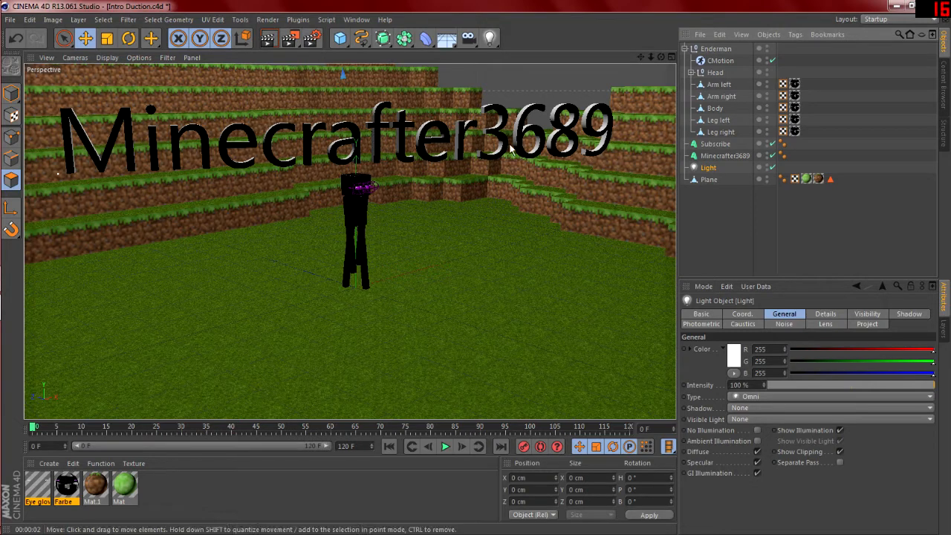
click(670, 56)
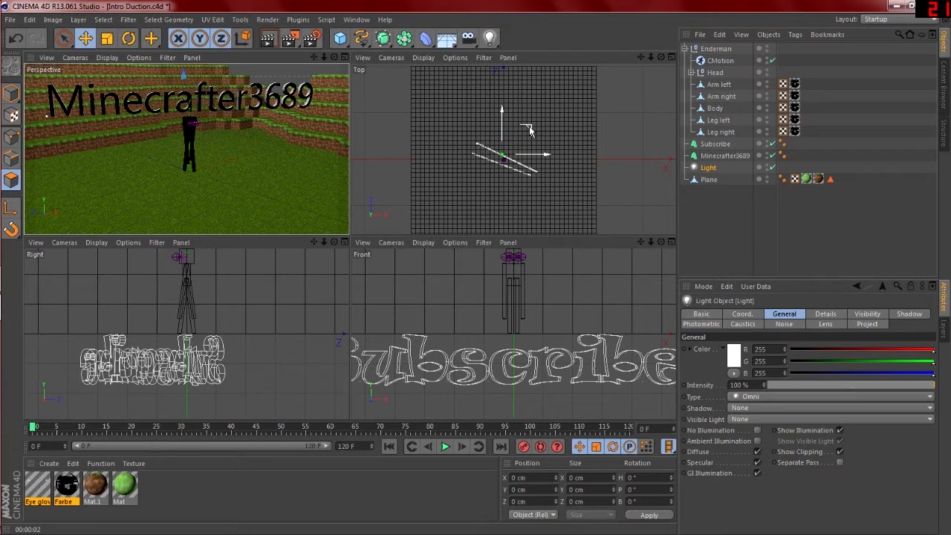
drag(529, 130, 482, 183)
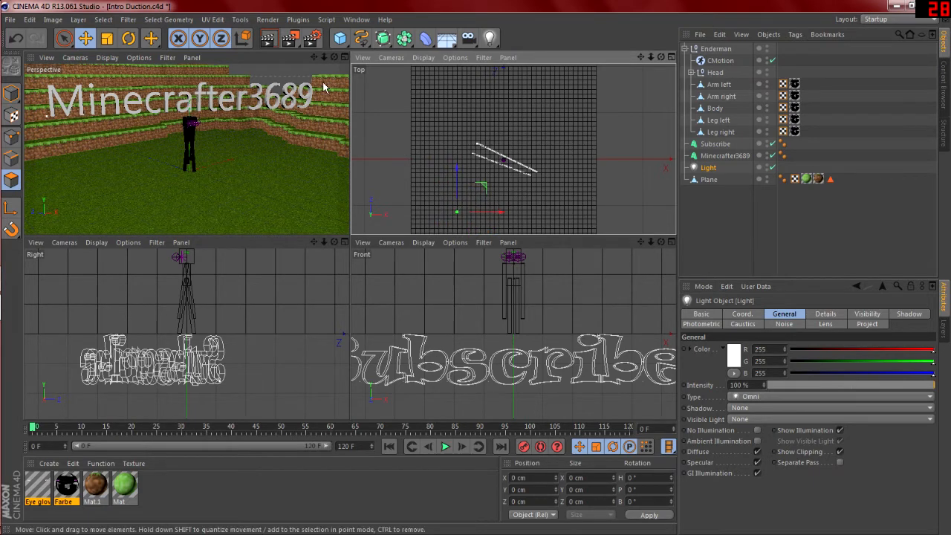
click(343, 57)
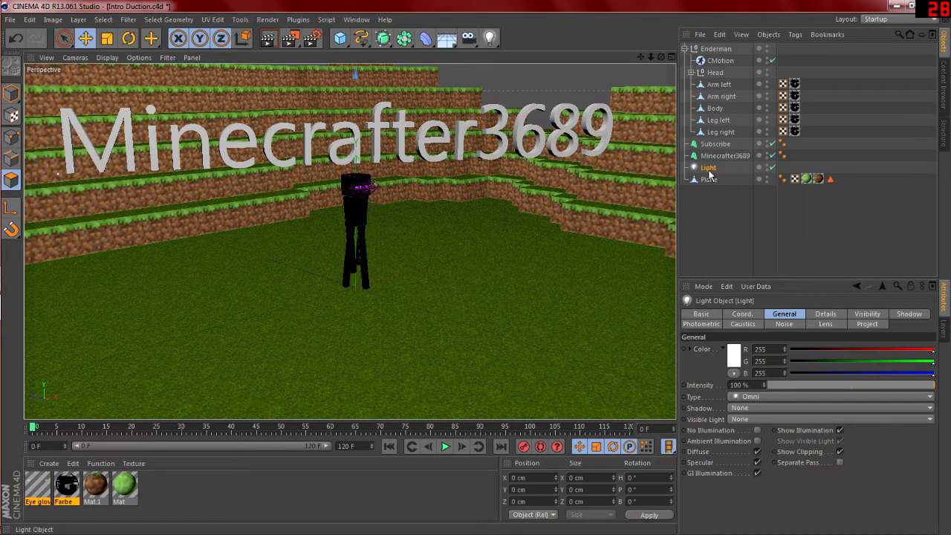
- Set the light's shadow to Shadow Maps (Soft) and render the view
click(777, 408)
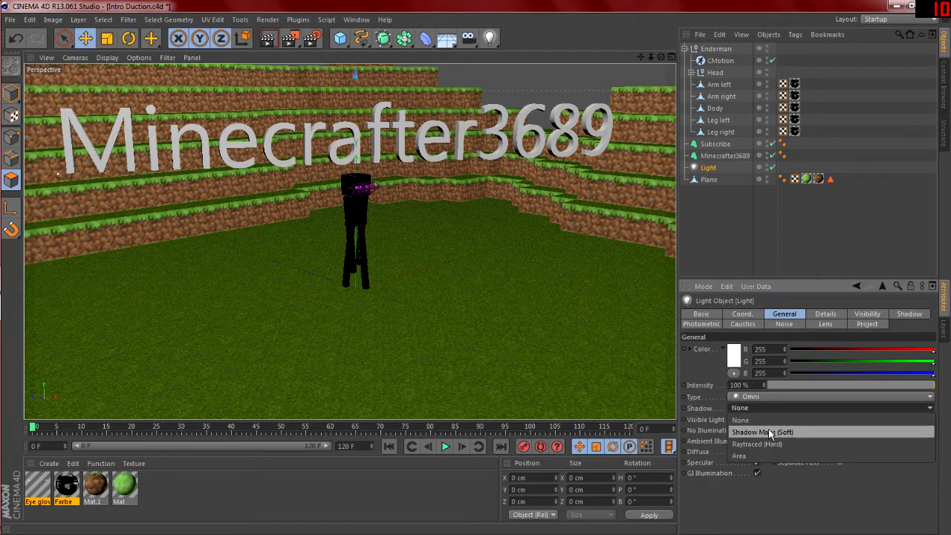
click(768, 430)
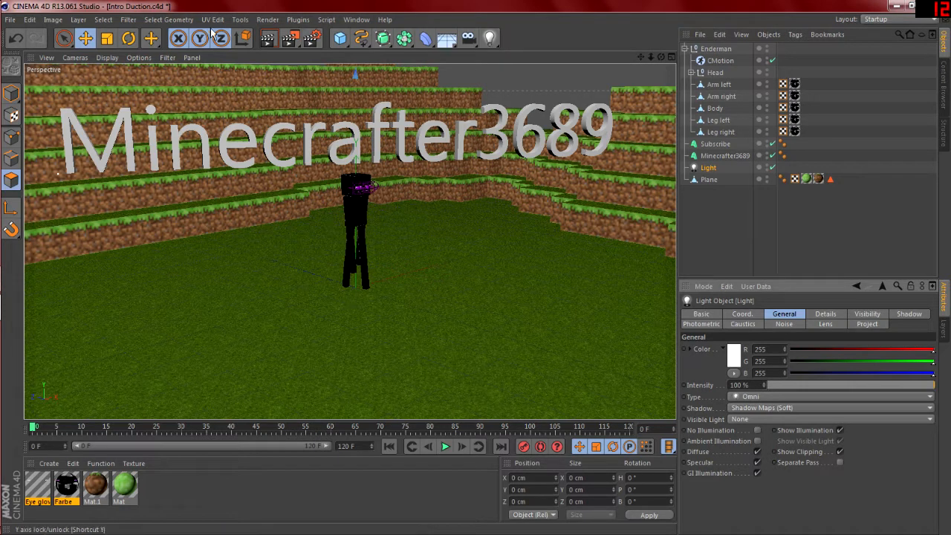
click(268, 39)
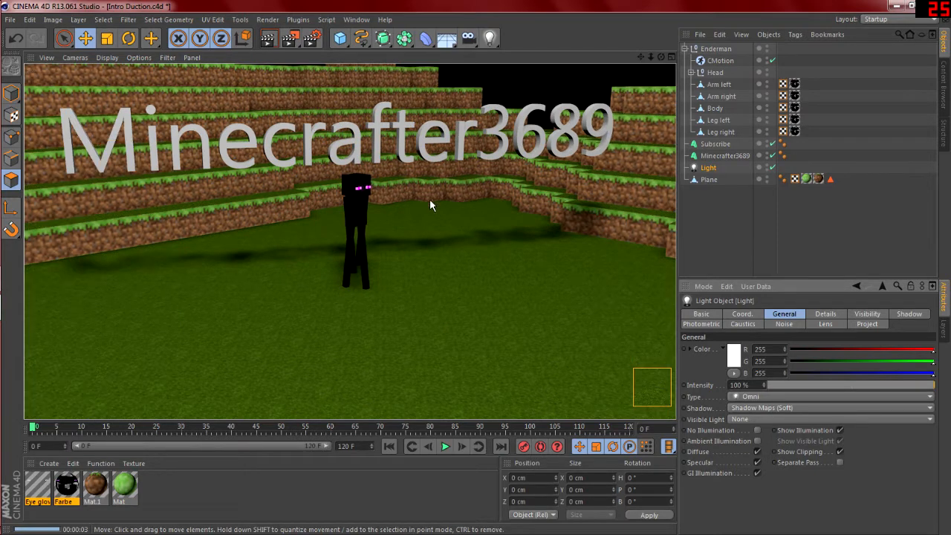
- Try Raytraced (Hard) shadows on the light in a render, switch back to Shadow Maps (Soft), and render the view again
click(779, 407)
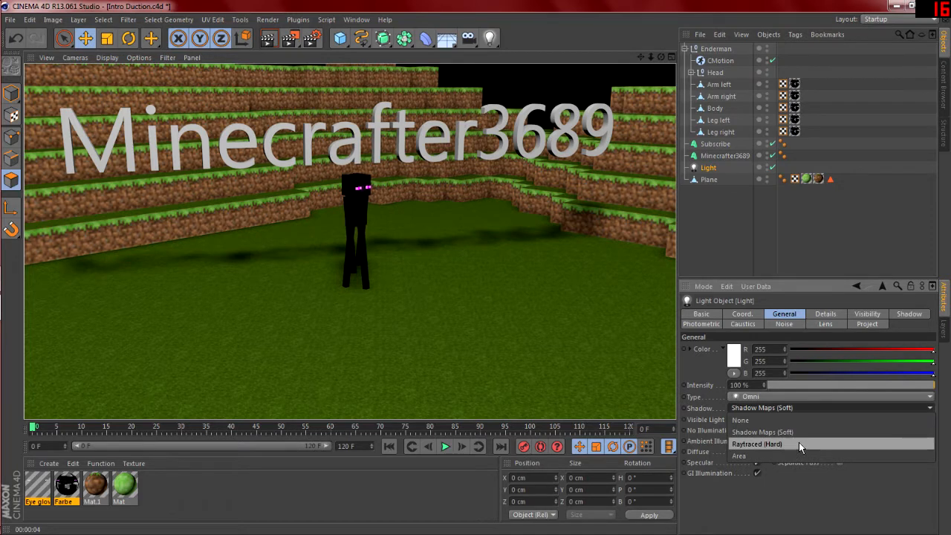
click(798, 443)
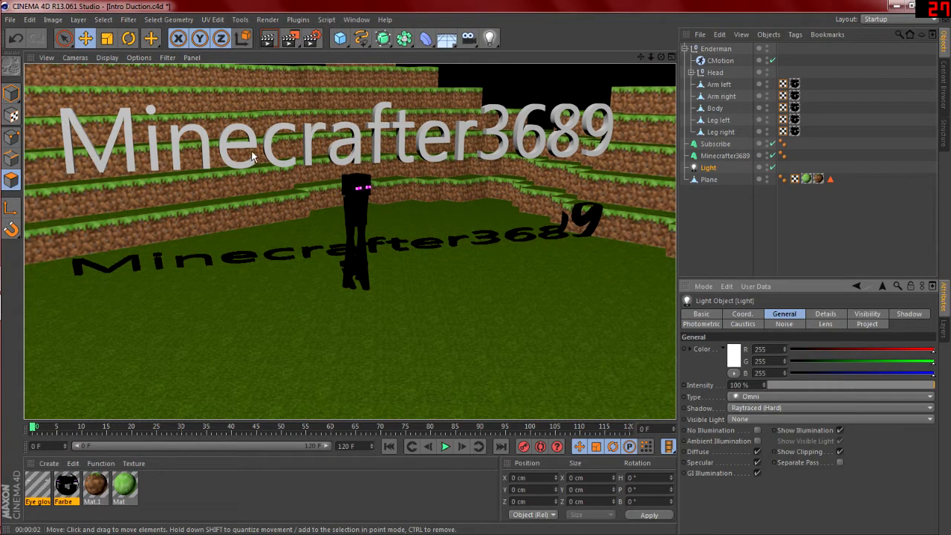
click(808, 407)
click(773, 430)
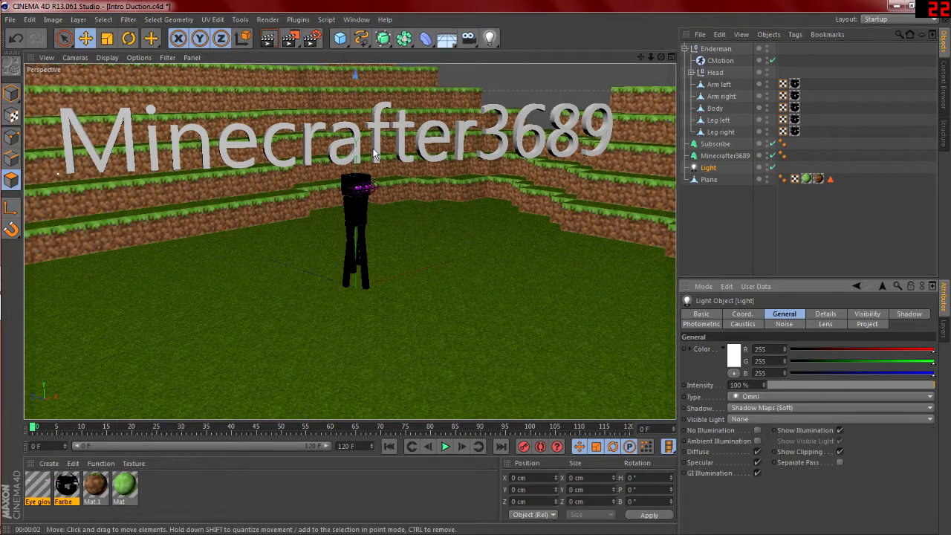
click(268, 39)
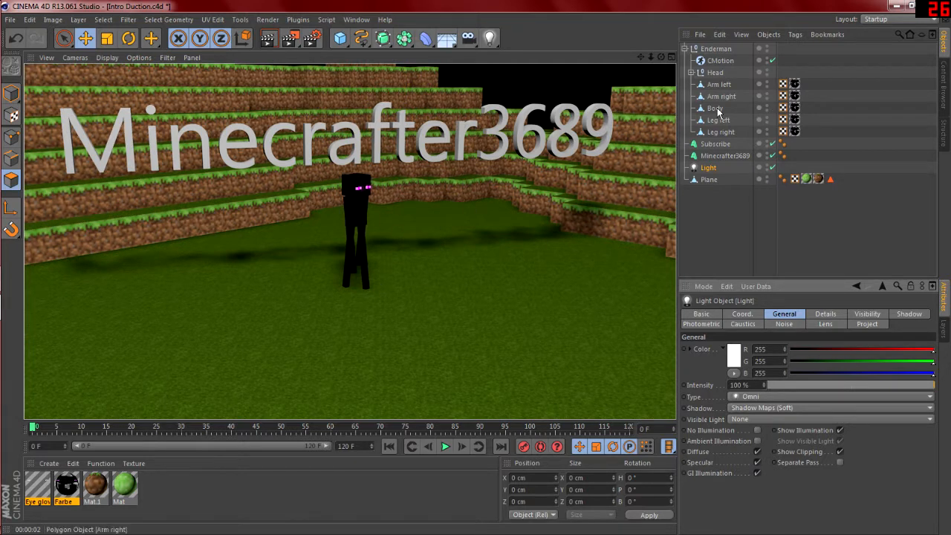
- Move the whole Enderman group back along its Z axis to the hillside and record a keyframe at frame 0
click(684, 49)
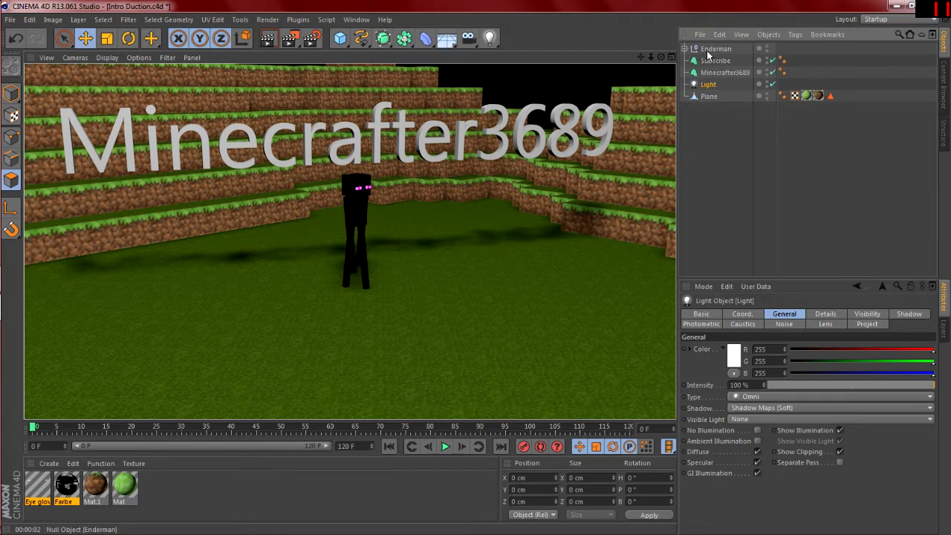
click(713, 50)
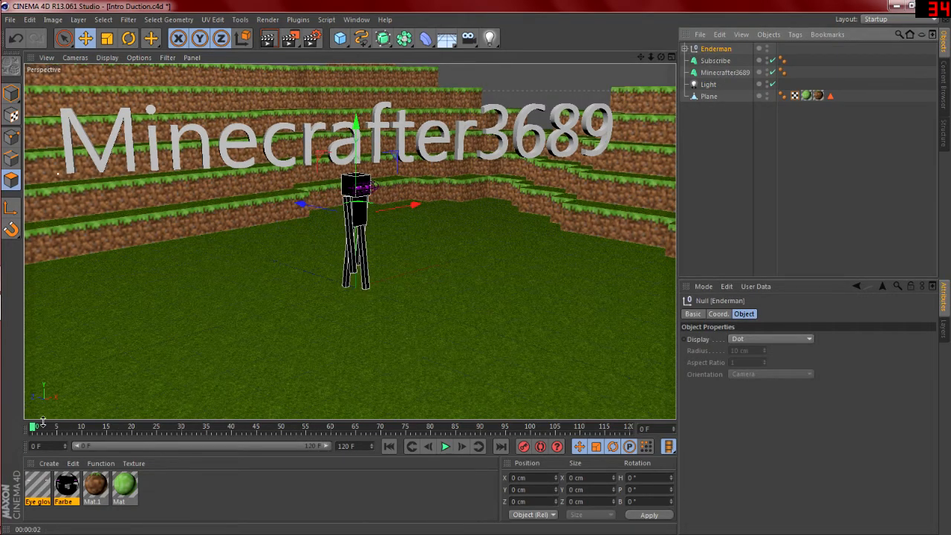
drag(297, 207, 169, 183)
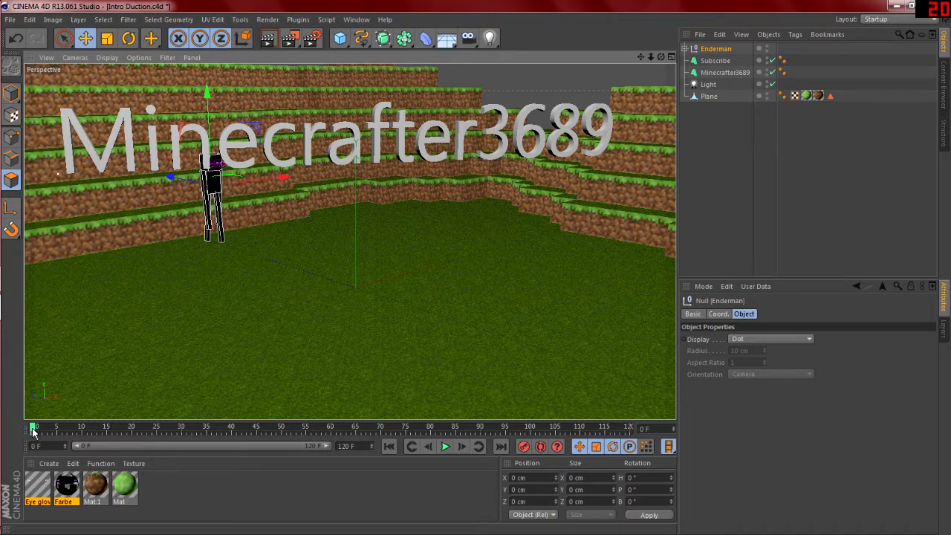
- Try moving the Enderman forward to the scene's centre at frame 60, and scrub back to frame 0
drag(32, 429, 182, 433)
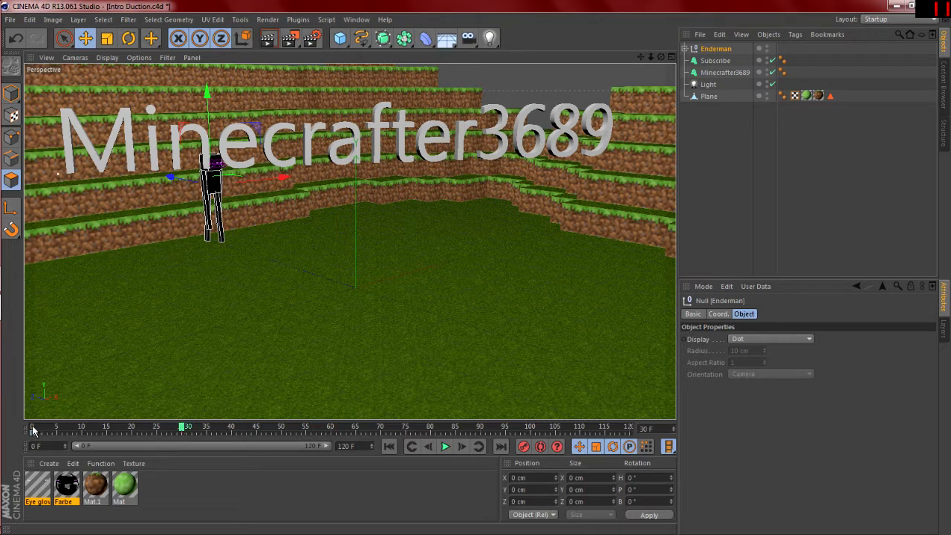
drag(181, 430, 332, 429)
drag(173, 176, 298, 238)
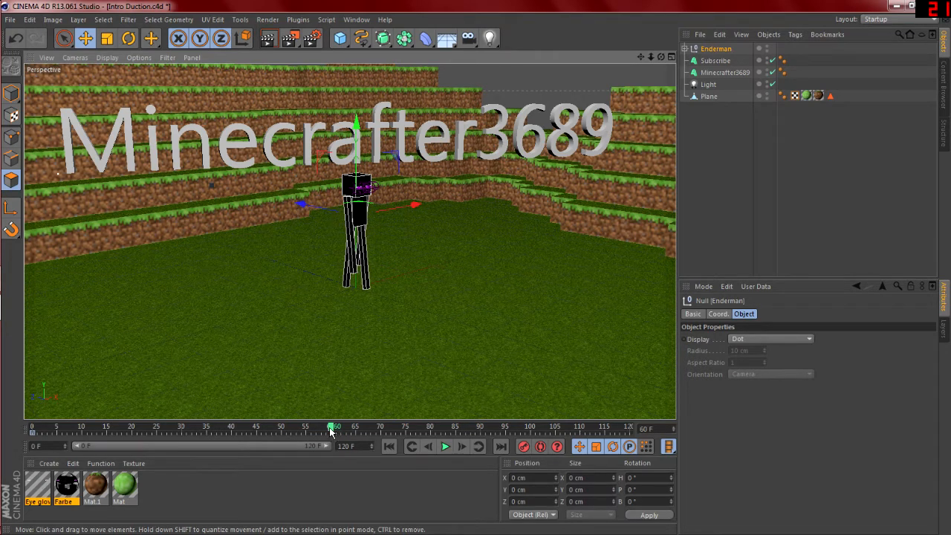
click(83, 429)
drag(86, 430, 32, 428)
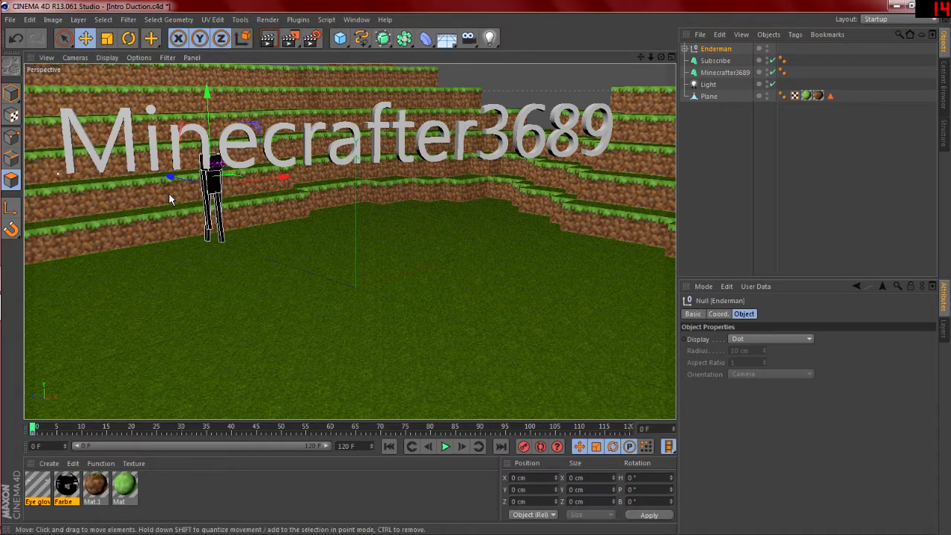
drag(169, 178, 297, 234)
- At frame 60, move the Enderman forward along its Z axis to the scene's centre and record a keyframe
click(330, 428)
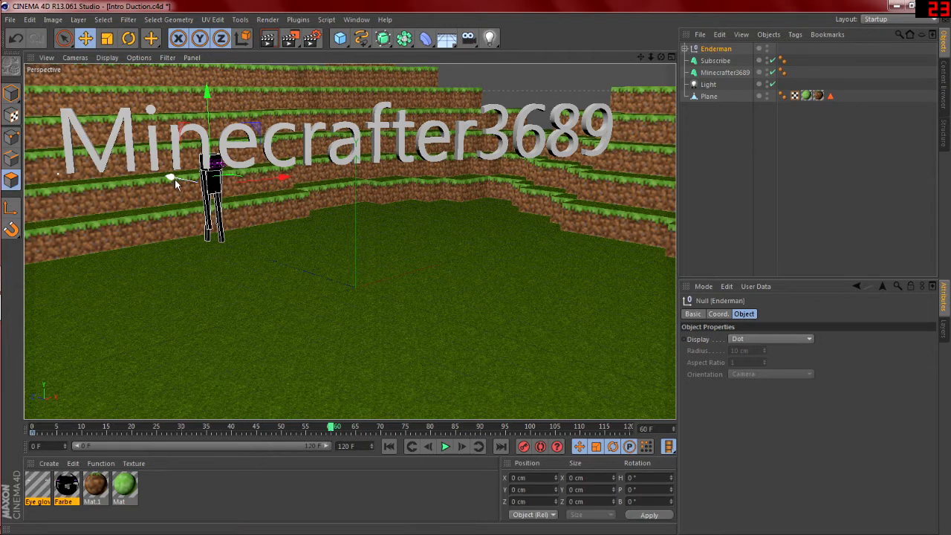
drag(171, 182, 312, 219)
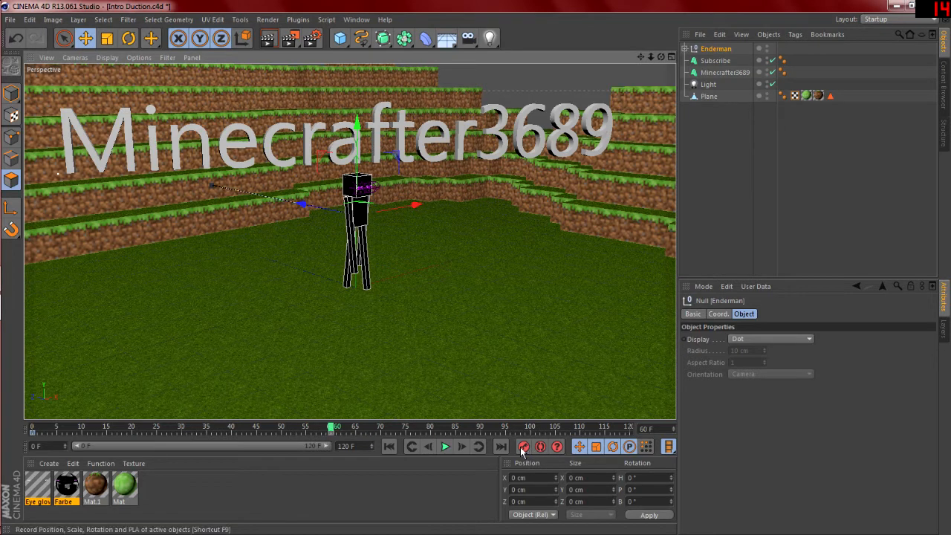
- Play the animation from the first frame to check the Enderman's walk towards the scene's centre
click(387, 447)
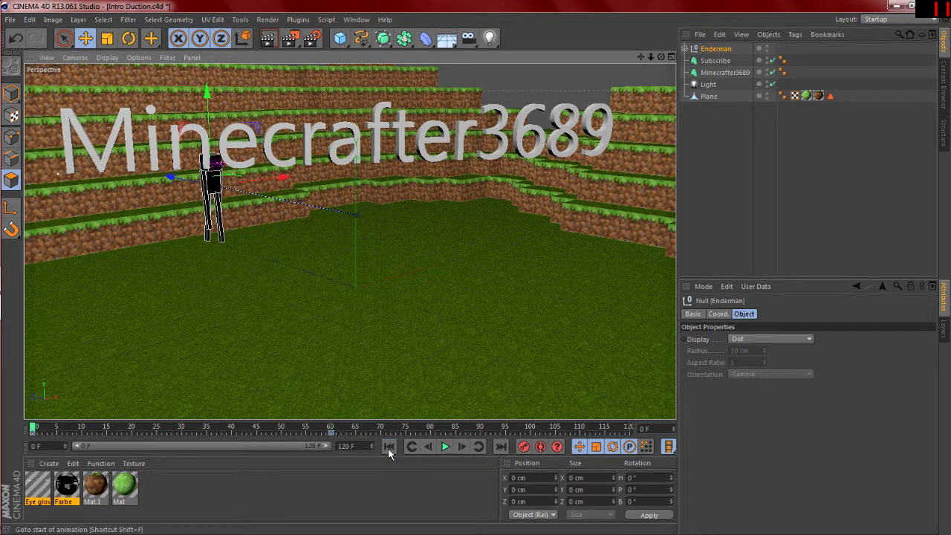
click(446, 446)
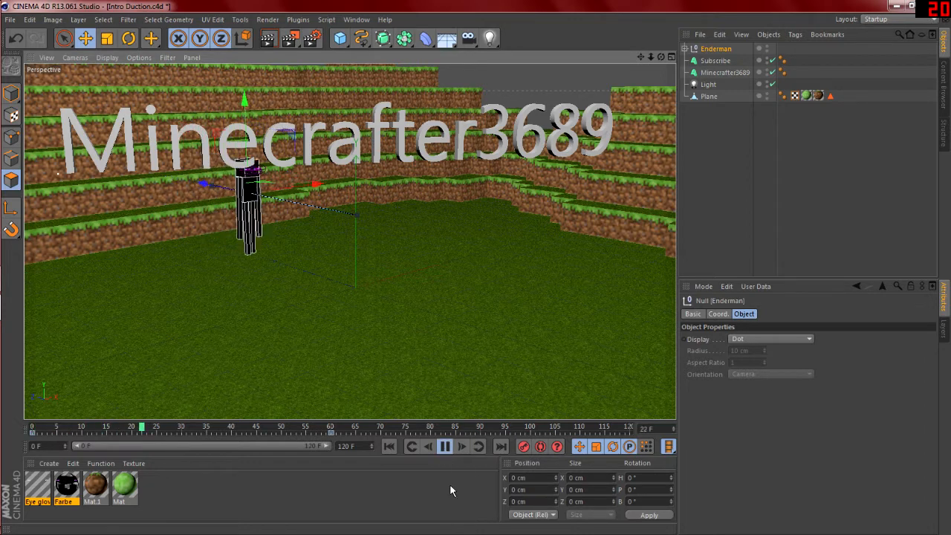
click(445, 446)
- At frame 60, select the CMotion object inside the Enderman group and turn it off
click(331, 429)
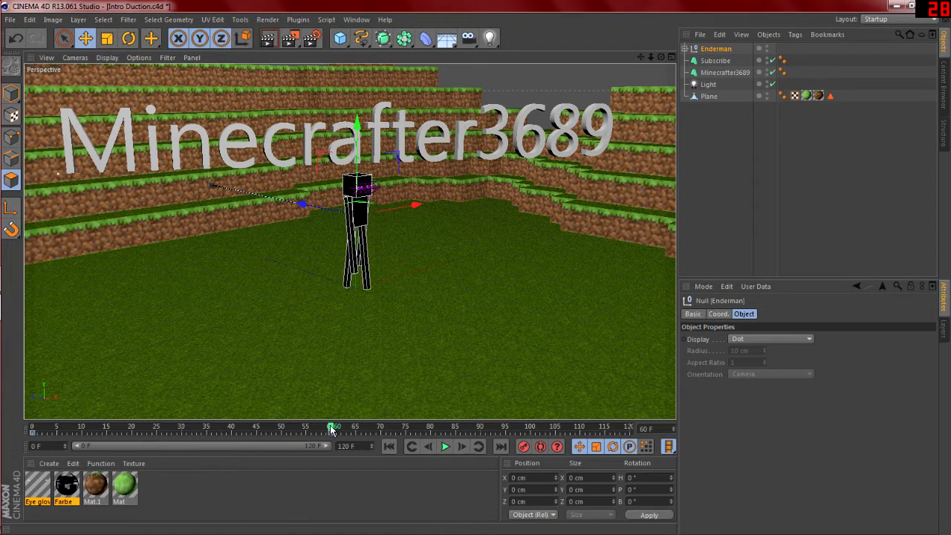
click(684, 49)
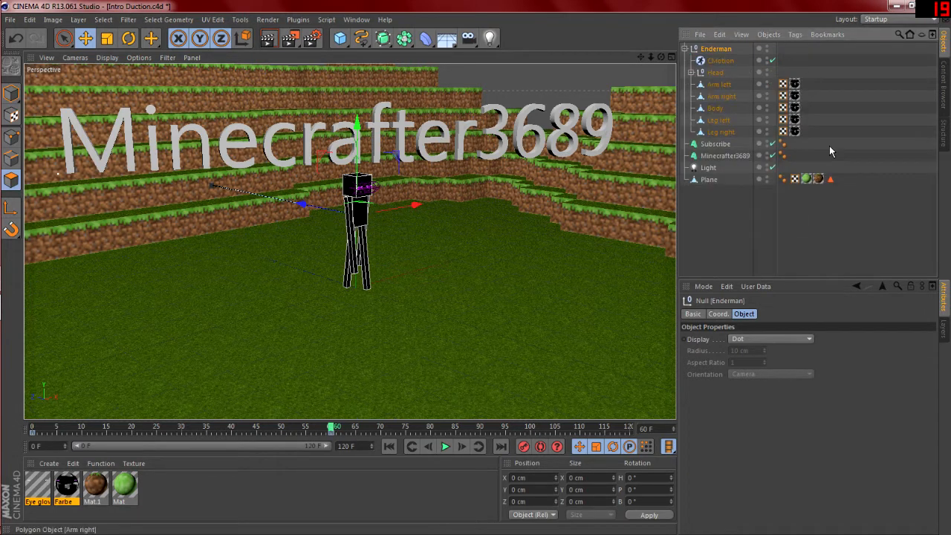
click(772, 61)
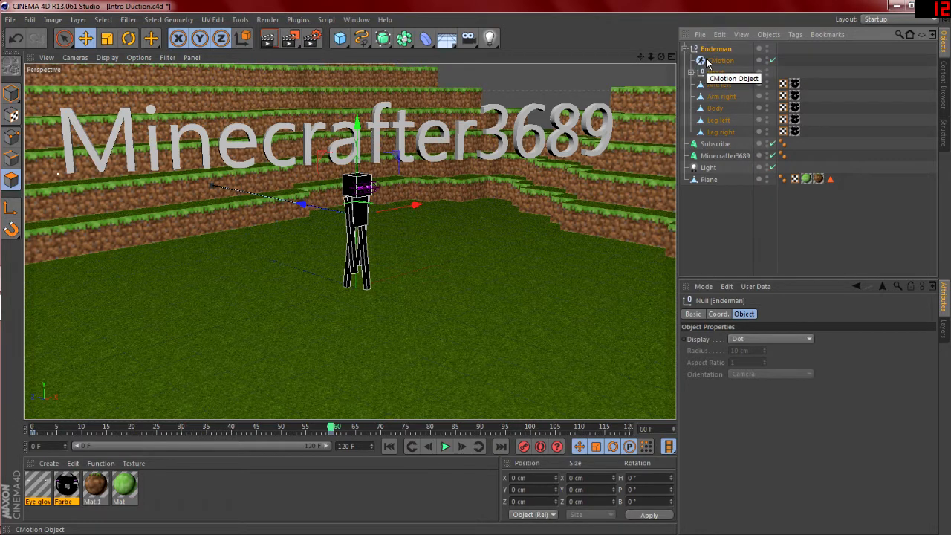
click(707, 63)
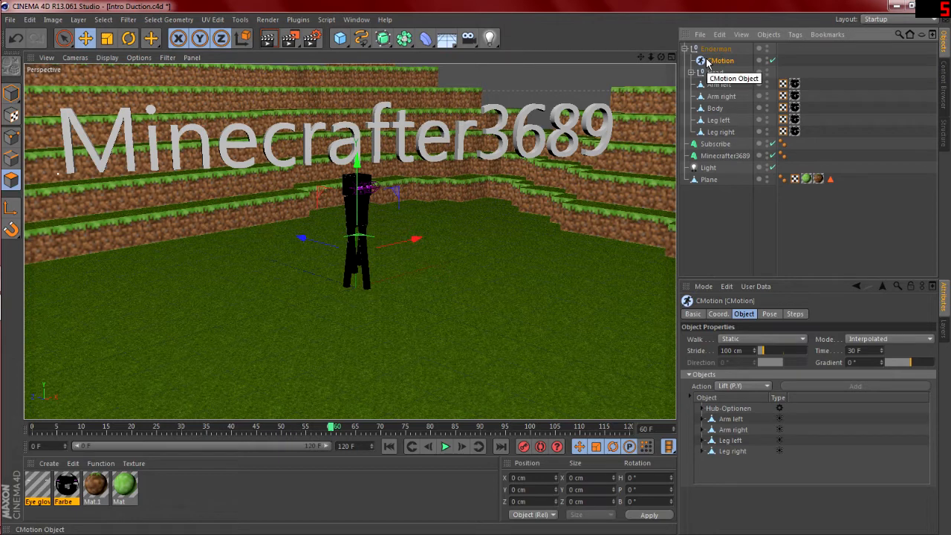
click(759, 62)
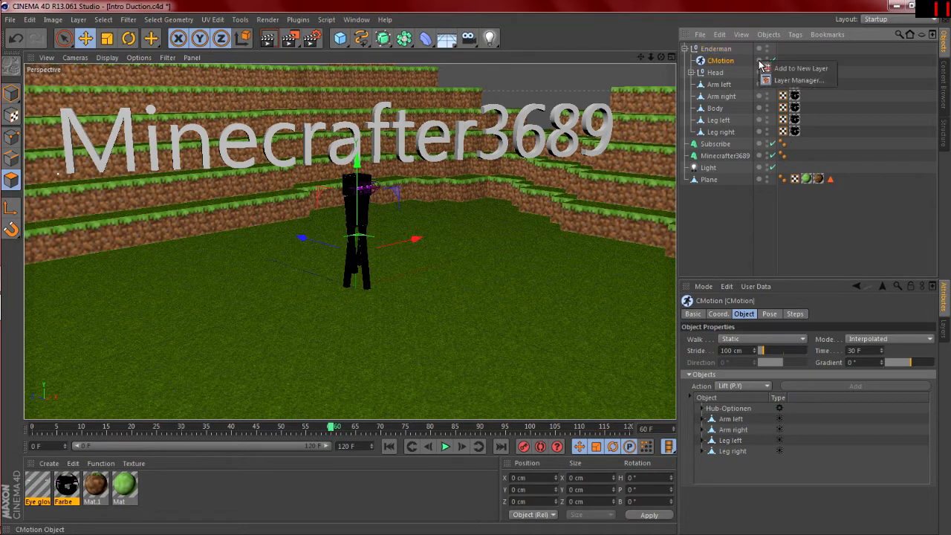
click(733, 65)
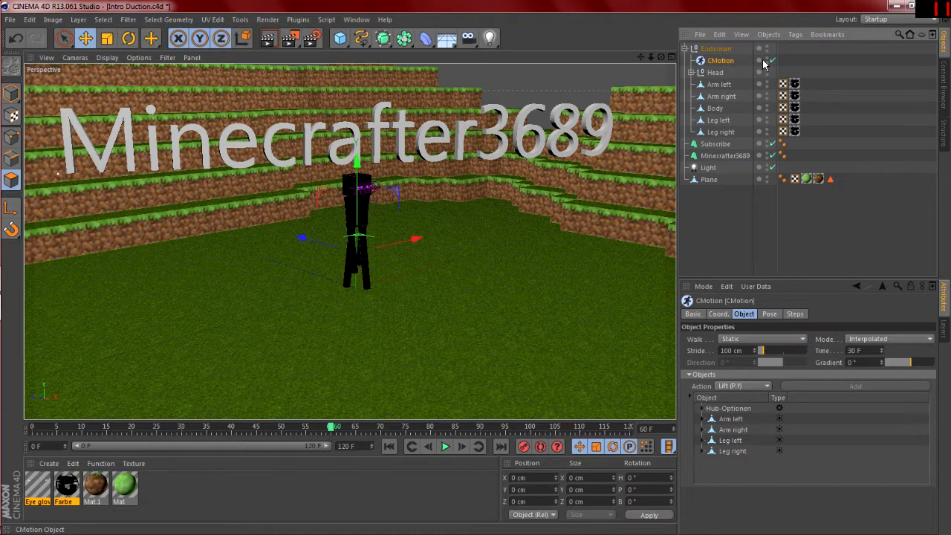
click(760, 63)
click(734, 65)
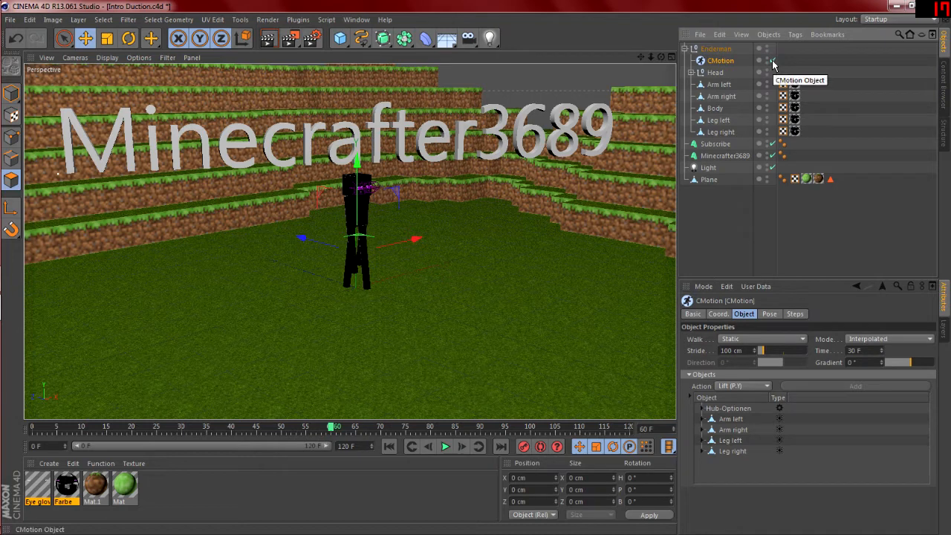
click(773, 62)
- Play the animation from the first frame to check how the Enderman moves with CMotion off
click(390, 446)
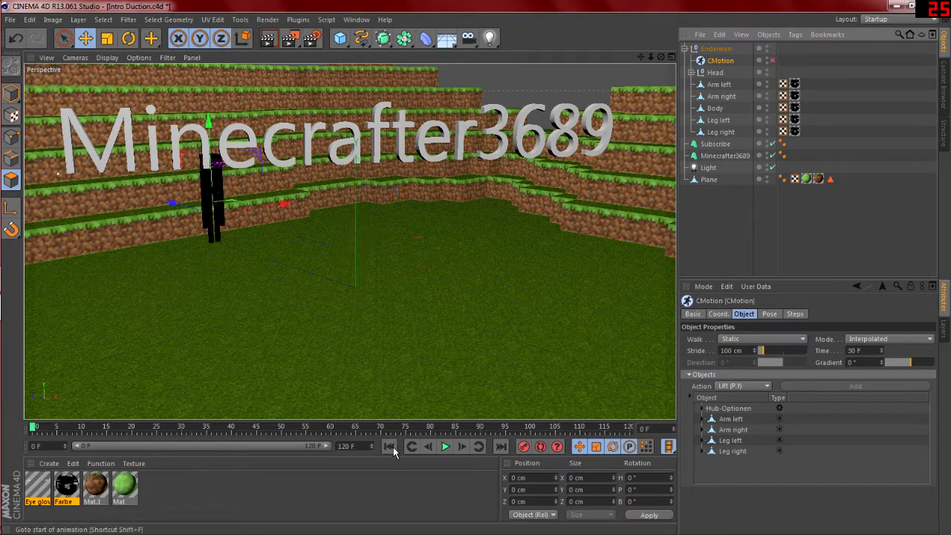
click(446, 447)
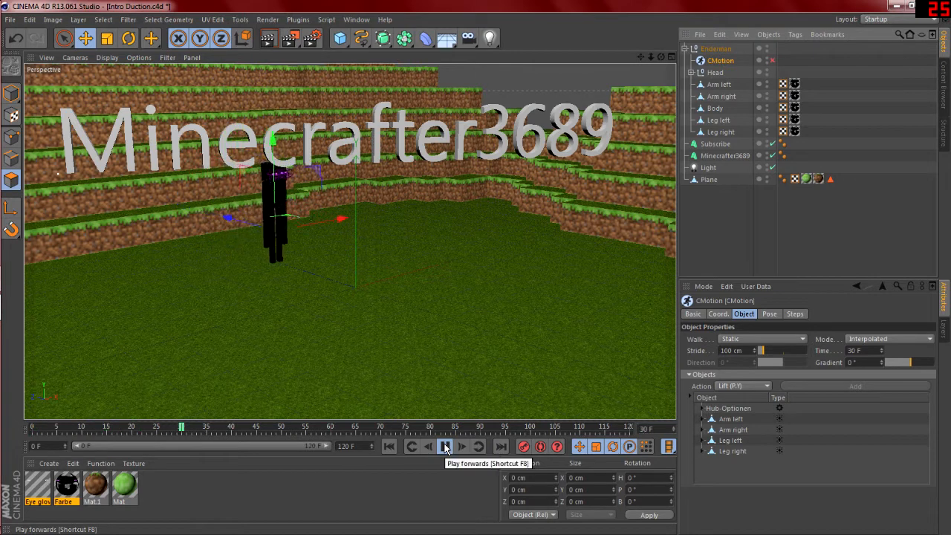
click(446, 447)
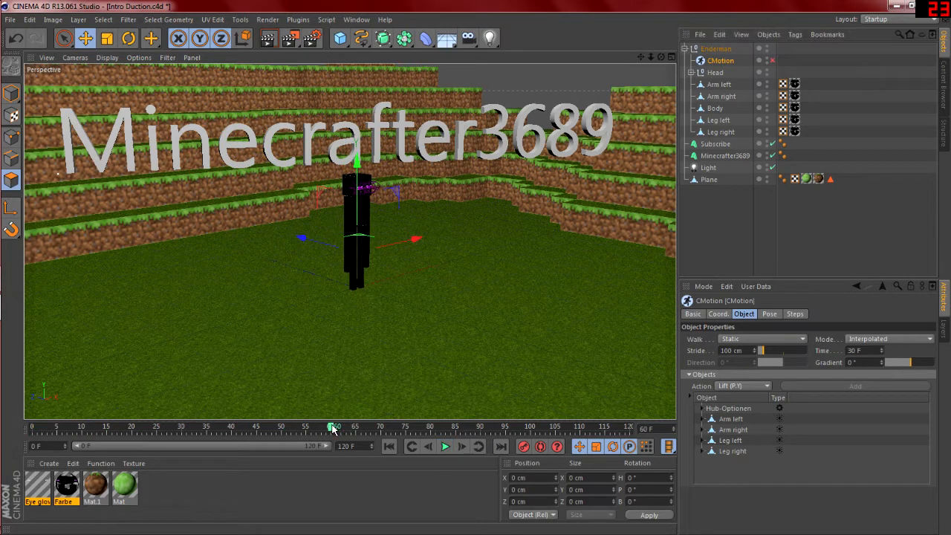
- Toggle the Enderman's CMotion at frame 60, and switch it on at frame 0
click(771, 61)
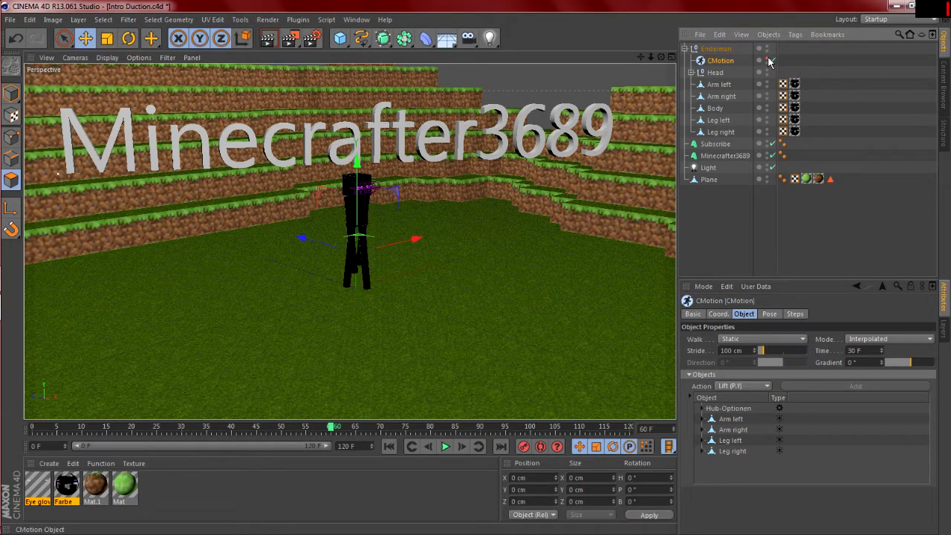
click(770, 60)
mouse_move(336, 429)
mouse_down()
mouse_move(286, 429)
mouse_move(332, 429)
mouse_up()
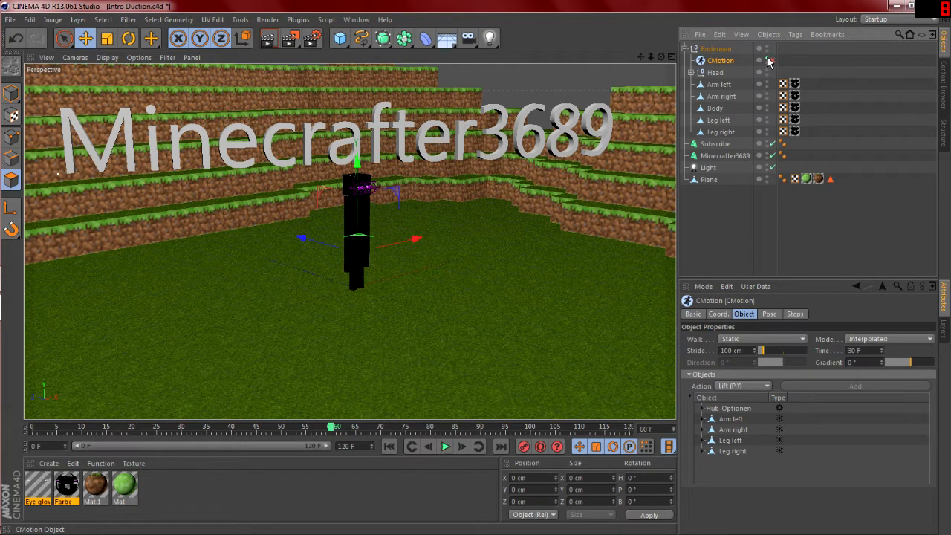
drag(330, 430, 32, 436)
click(773, 61)
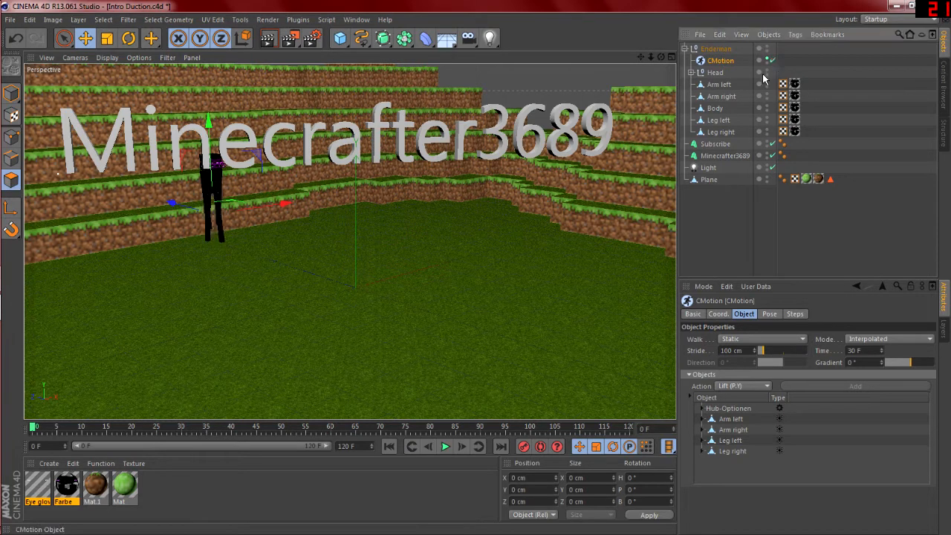
- Try switching CMotion off at frame 60, turn it back on, and collapse the Enderman group
drag(33, 430, 331, 431)
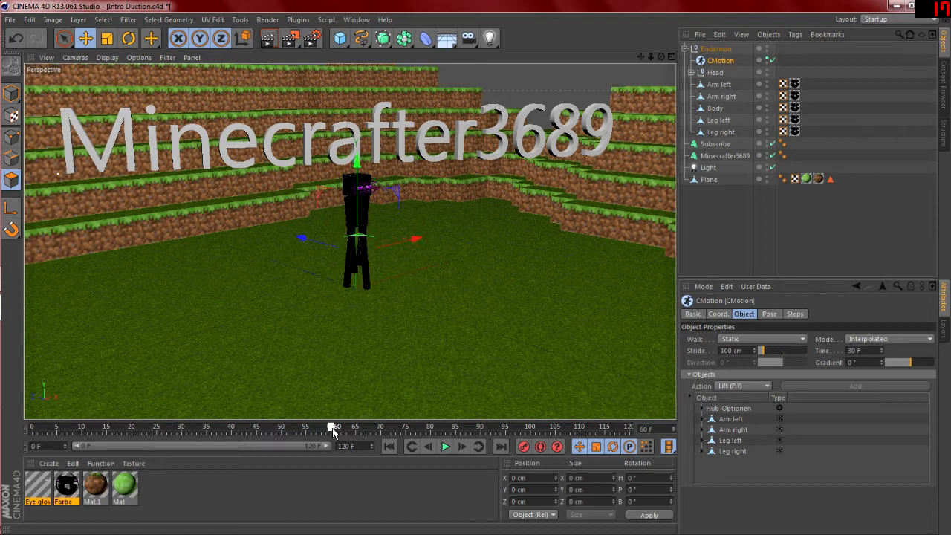
click(768, 60)
click(771, 61)
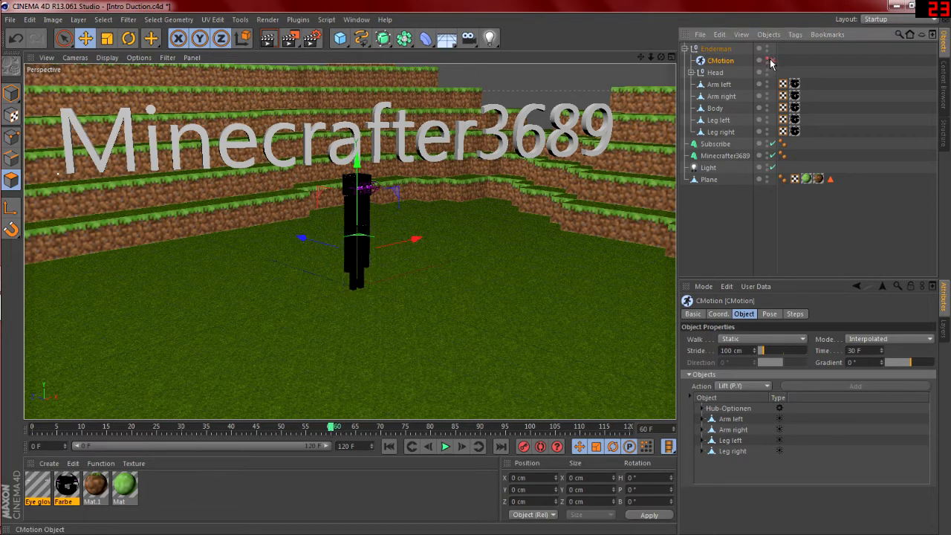
mouse_move(333, 428)
mouse_down()
mouse_move(293, 429)
mouse_move(332, 429)
mouse_up()
click(770, 61)
click(685, 49)
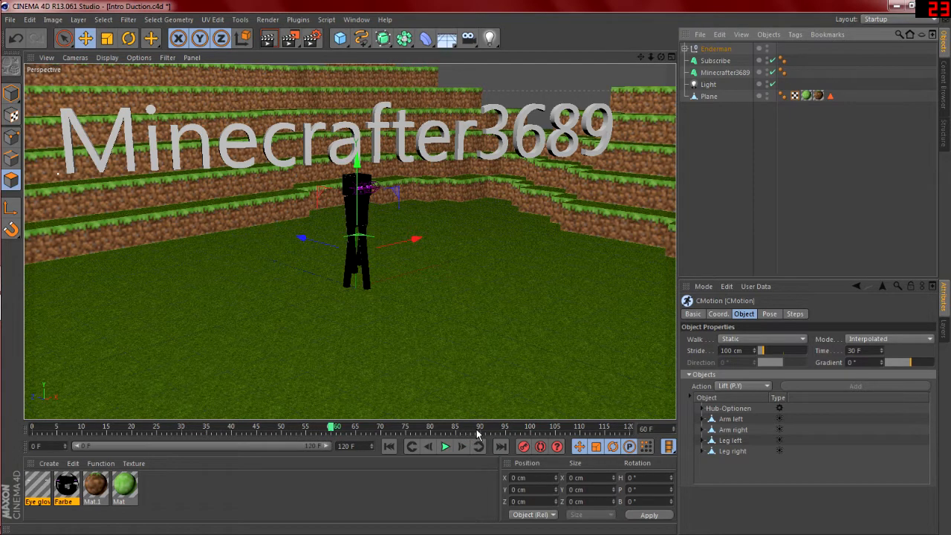
- At frame 120, try moving the CMotion object forward along its Z axis in the top view, and undo the move
click(629, 429)
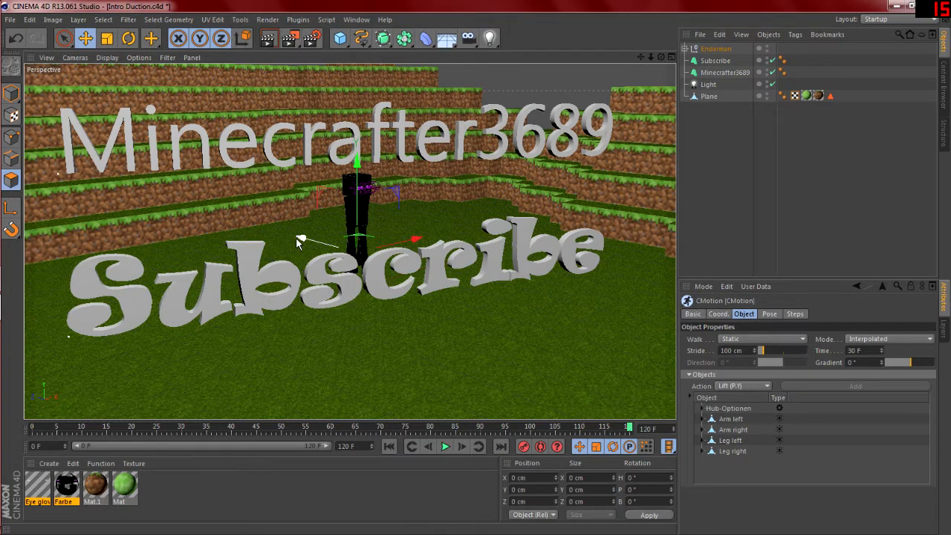
middle_click(427, 222)
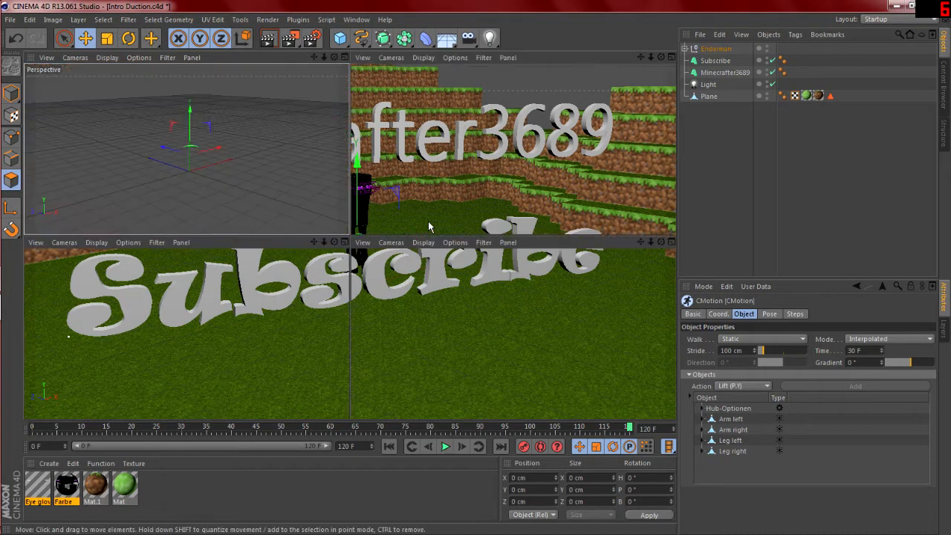
middle_click(522, 139)
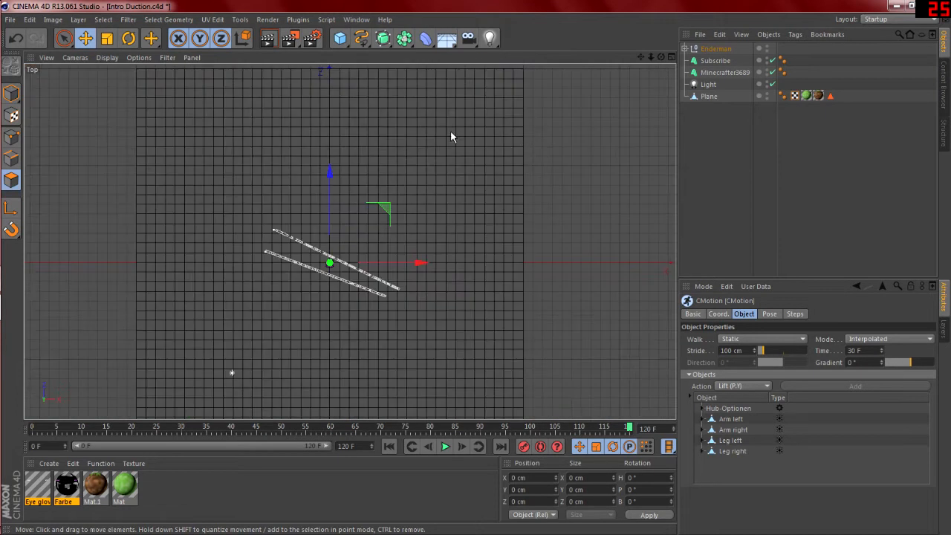
drag(330, 170, 316, 300)
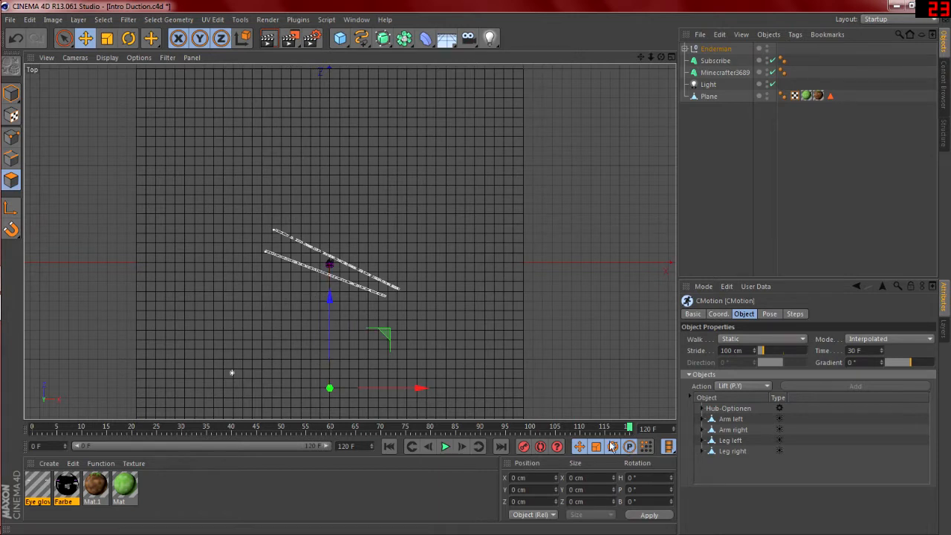
middle_click(379, 294)
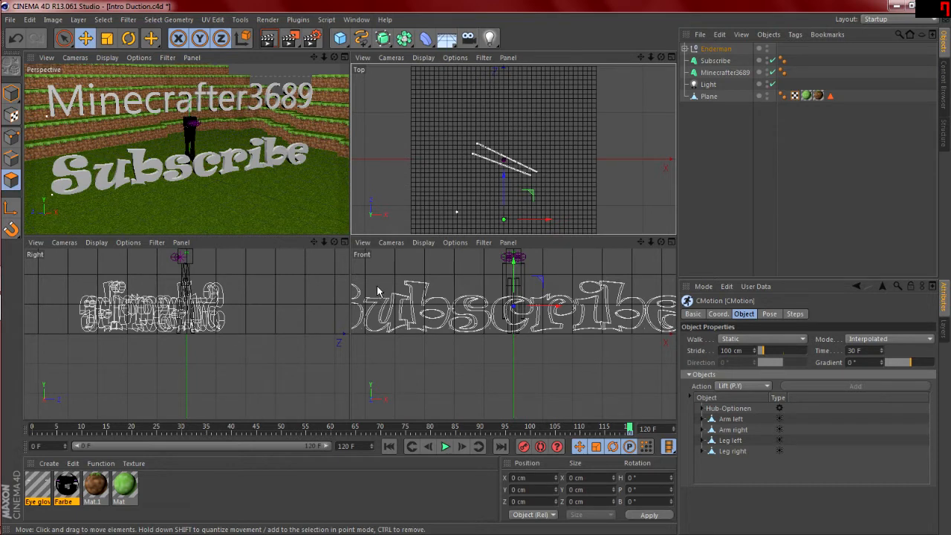
click(377, 291)
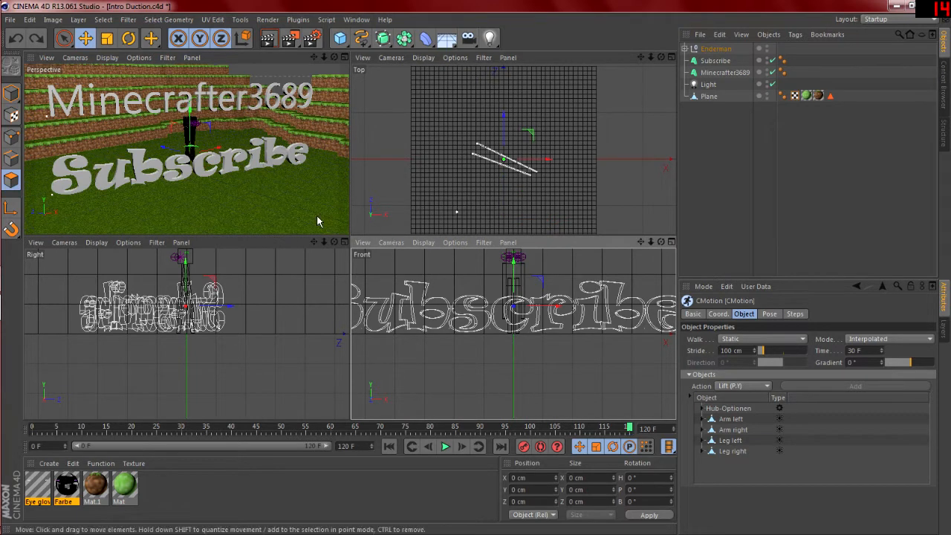
- At frame 120, move the whole Enderman group forward along Z past both titles, record a keyframe, and delete its frame 60 keyframe
click(716, 48)
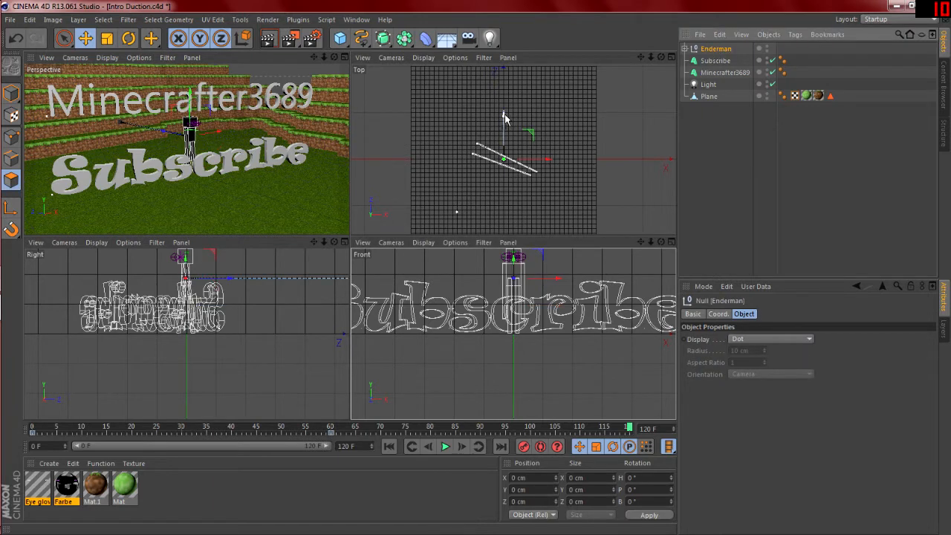
drag(504, 115, 509, 177)
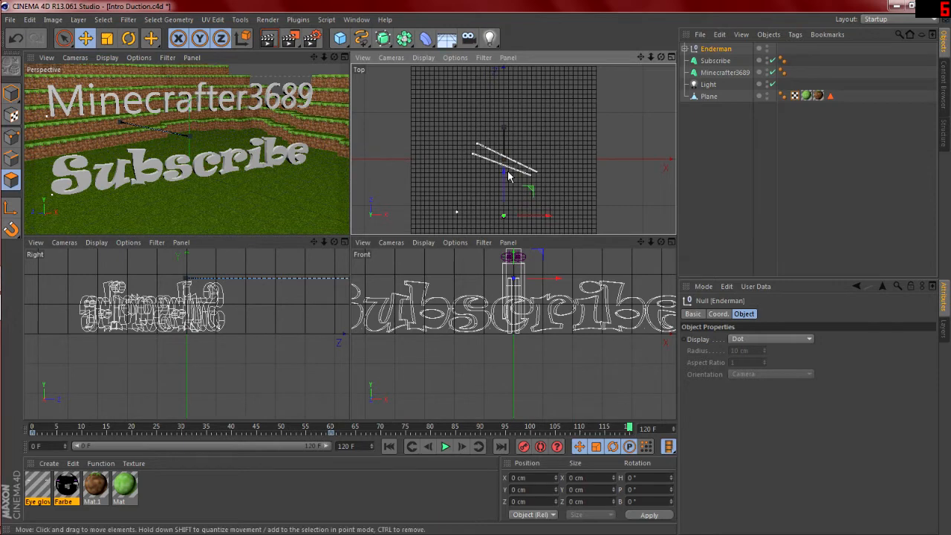
click(523, 447)
click(331, 433)
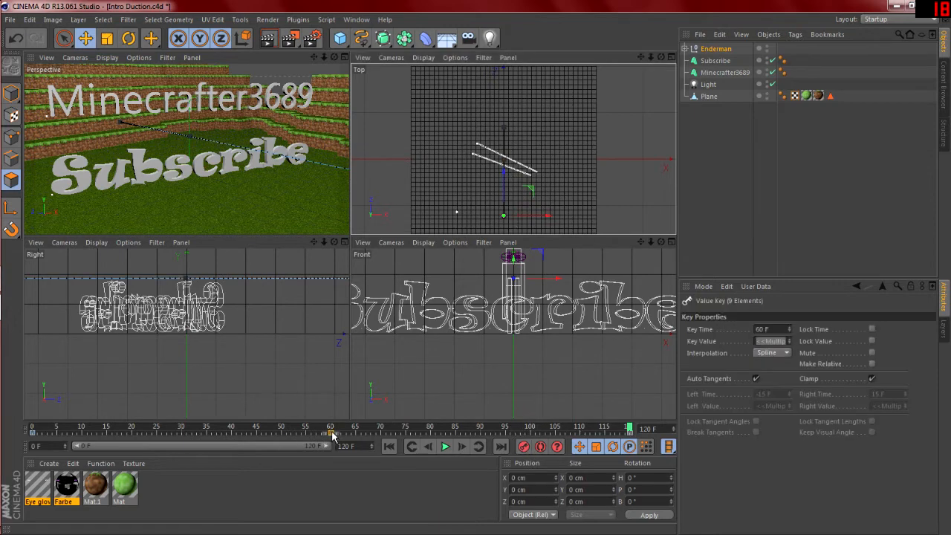
key(Delete)
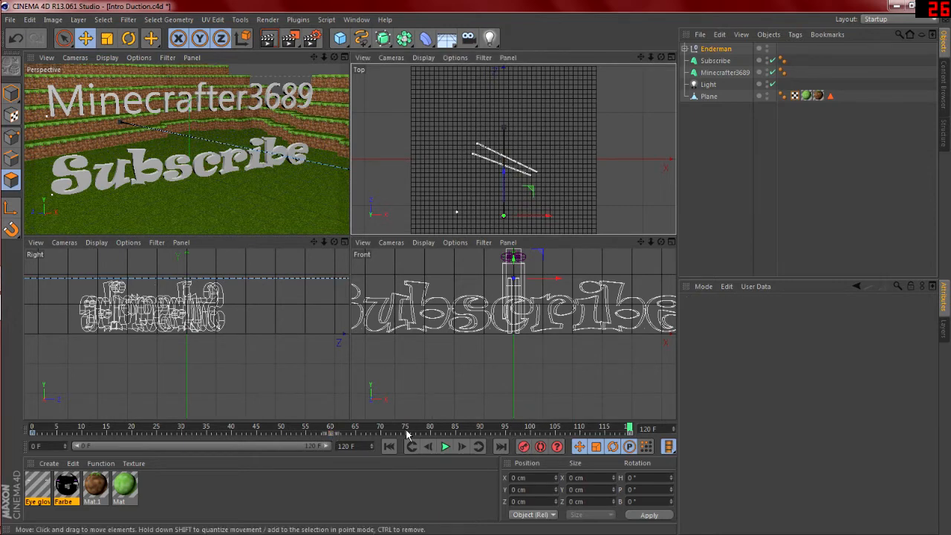
- Play the animation from the first frame in the perspective view, and render a preview of frame 0
click(387, 447)
middle_click(282, 194)
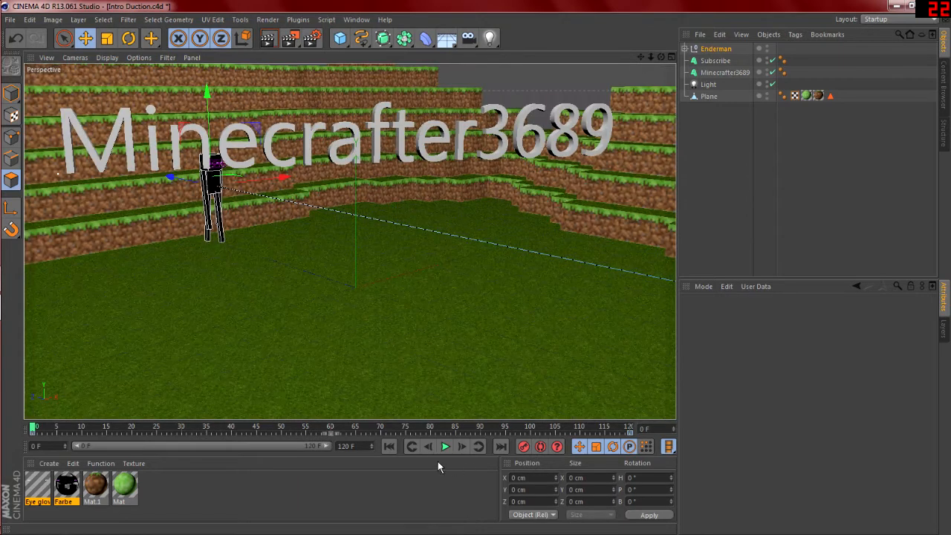
click(445, 446)
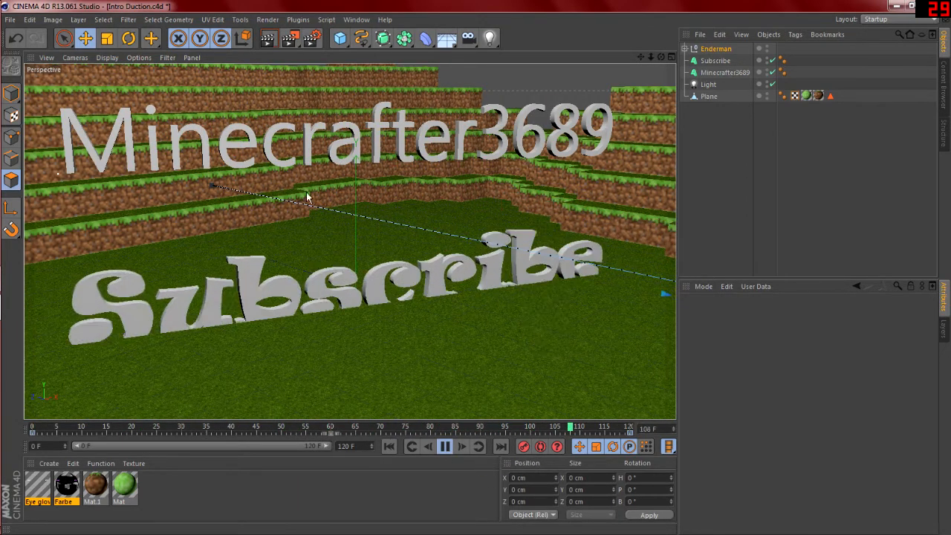
click(446, 446)
click(389, 446)
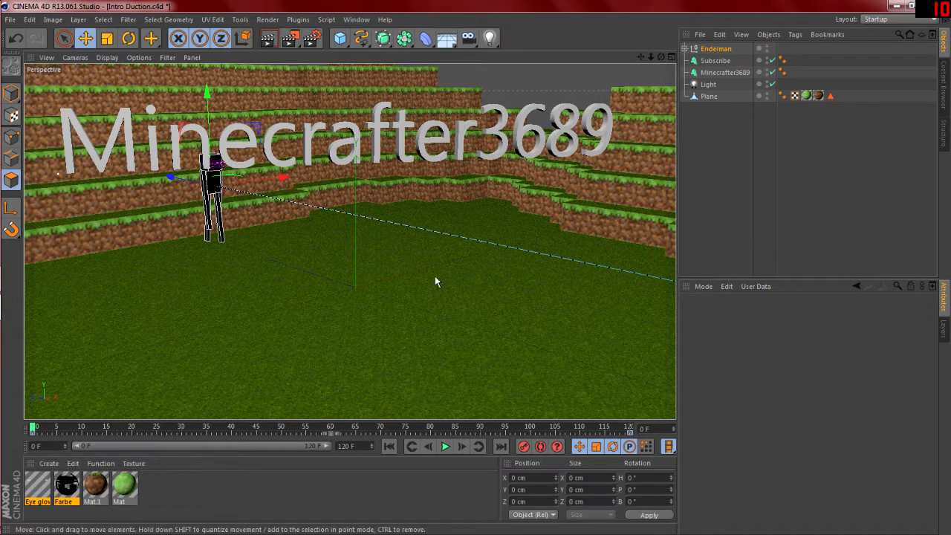
click(95, 487)
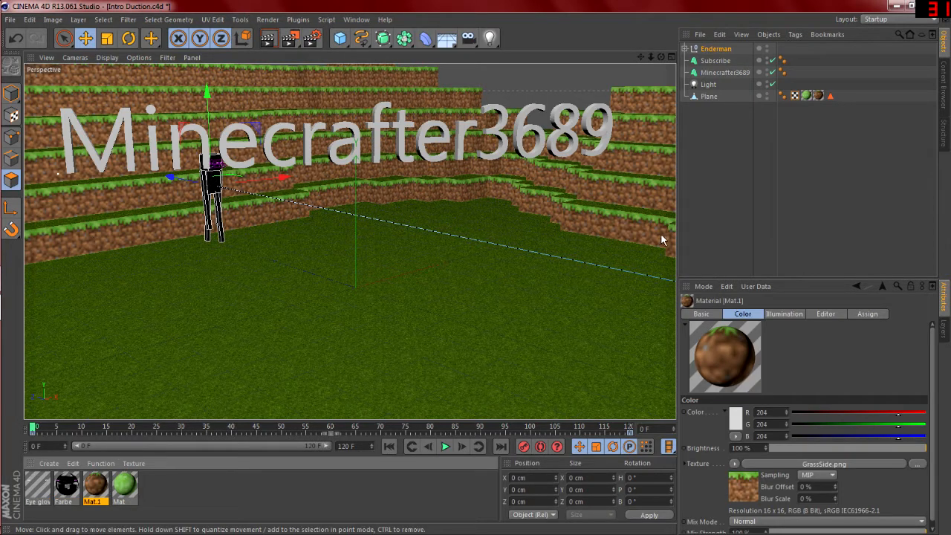
click(268, 38)
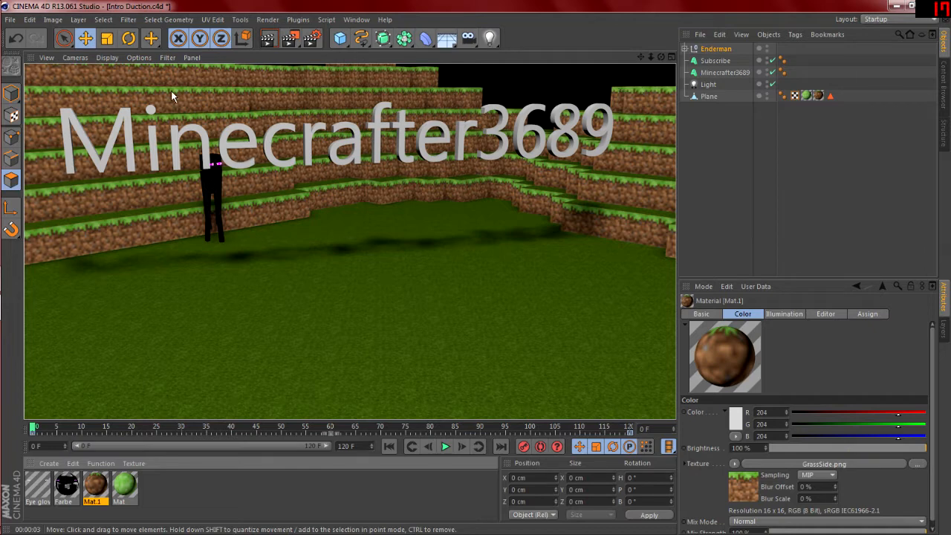
- Switch the interface layout to Standard and look through the Broadcast material presets
click(899, 19)
click(887, 67)
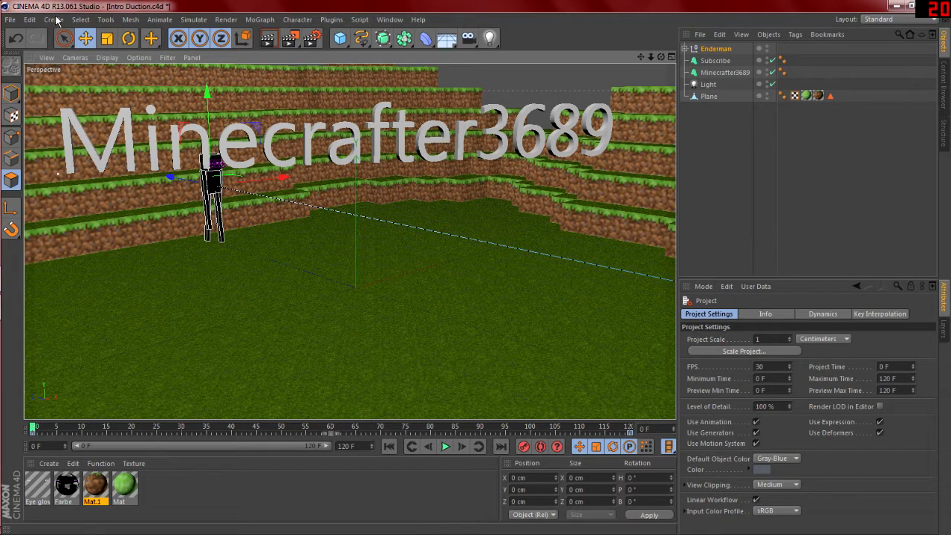
click(52, 464)
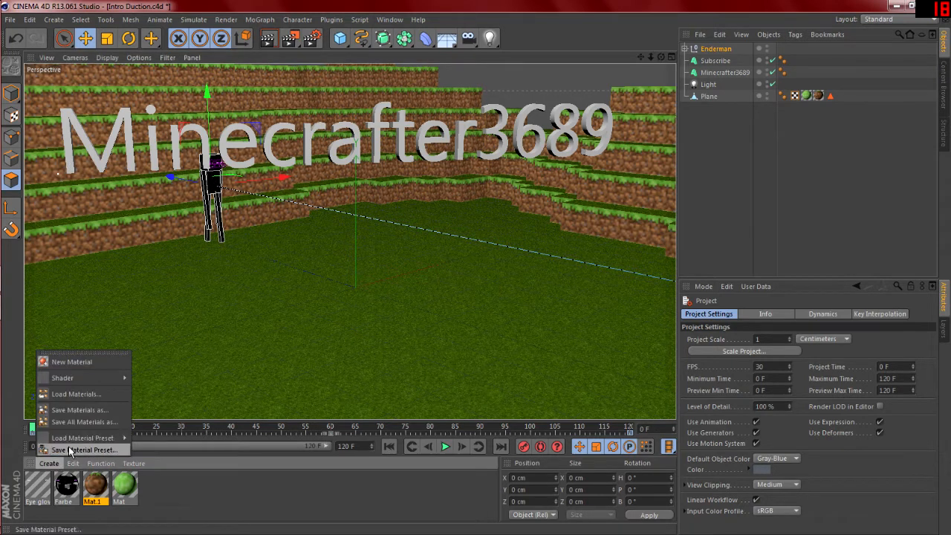
mouse_move(75, 441)
mouse_move(164, 441)
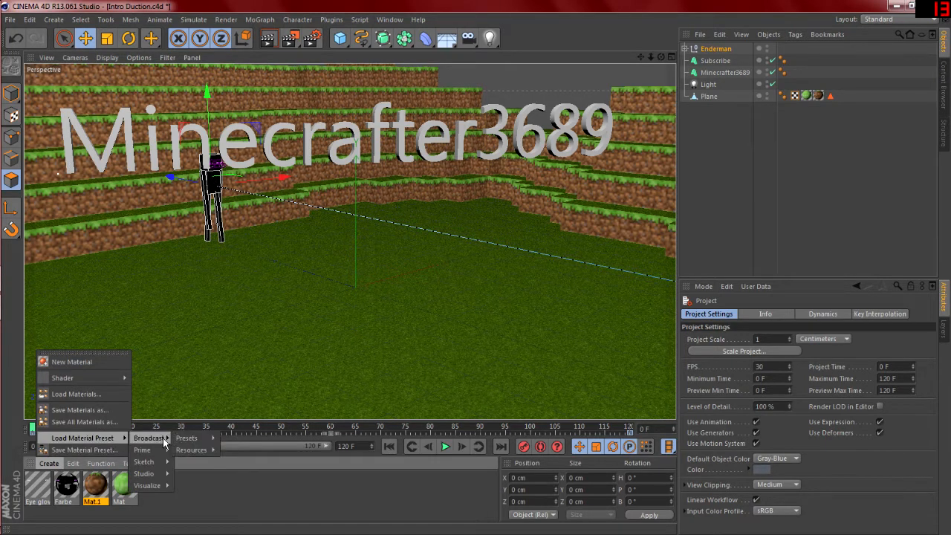
mouse_move(244, 439)
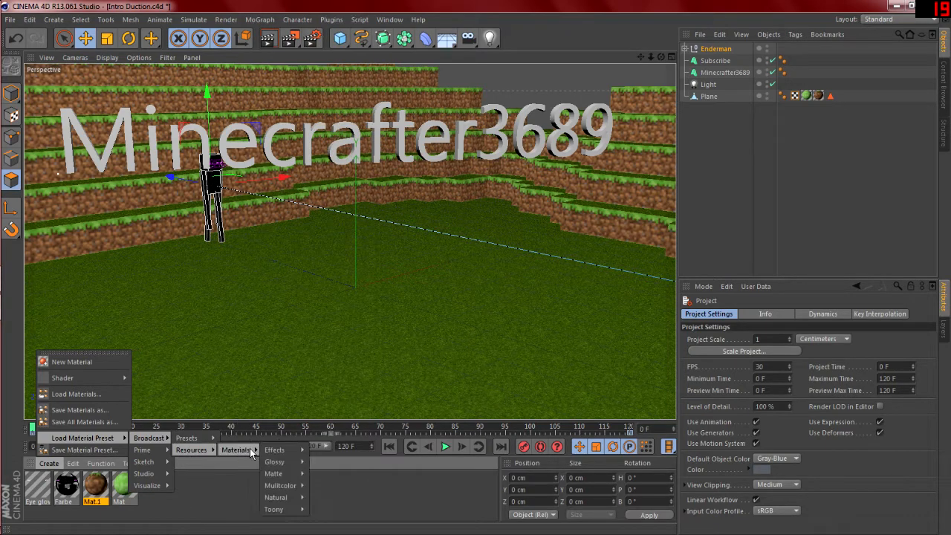
mouse_move(288, 513)
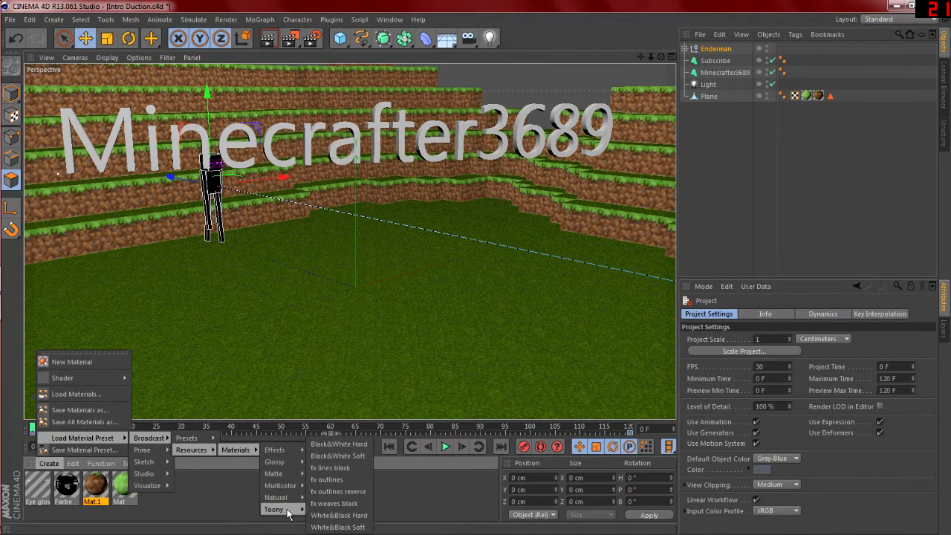
mouse_move(289, 451)
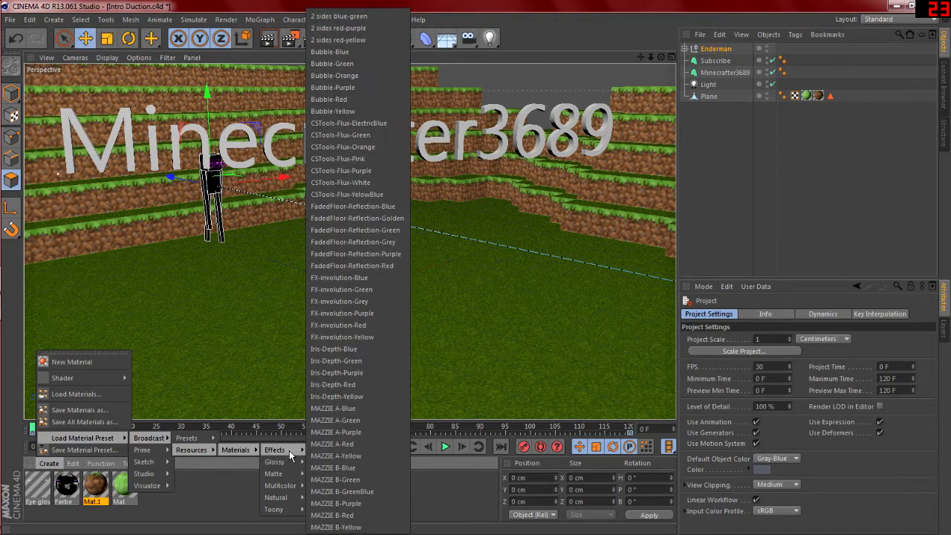
- Browse the Visualize and Studio material presets and load the Car Paint - Metallic Candy material
mouse_move(148, 485)
mouse_move(190, 485)
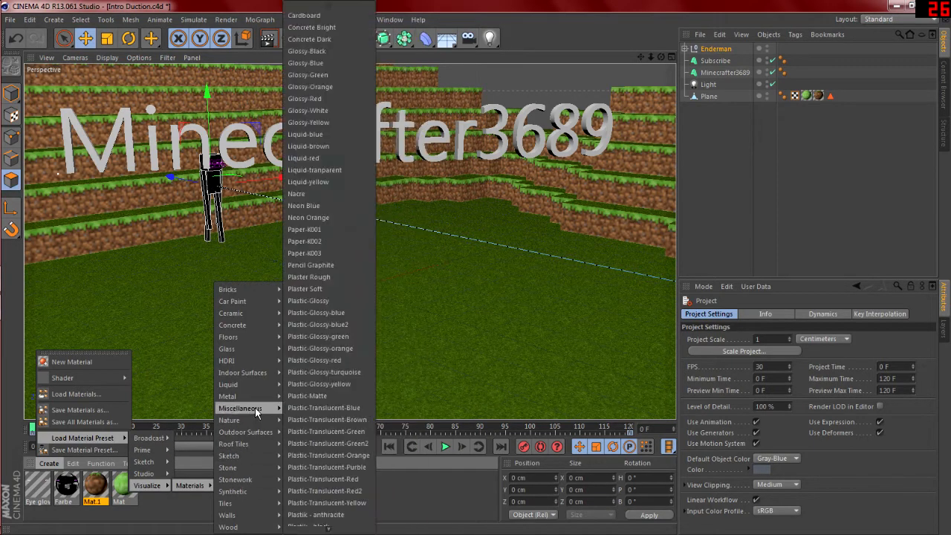
mouse_move(252, 377)
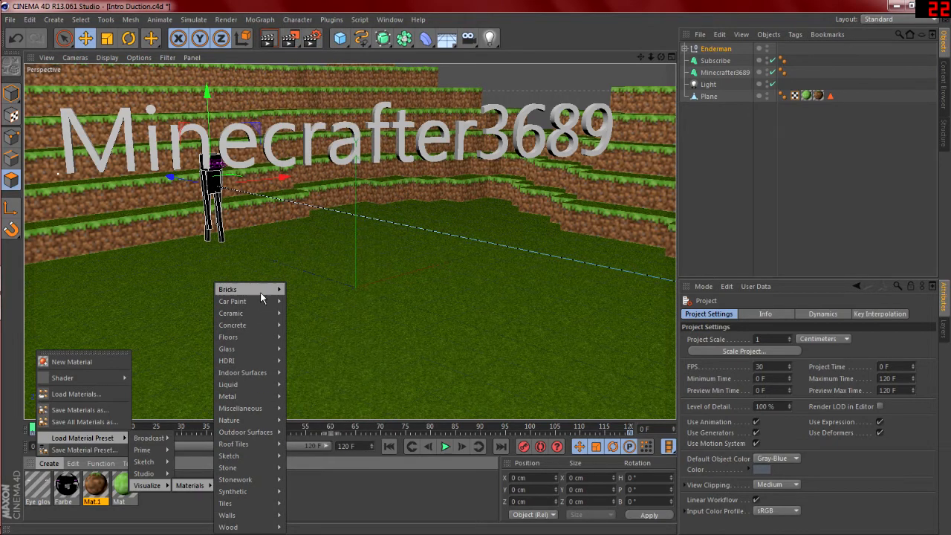
mouse_move(260, 291)
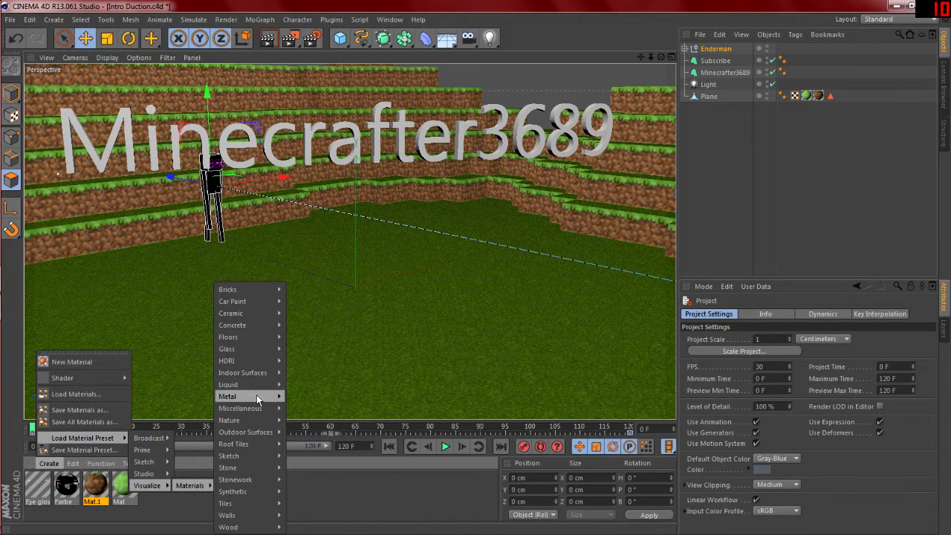
mouse_move(257, 396)
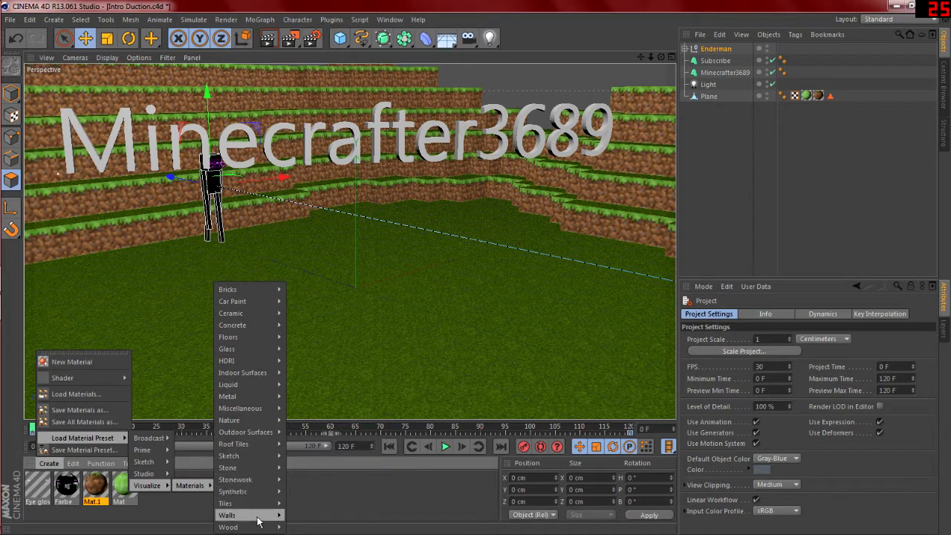
mouse_move(254, 527)
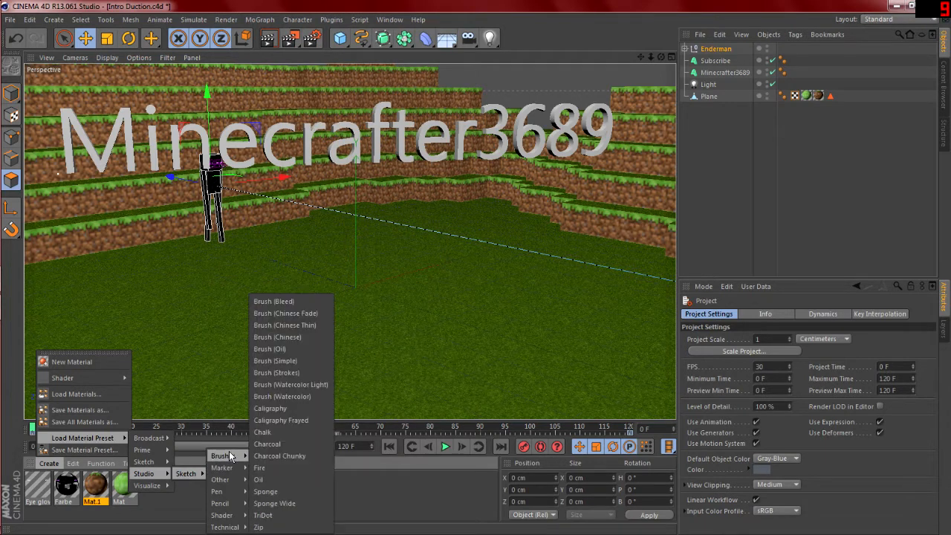
mouse_move(236, 479)
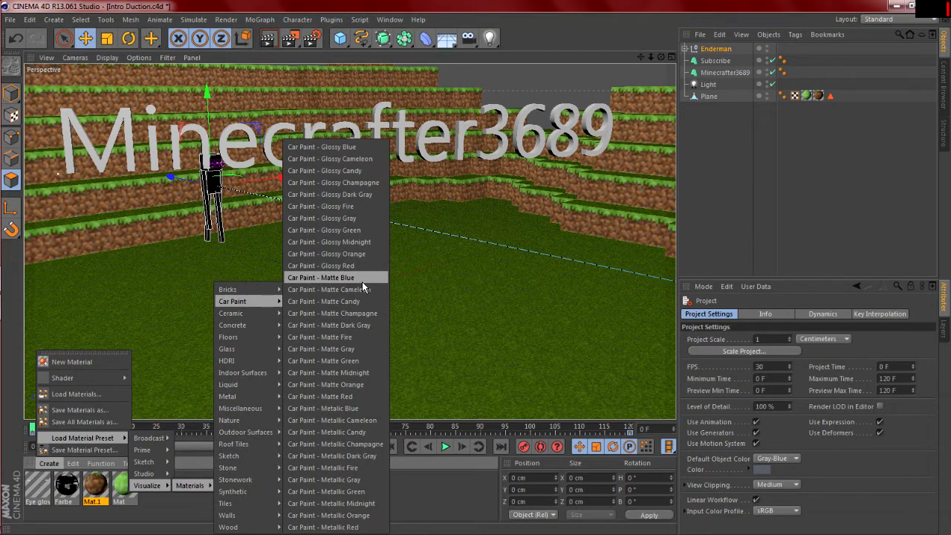
click(314, 432)
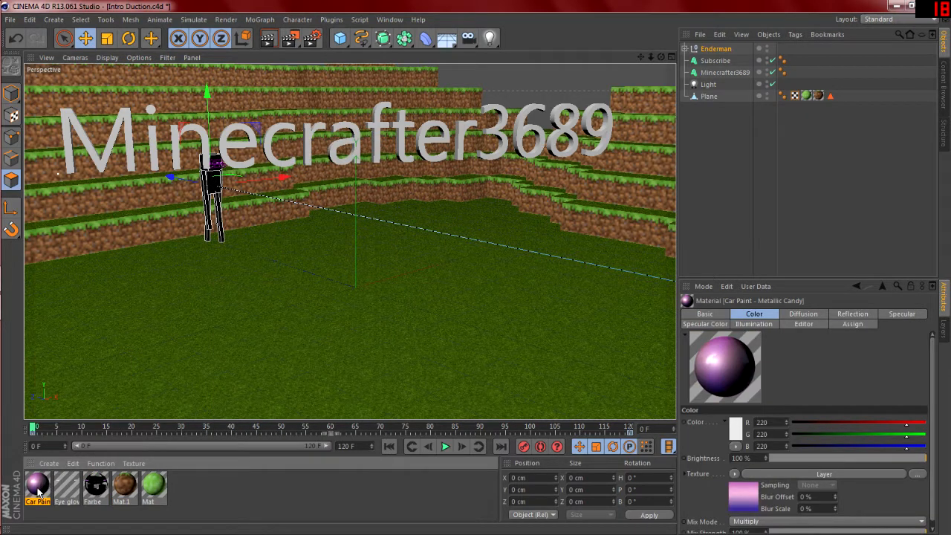
- Apply the Car Paint - Metallic Candy material to the Minecrafter3689 title with Flat projection and render a preview
click(191, 486)
click(734, 128)
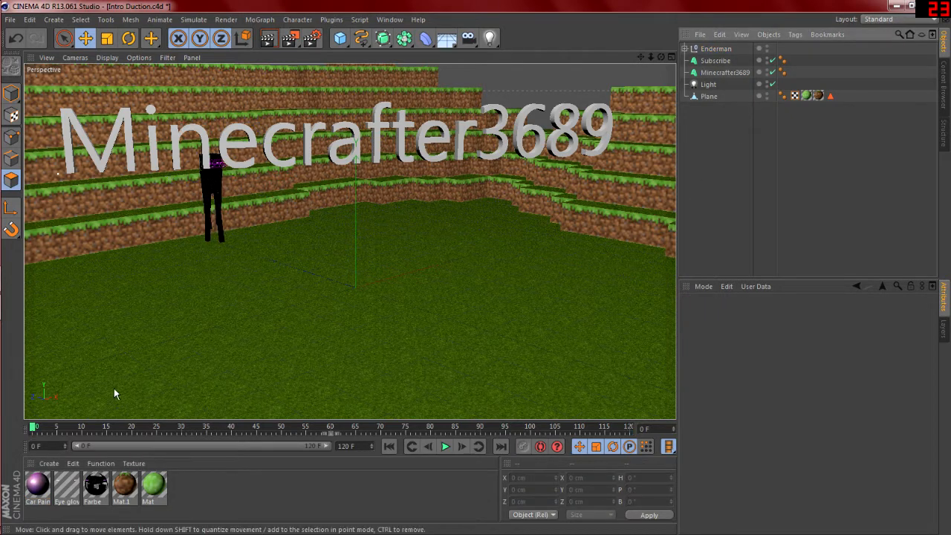
drag(39, 488, 156, 220)
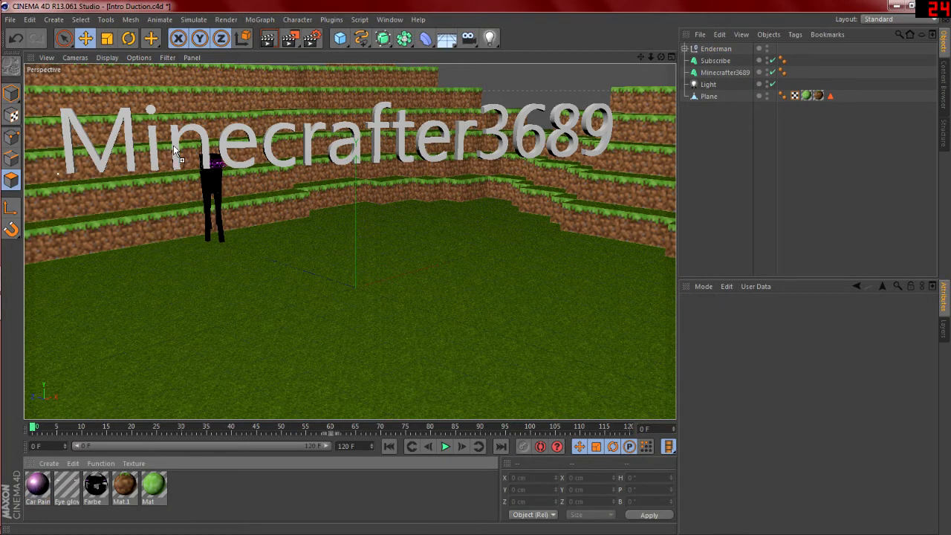
drag(178, 149, 178, 149)
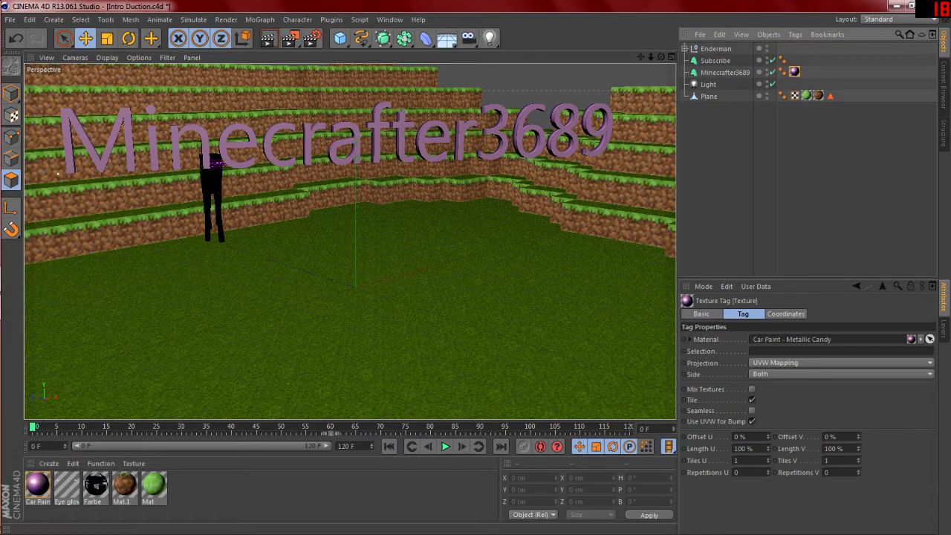
click(773, 362)
click(780, 399)
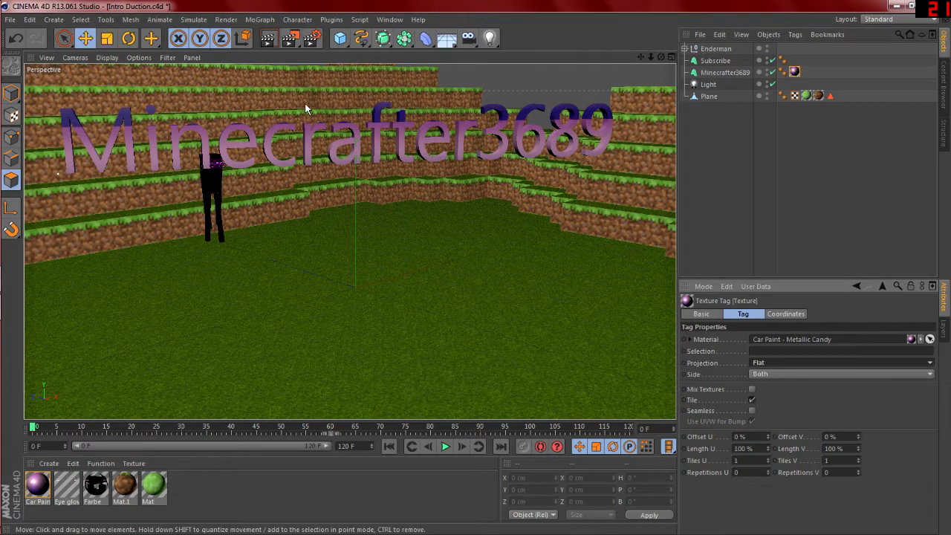
click(270, 42)
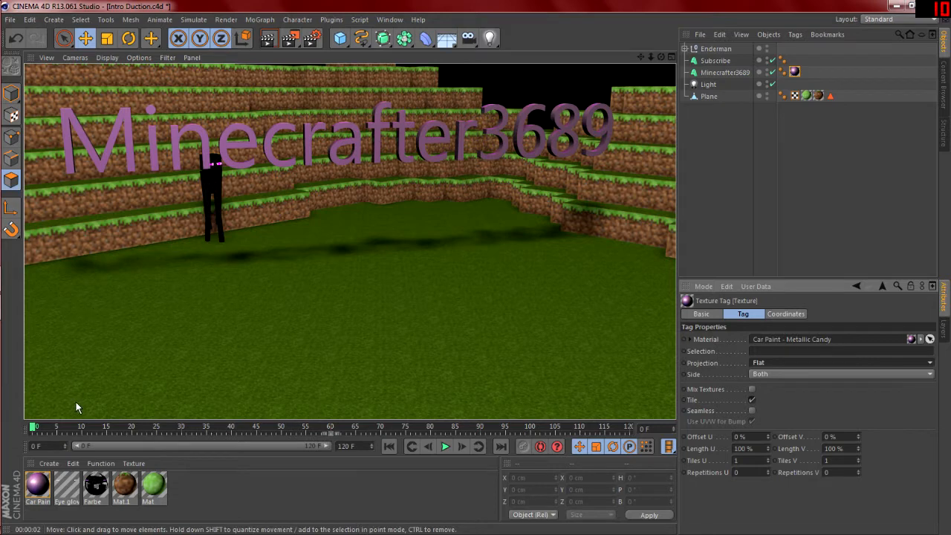
- Delete the Car Paint - Metallic Candy material and load the Car Paint-Glossy Blue preset from the Broadcast glossy materials
click(35, 486)
key(Delete)
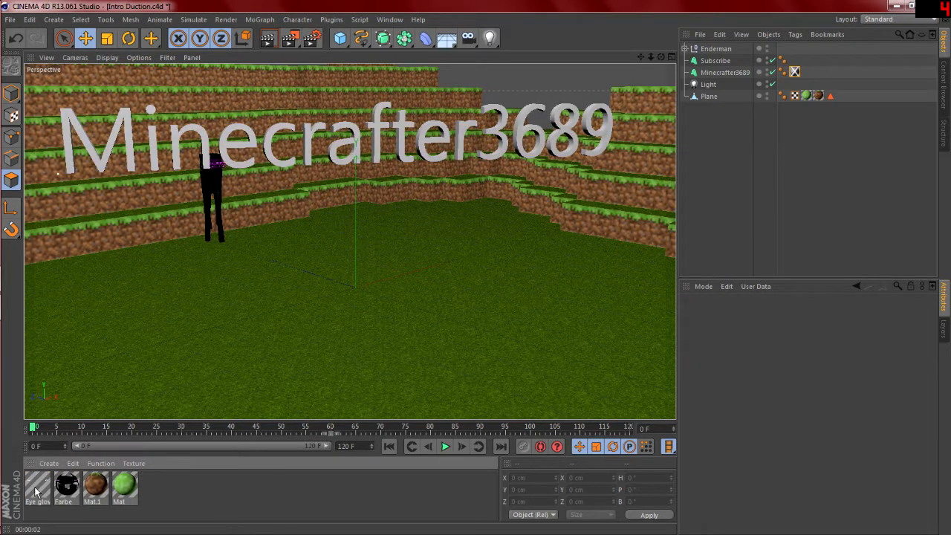
click(48, 463)
mouse_move(82, 437)
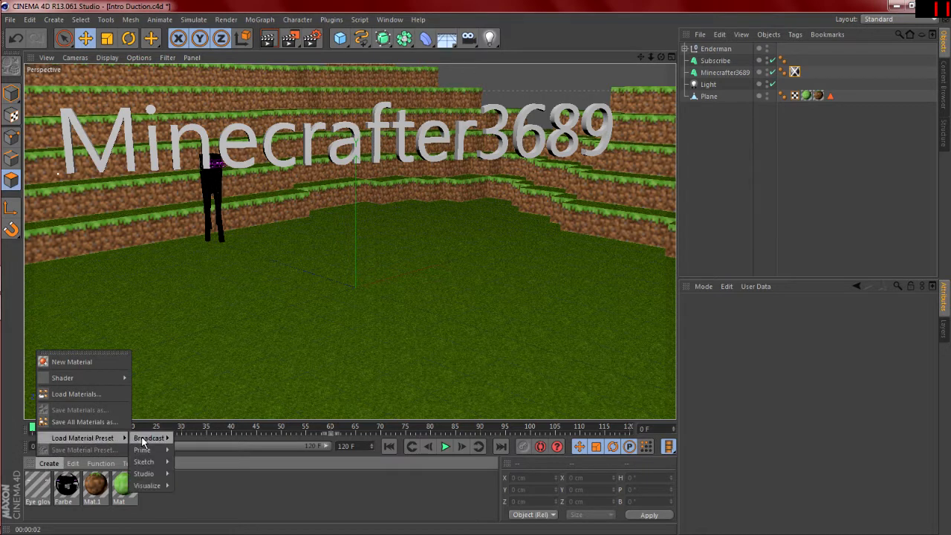
mouse_move(184, 485)
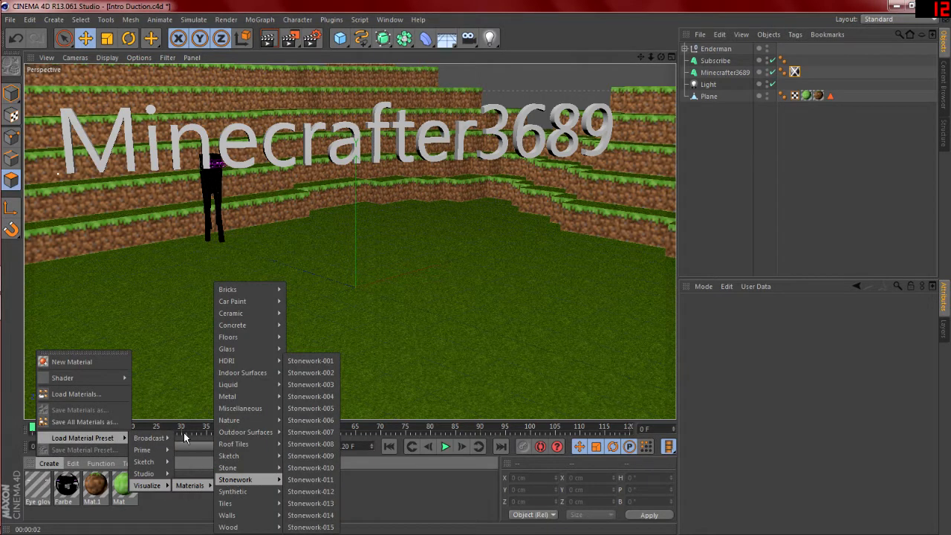
mouse_move(164, 438)
mouse_move(197, 449)
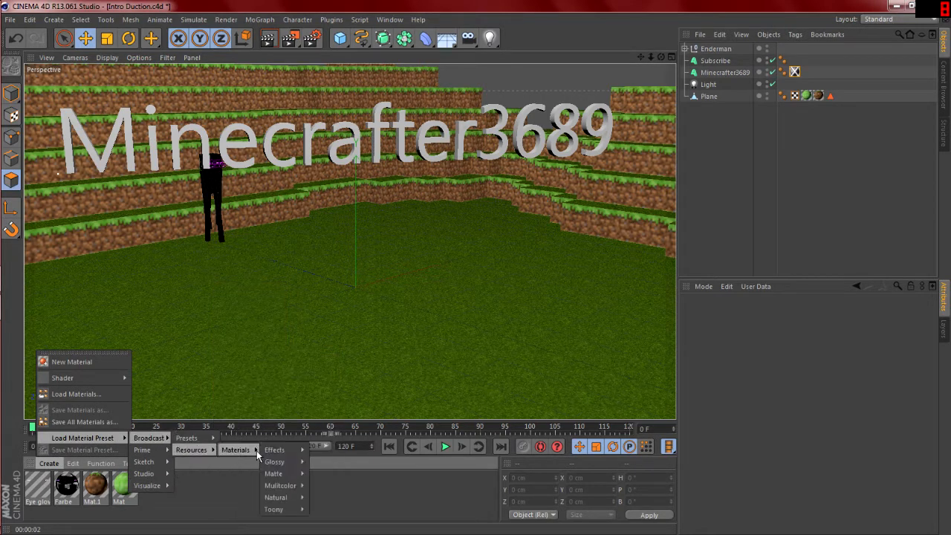
mouse_move(283, 460)
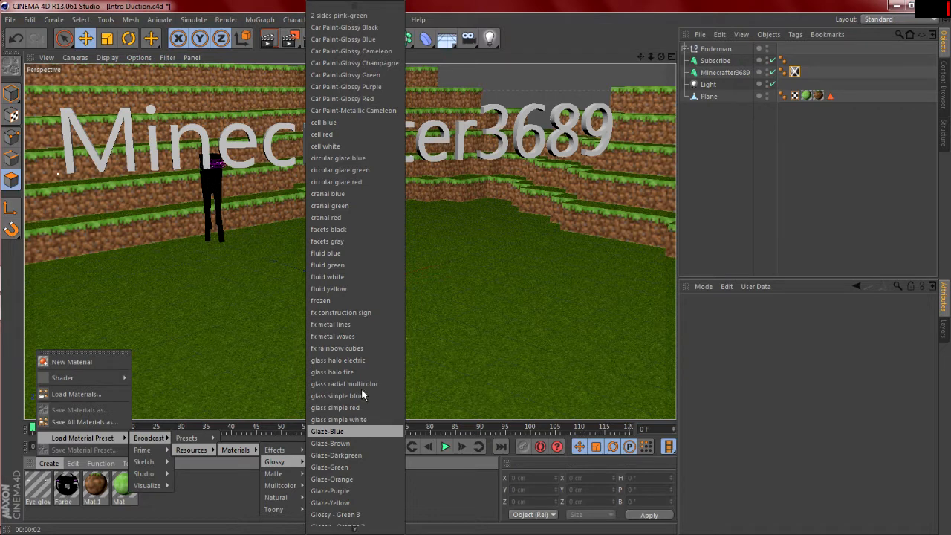
click(353, 41)
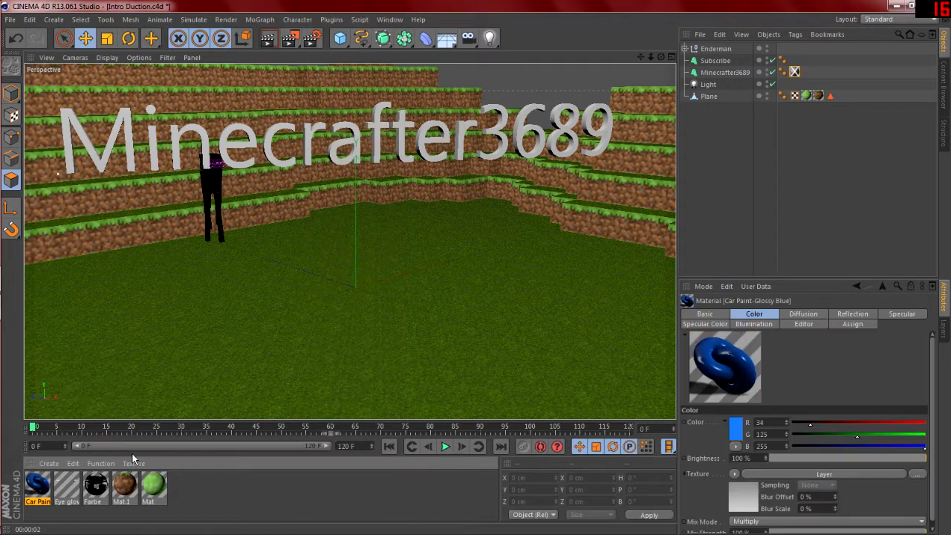
- Apply the Car Paint-Glossy Blue material to the Minecrafter3689 title and render a preview
drag(43, 477, 142, 226)
drag(152, 157, 154, 158)
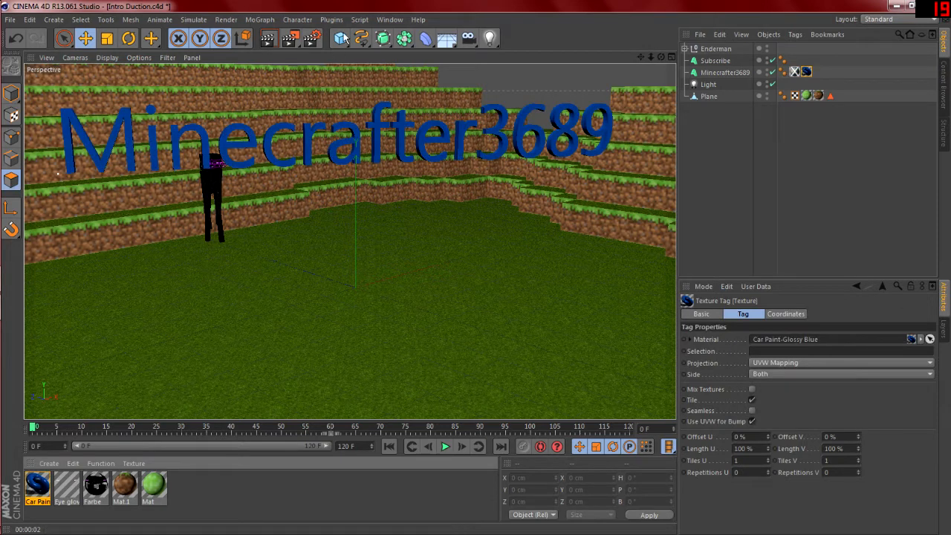
click(272, 38)
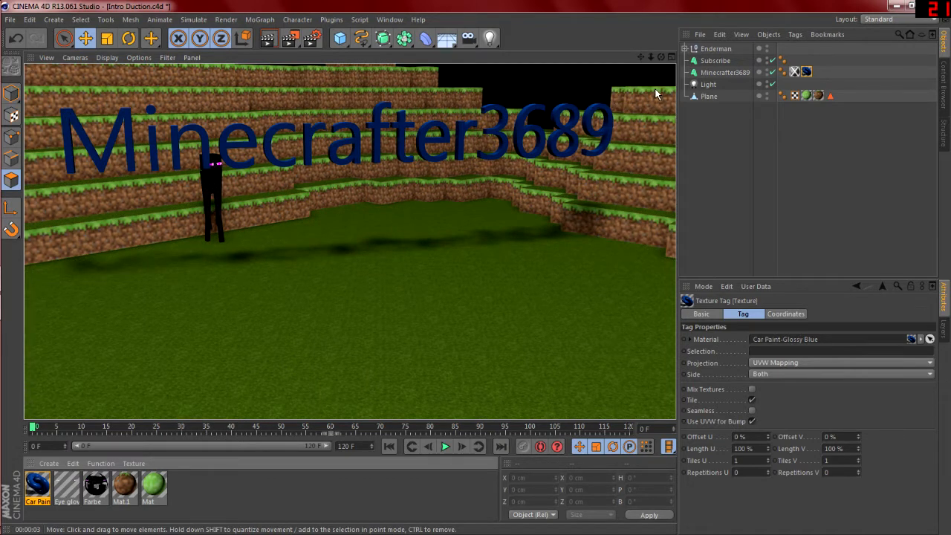
- Set the Minecrafter3689 title's depth to 50 and render a preview
click(717, 73)
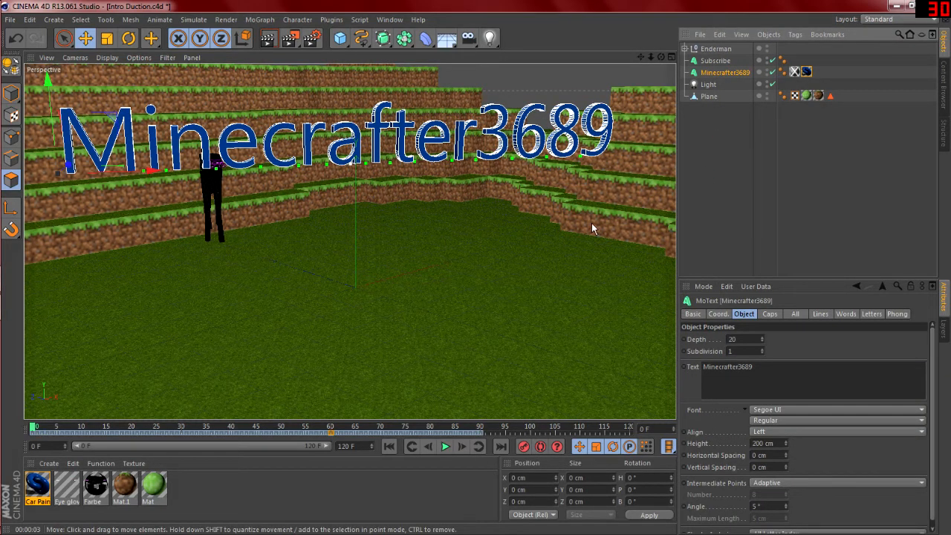
click(762, 337)
drag(762, 338, 762, 317)
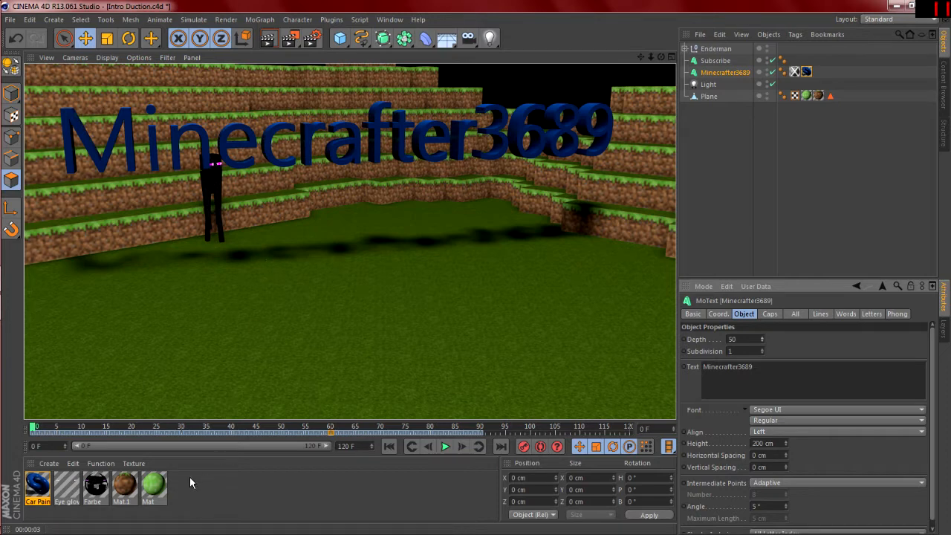
- Scrub the animation to frame 90 and review the Minecrafter3689 title's keyframes
click(445, 427)
drag(471, 429, 496, 429)
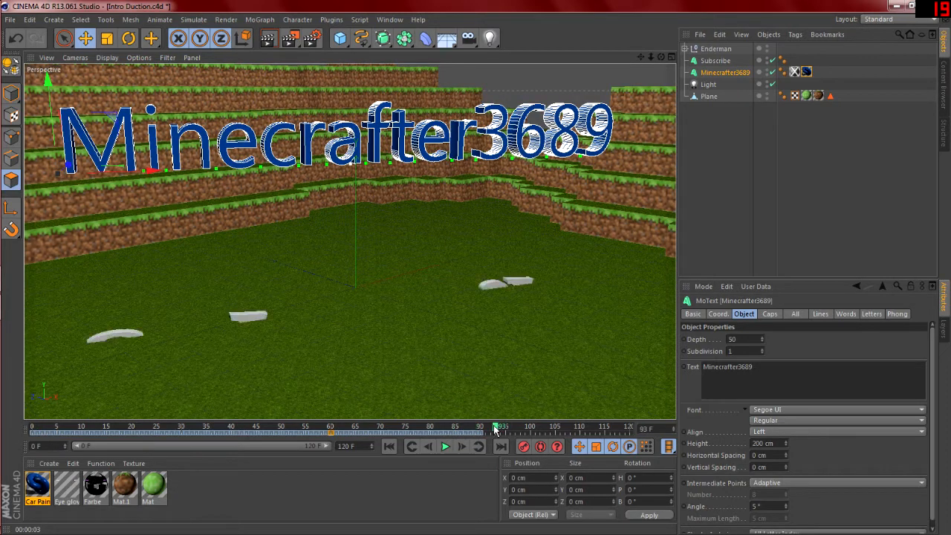
click(221, 432)
drag(265, 428, 491, 429)
click(722, 150)
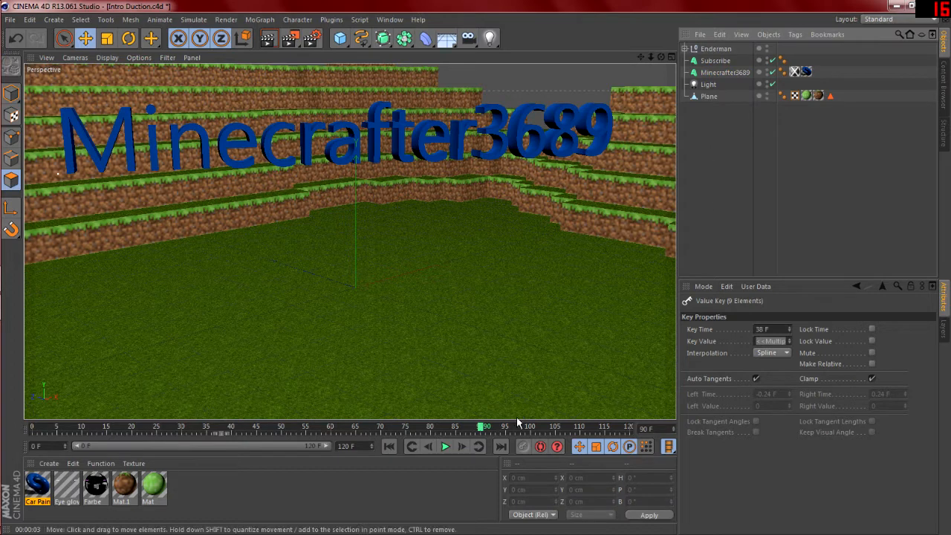
click(717, 72)
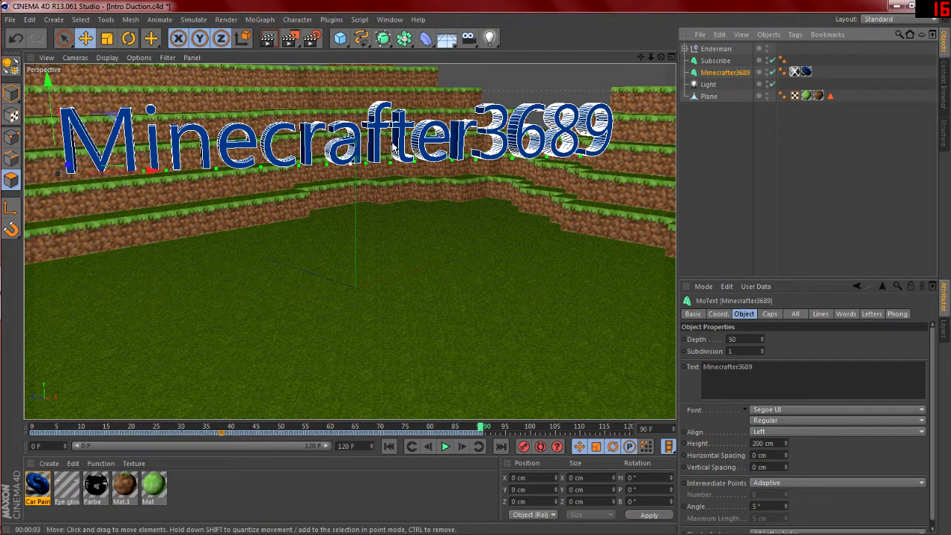
- Review the Subscribe title's animation from frame 90 to 120, and select the Enderman group's keyframe at frame 0
click(712, 60)
drag(484, 423, 559, 428)
click(484, 426)
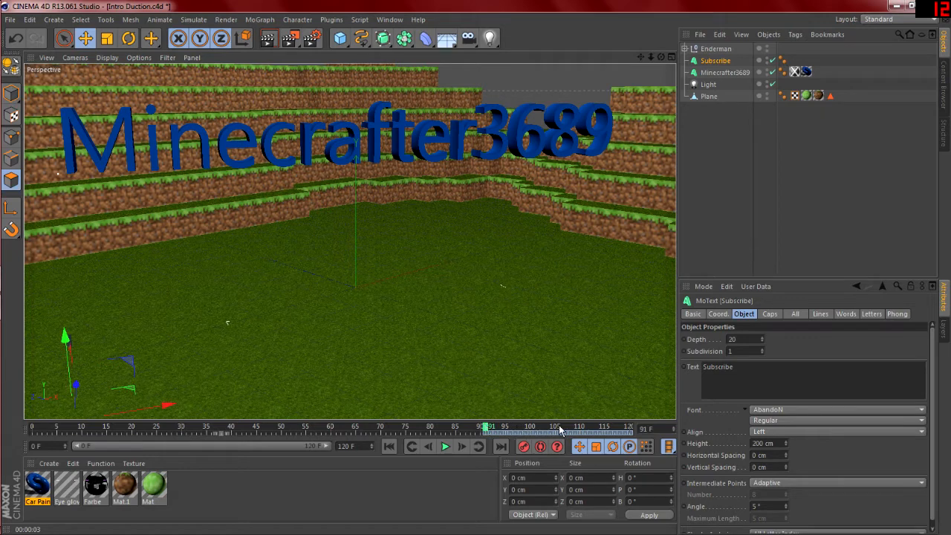
click(630, 429)
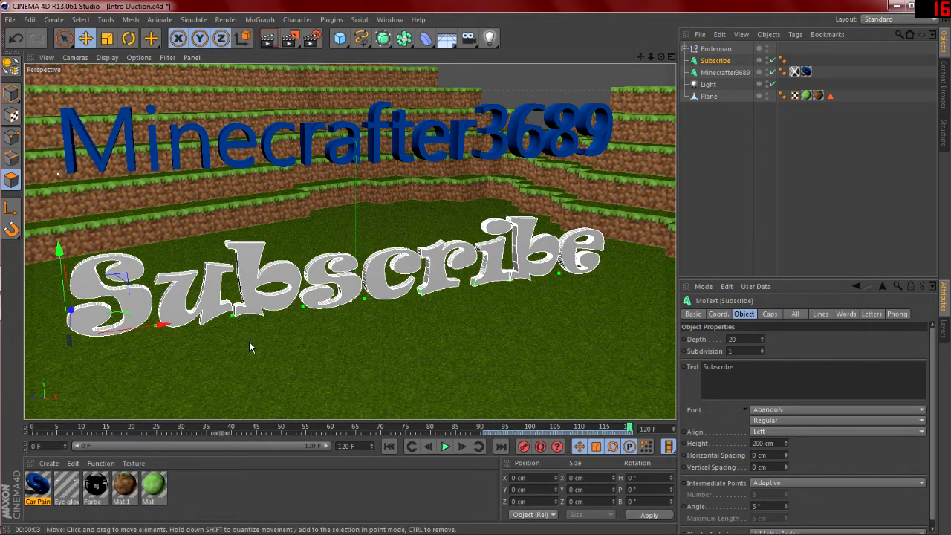
click(715, 48)
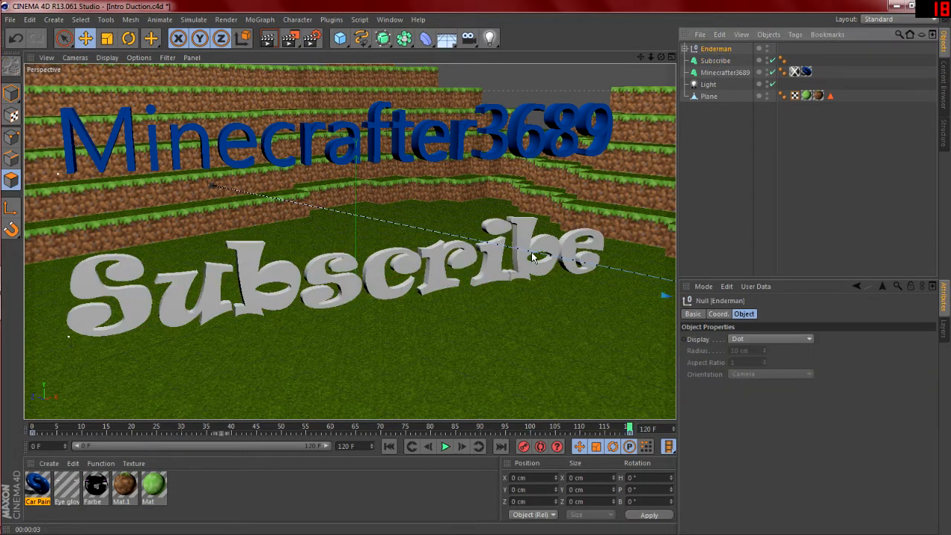
click(32, 433)
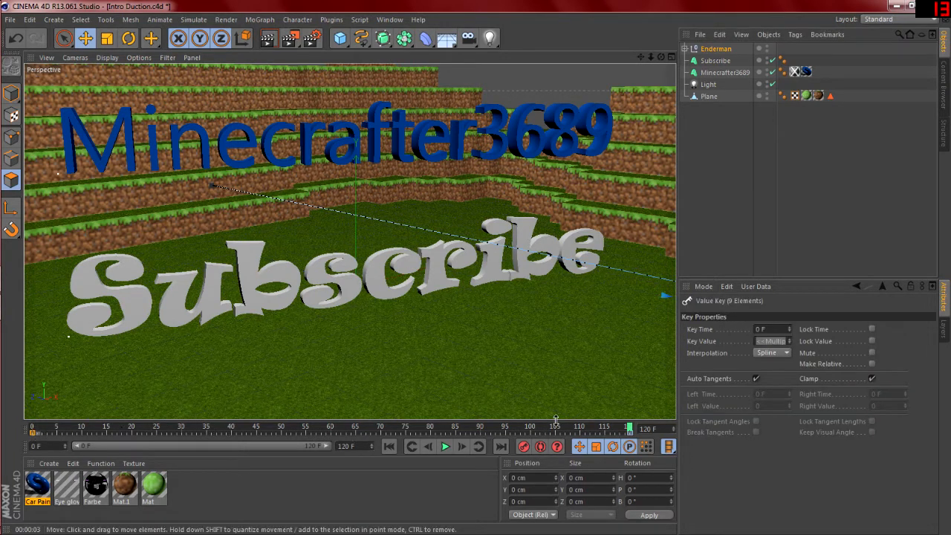
- Try to reroute the Enderman's walk by moving it about 680 cm closer to the camera at frame 30 and recording a keyframe
drag(615, 429, 191, 429)
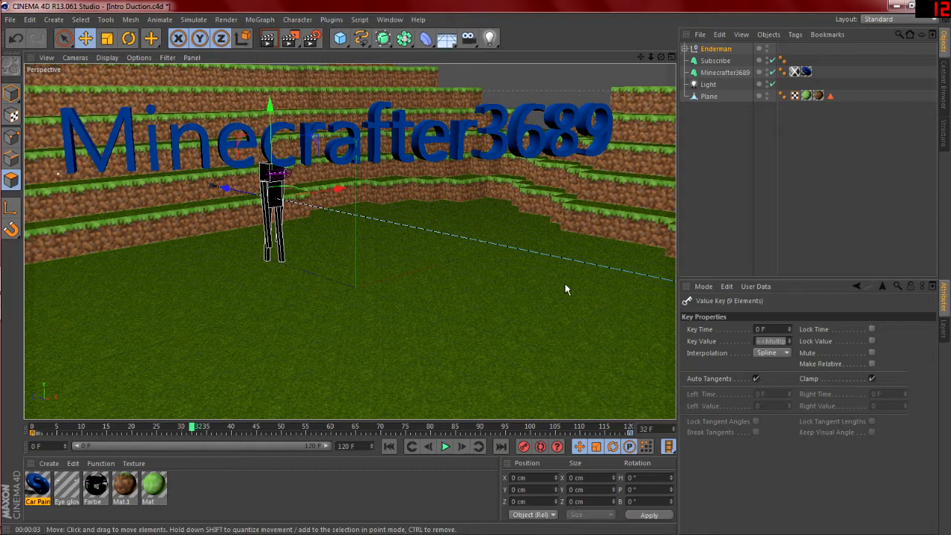
drag(193, 429, 184, 430)
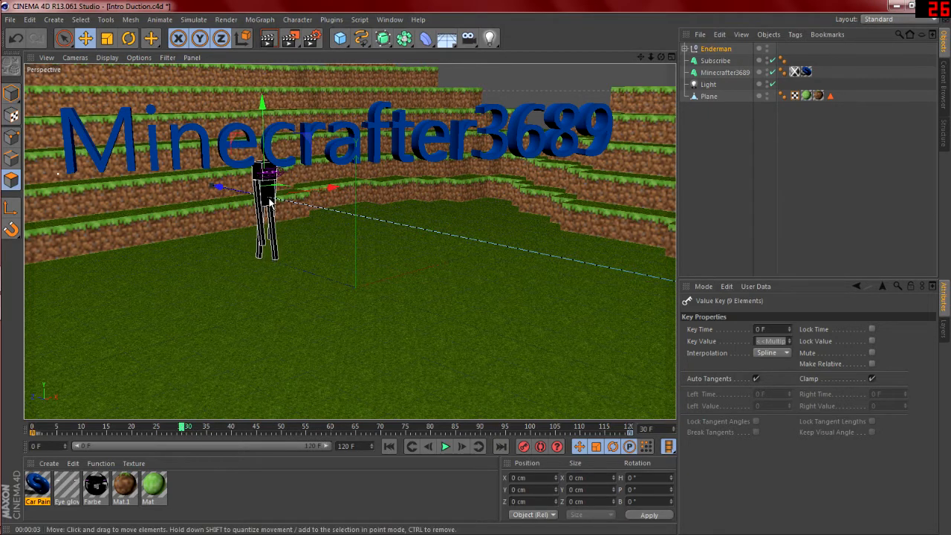
drag(272, 205, 225, 247)
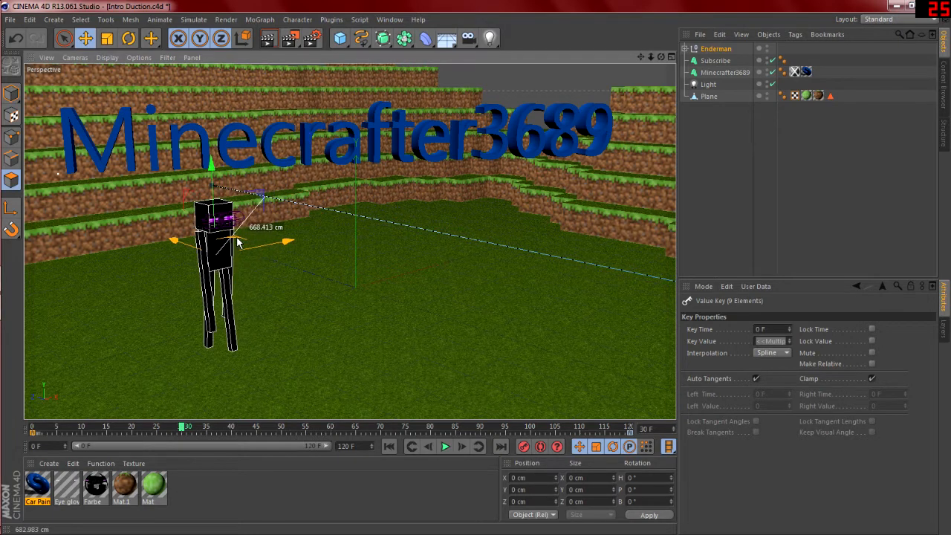
click(524, 445)
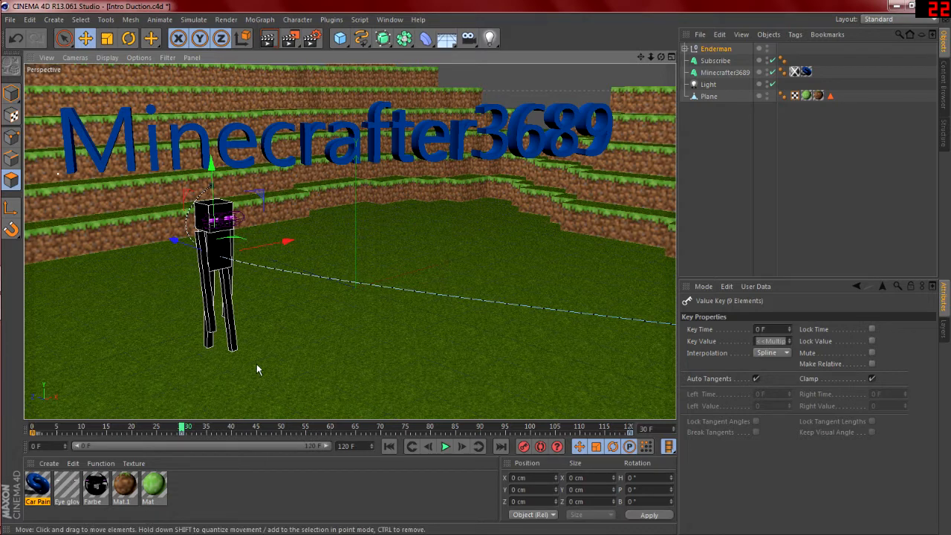
- Play the animation from the start to check the Enderman's new path, and delete its keyframe at frame 30
click(389, 445)
click(446, 446)
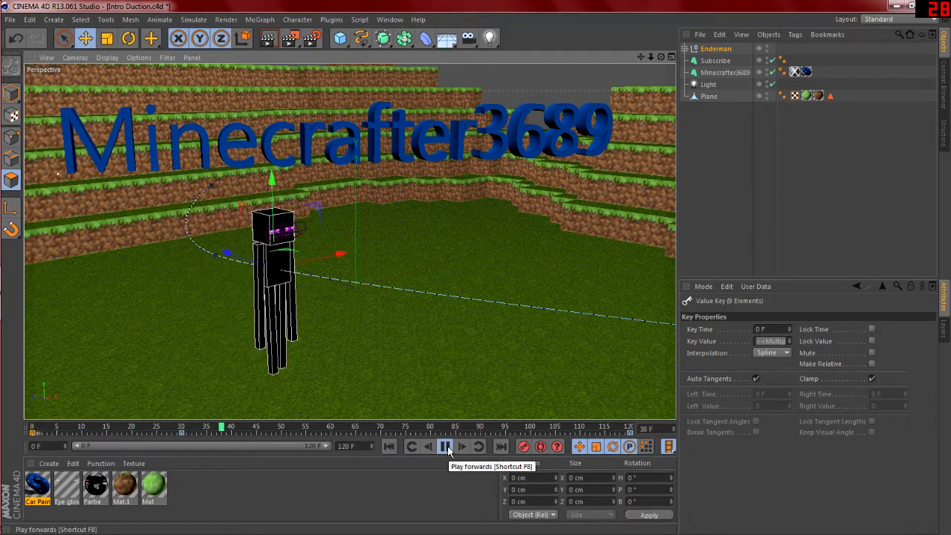
click(390, 445)
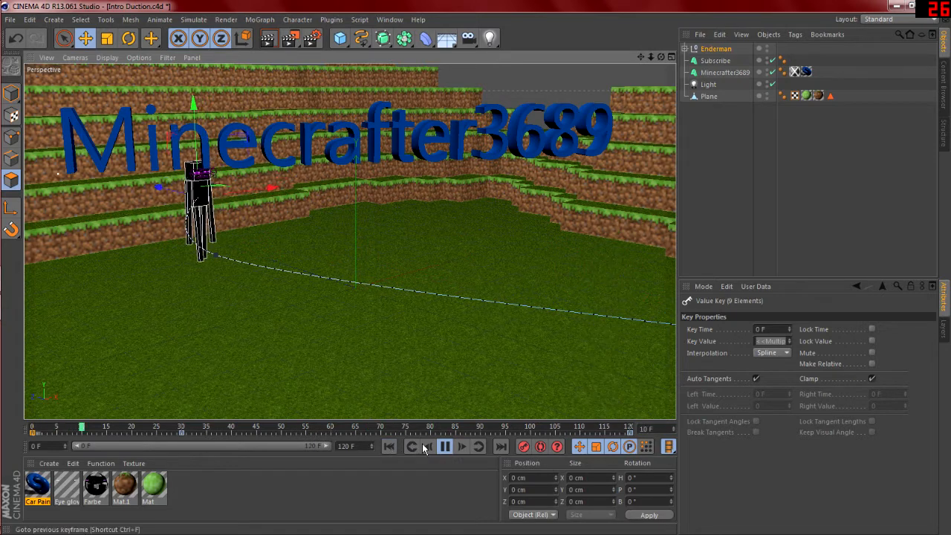
click(445, 445)
click(390, 446)
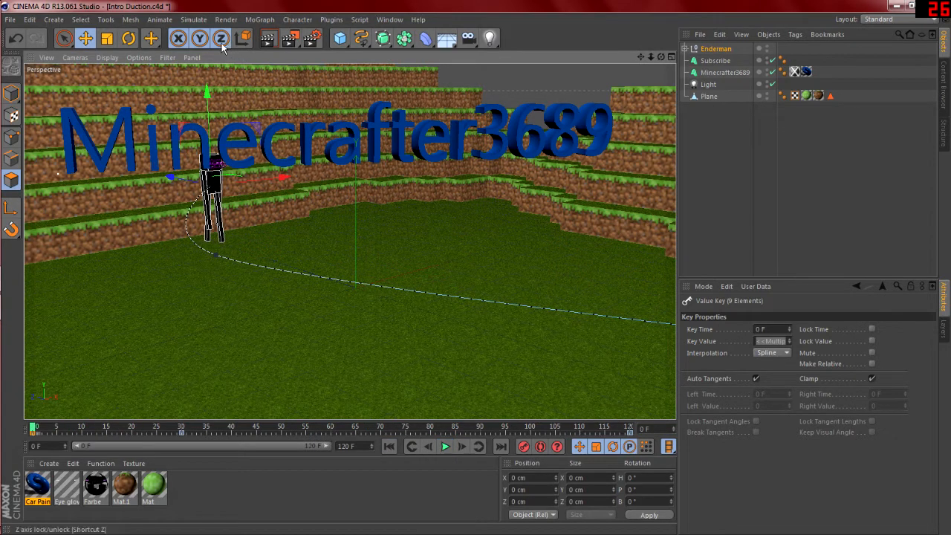
click(182, 433)
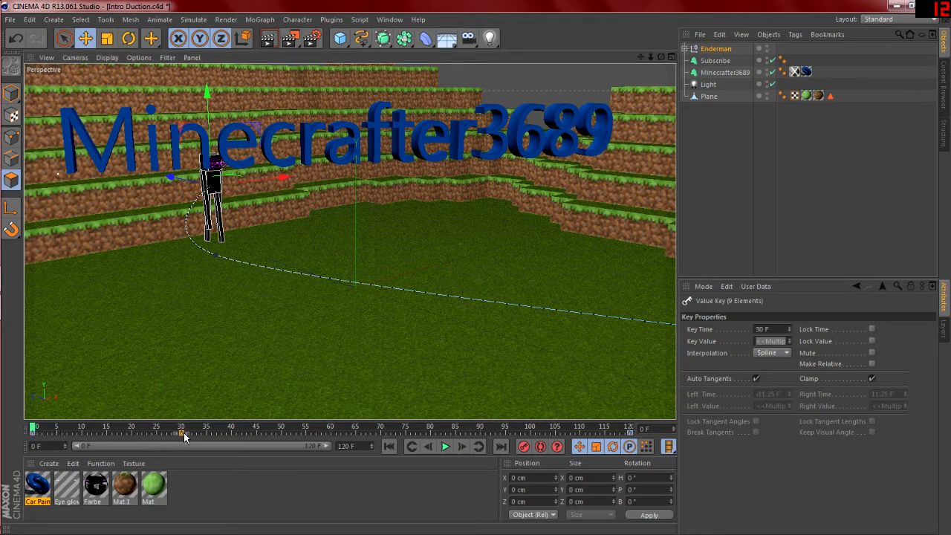
key(Delete)
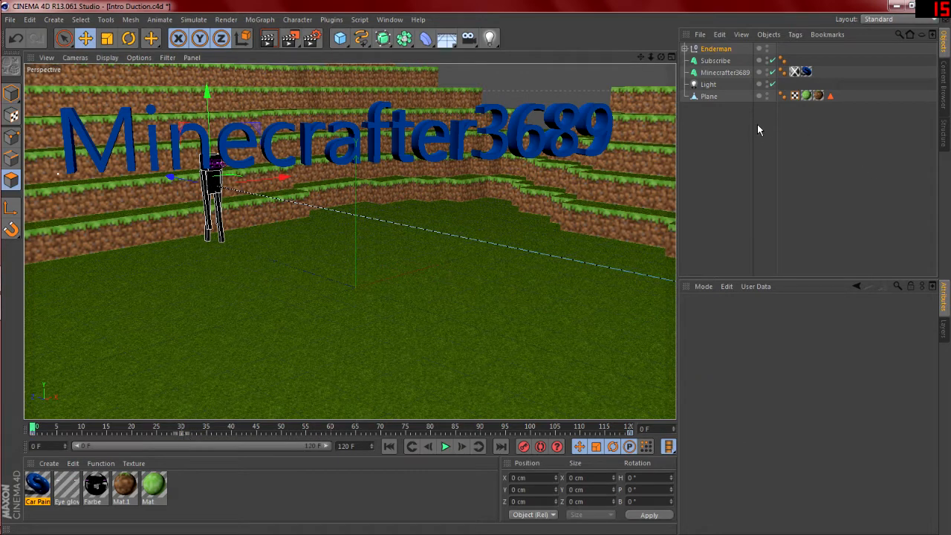
- Select the Subscribe title and go to frame 114 of the animation
click(713, 72)
click(713, 61)
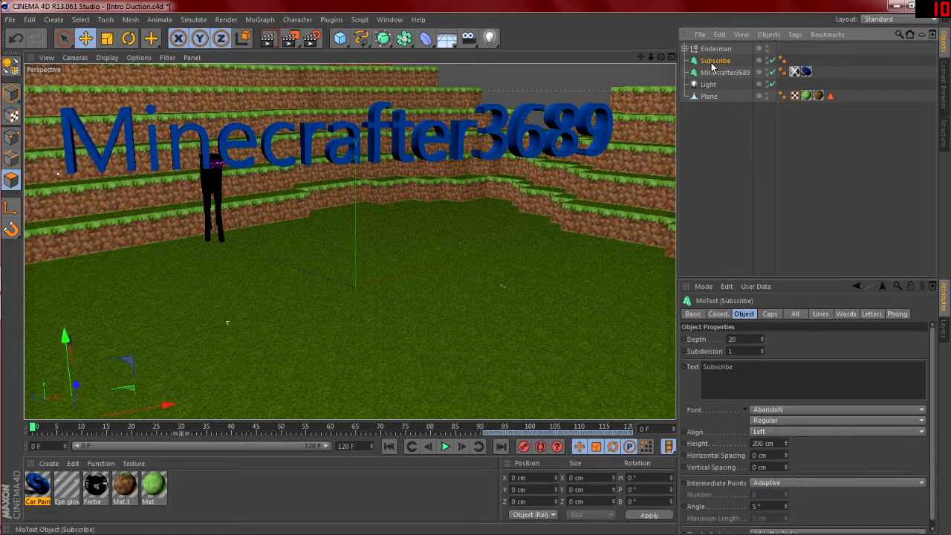
click(600, 428)
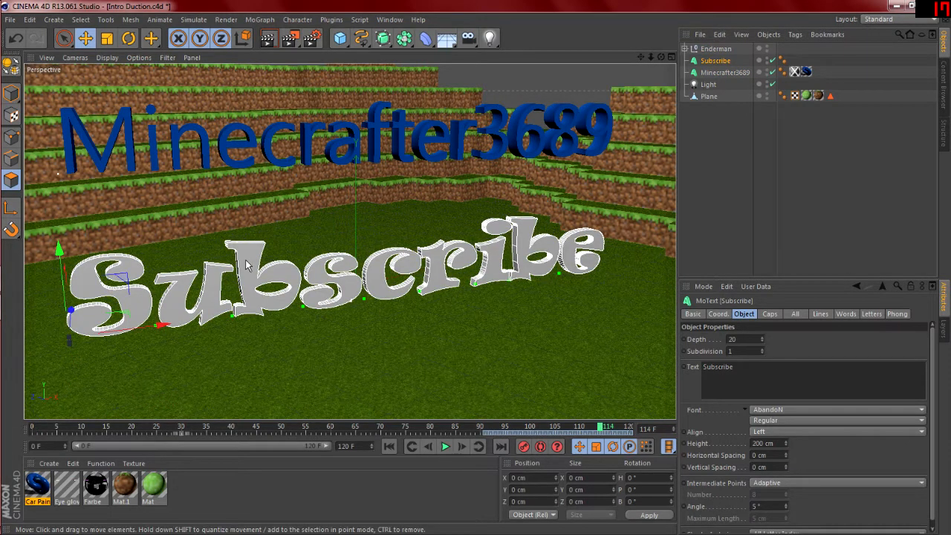
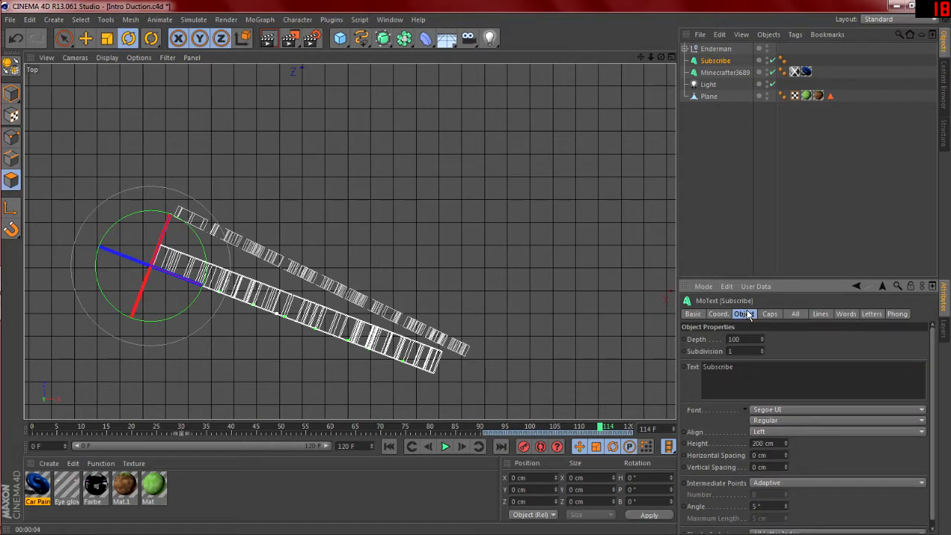
- Try Middle alignment on the Subscribe title, set it back to Left and check the title in the perspective view
click(772, 427)
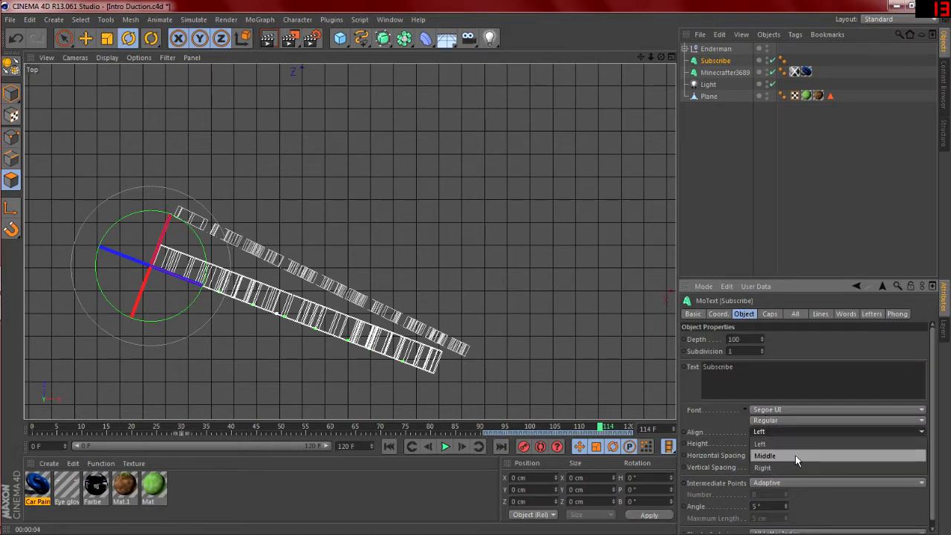
click(795, 456)
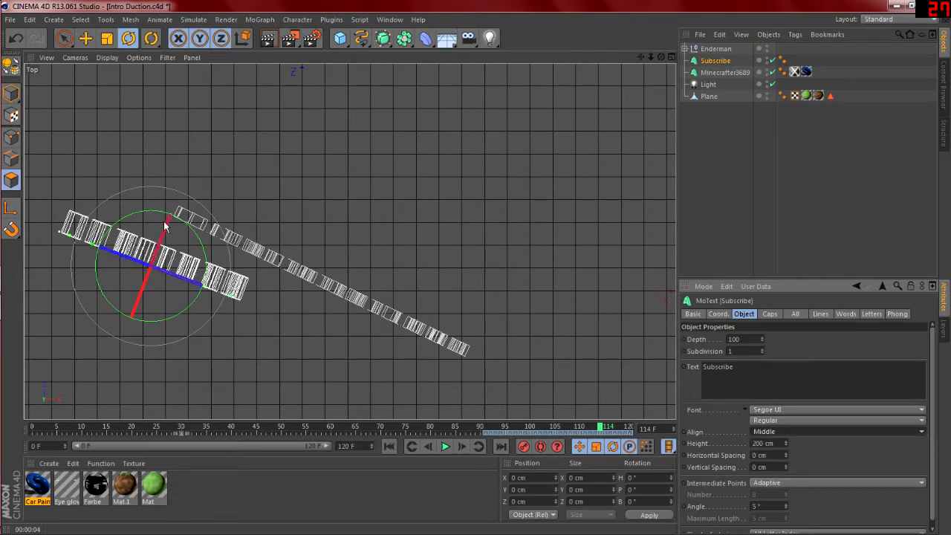
click(801, 430)
click(781, 444)
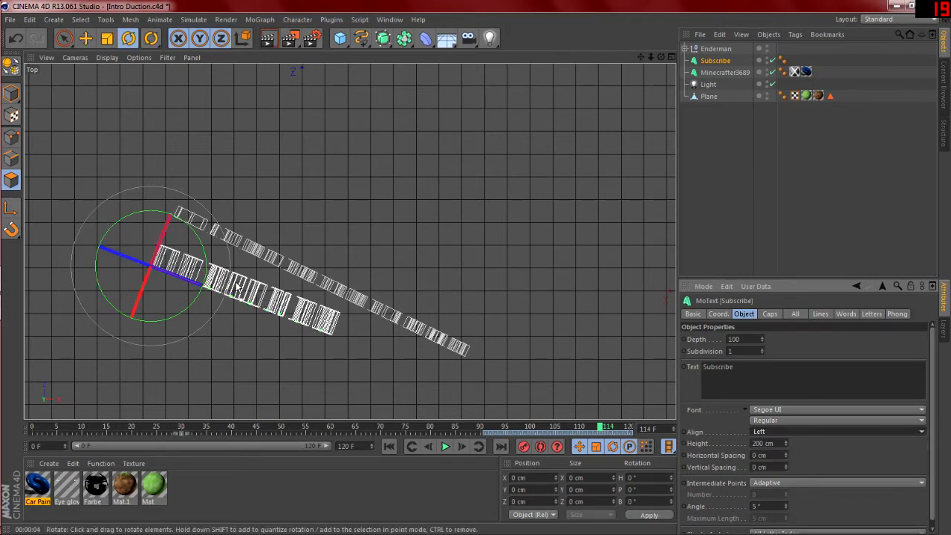
middle_click(285, 282)
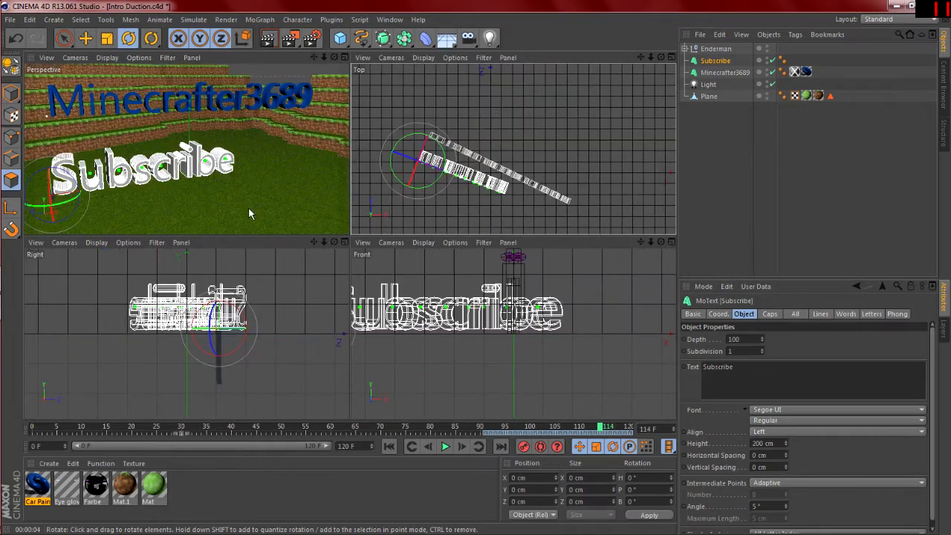
middle_click(242, 186)
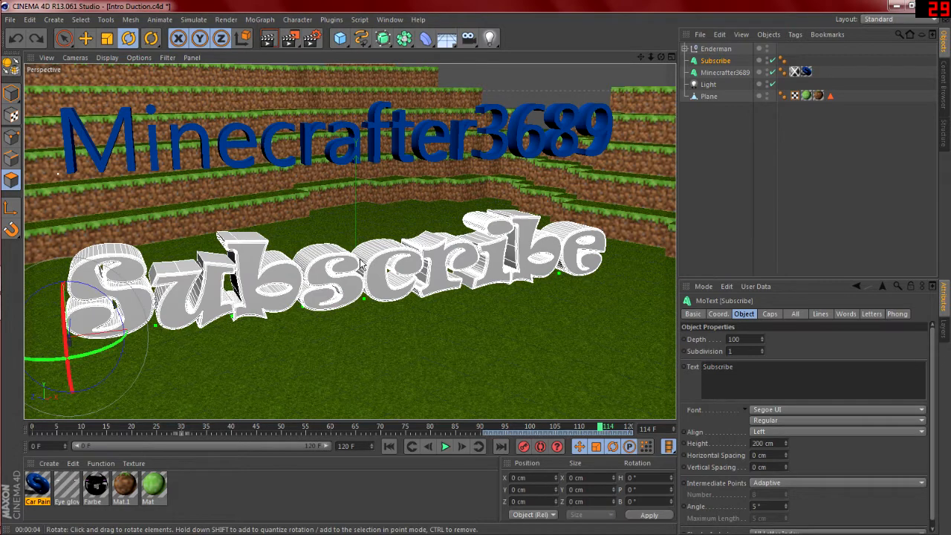
- Rotate the Subscribe title in the top view until it runs parallel to the Minecrafter3689 title, and return to the perspective view
middle_click(447, 243)
middle_click(470, 207)
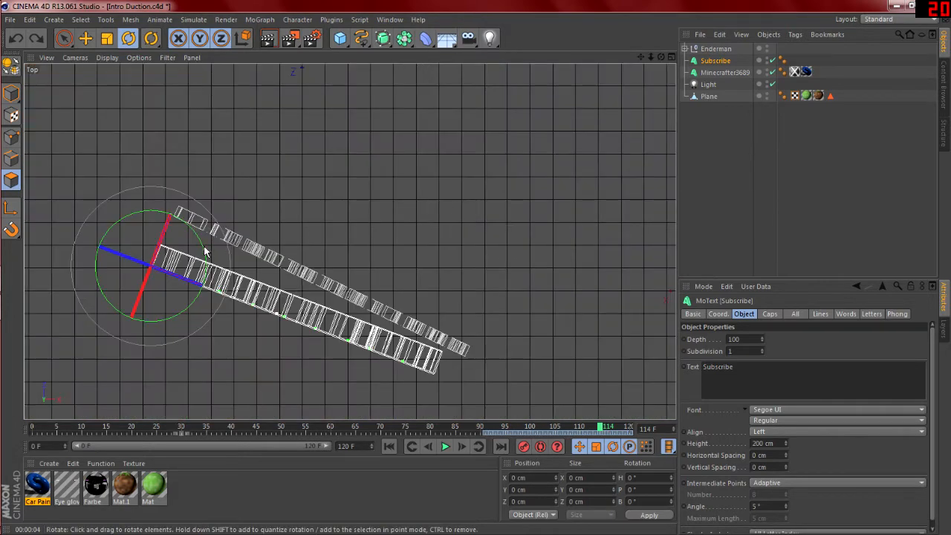
drag(201, 250, 203, 251)
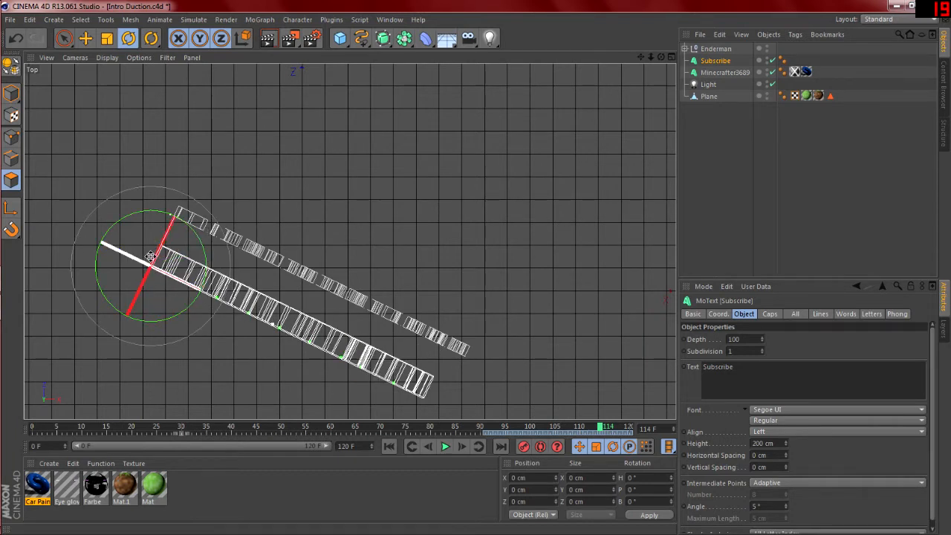
click(86, 38)
middle_click(255, 232)
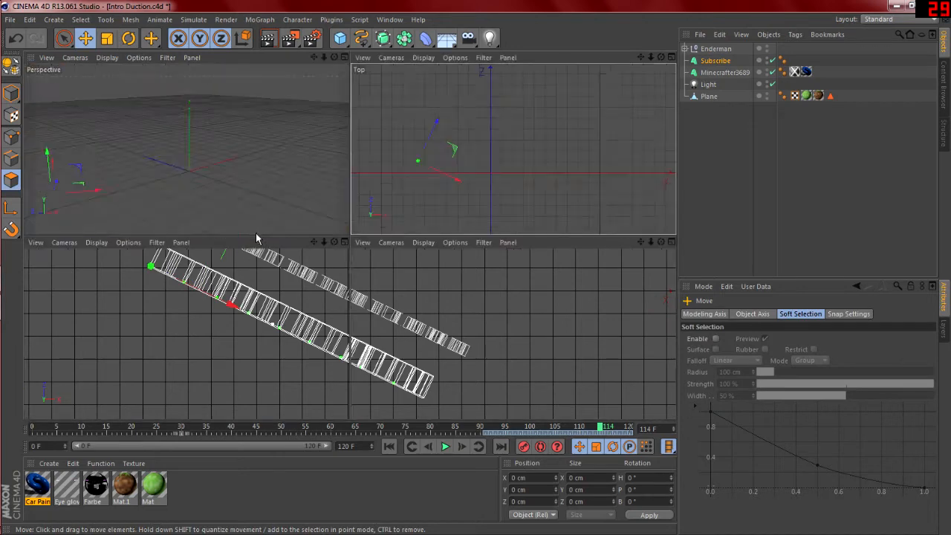
middle_click(216, 179)
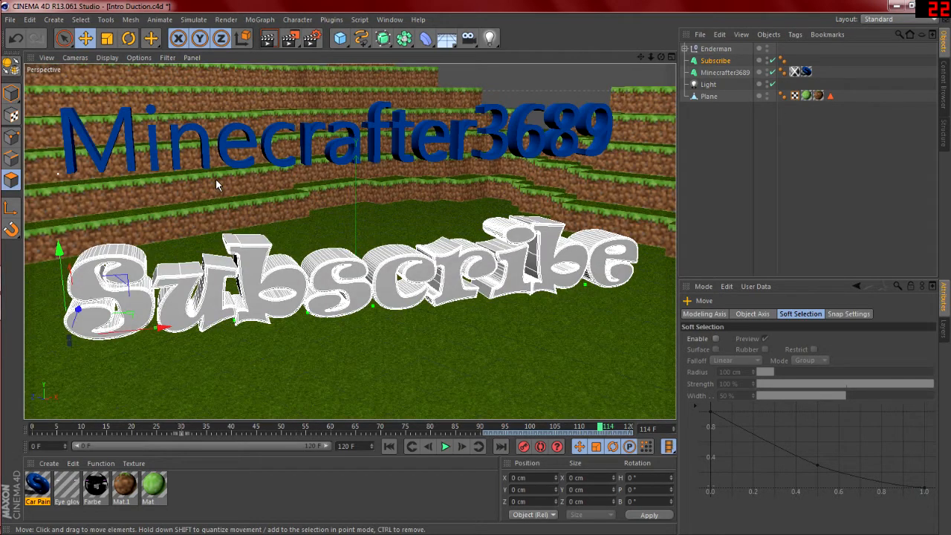
middle_click(216, 179)
middle_click(213, 179)
- Load the Fabric - Velvet Red material preset from the Visualize library's Indoor Surfaces materials
click(247, 488)
click(49, 463)
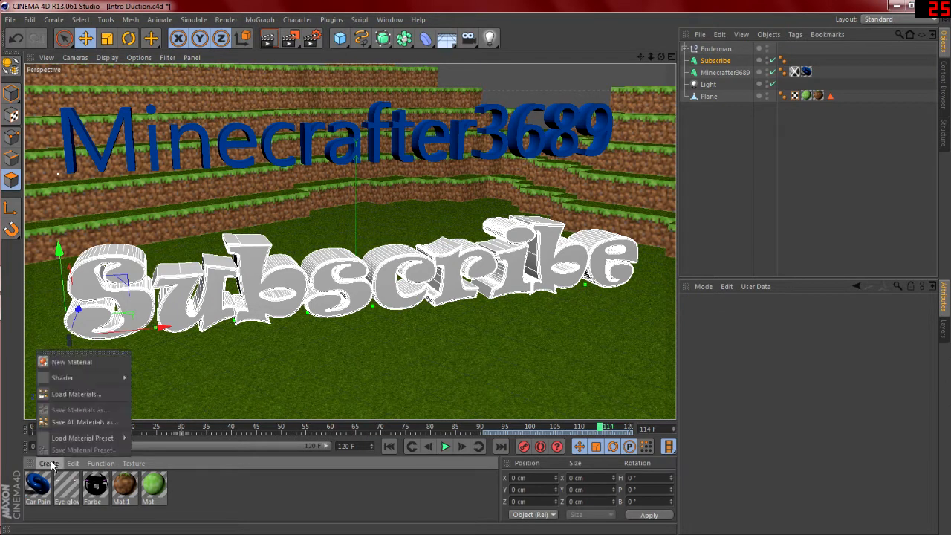
mouse_move(102, 440)
mouse_move(157, 436)
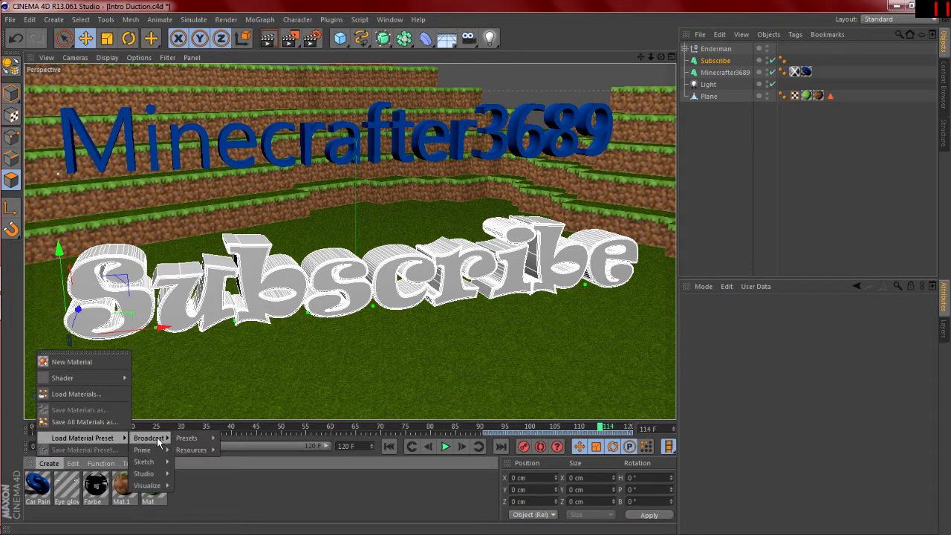
mouse_move(191, 449)
mouse_move(237, 451)
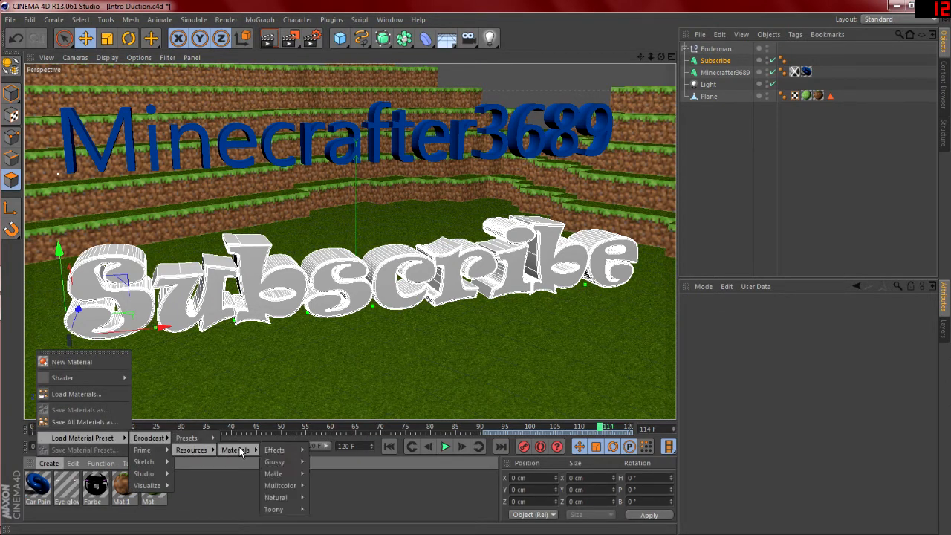
mouse_move(286, 498)
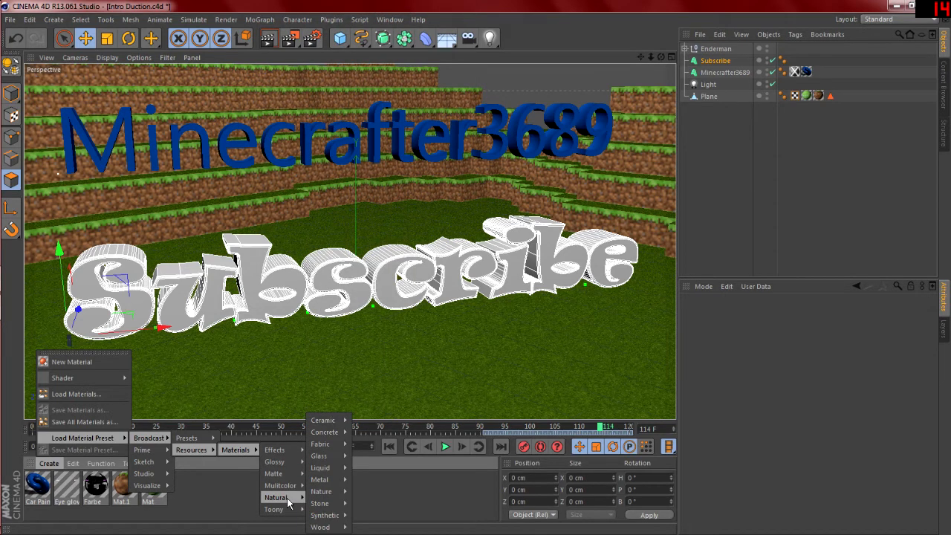
mouse_move(336, 466)
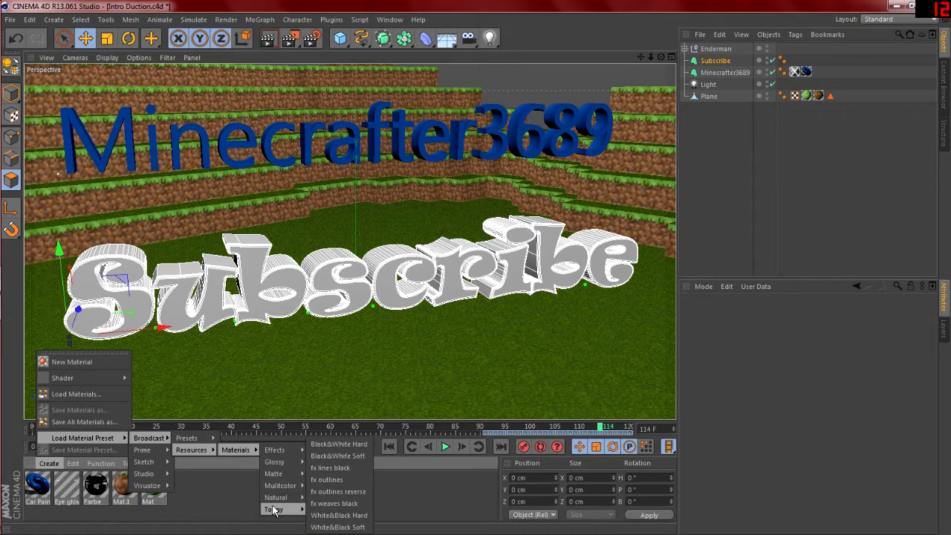
mouse_move(288, 451)
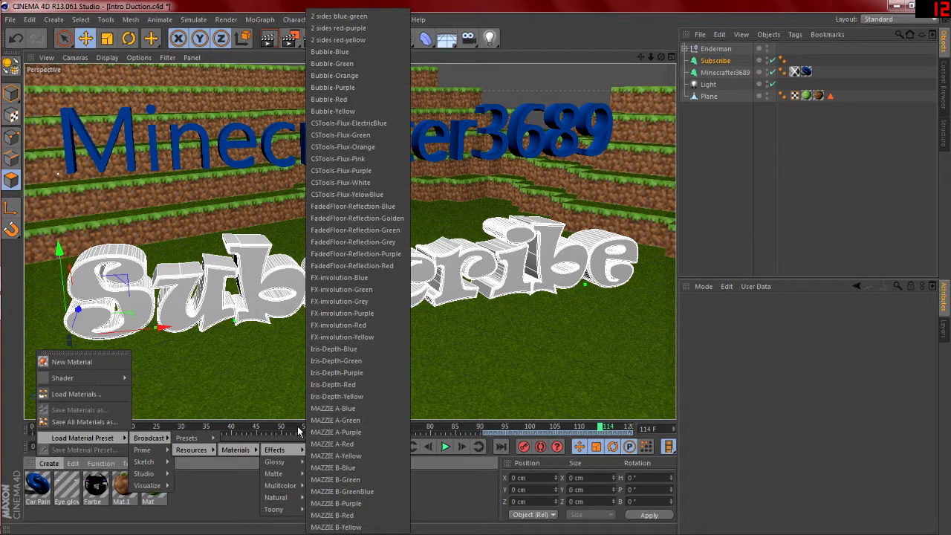
mouse_move(160, 487)
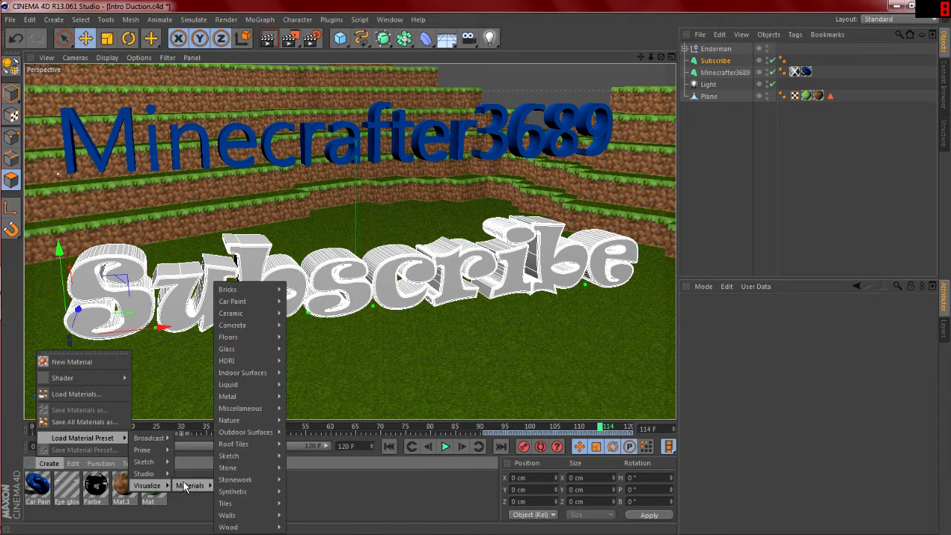
mouse_move(244, 481)
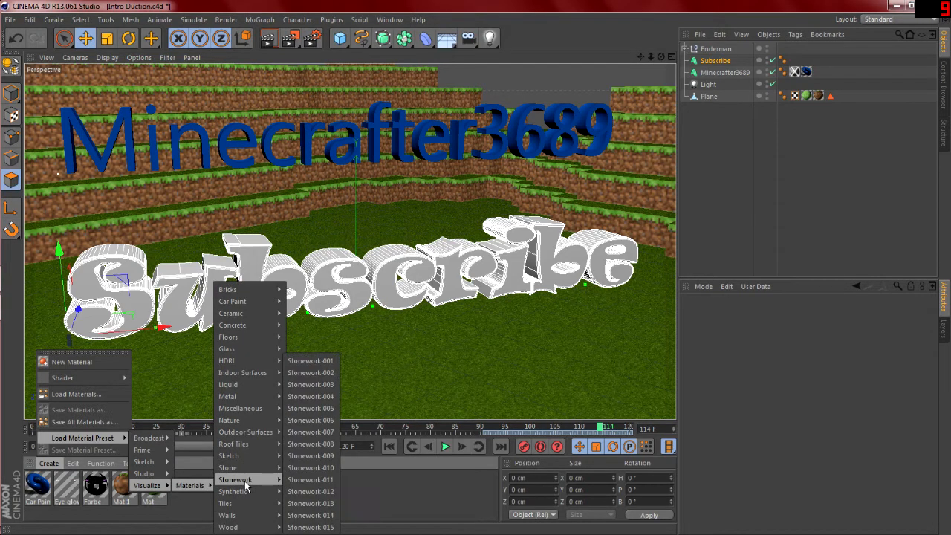
mouse_move(253, 408)
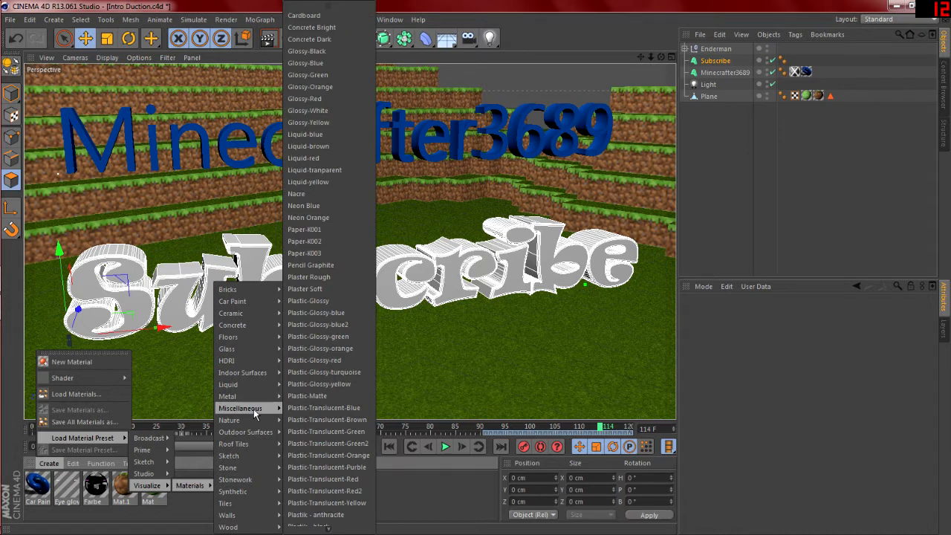
scroll(321, 523, down, 3)
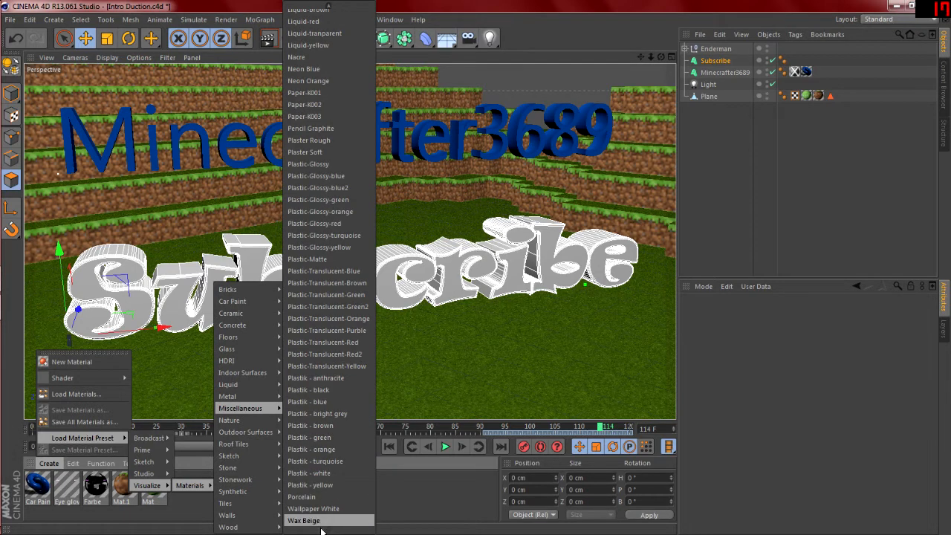
mouse_move(255, 388)
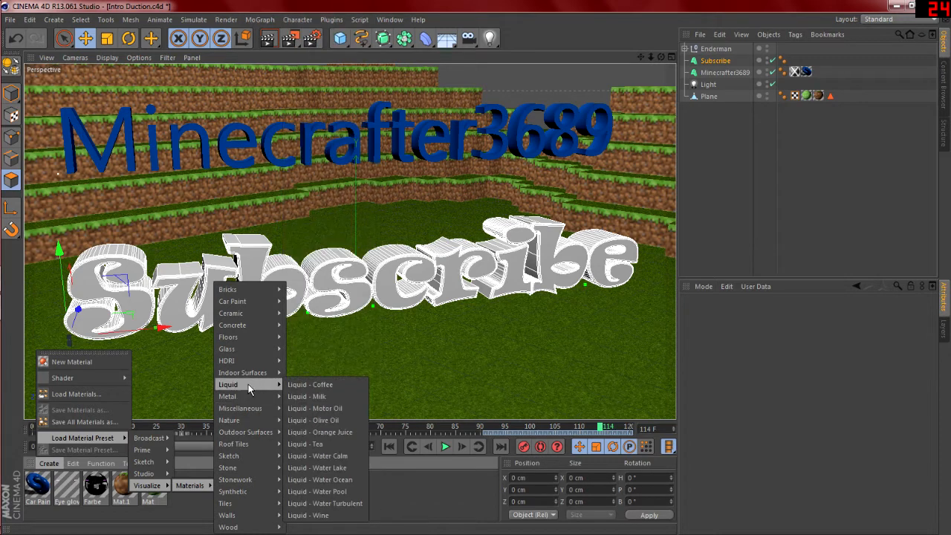
mouse_move(227, 399)
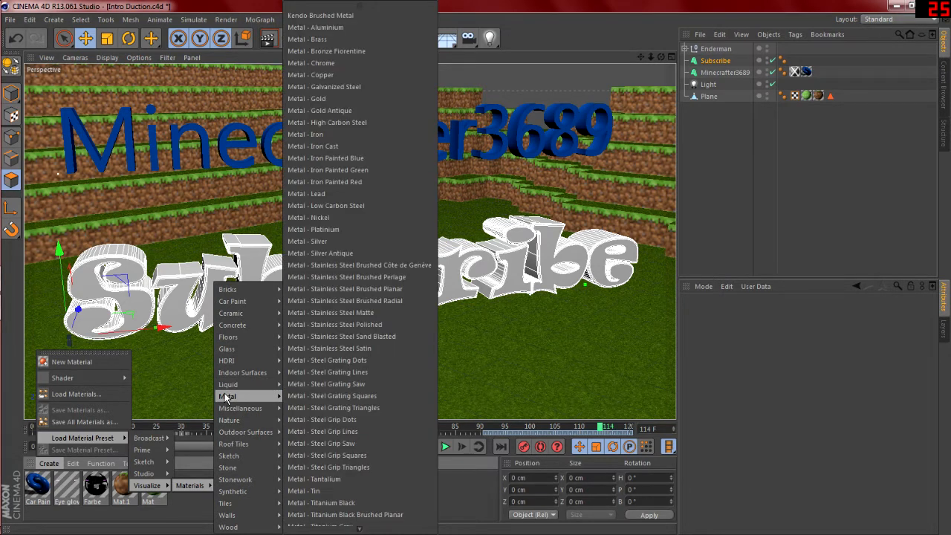
mouse_move(263, 372)
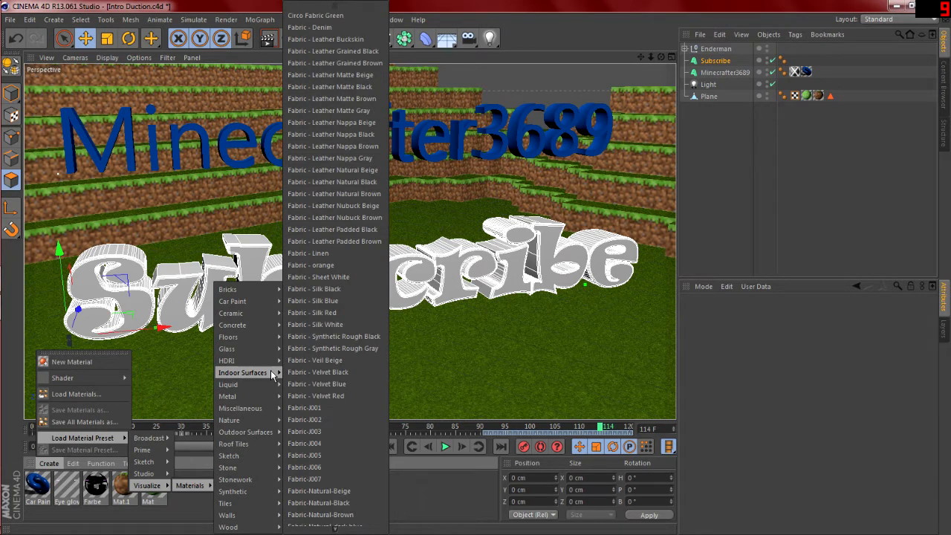
click(335, 394)
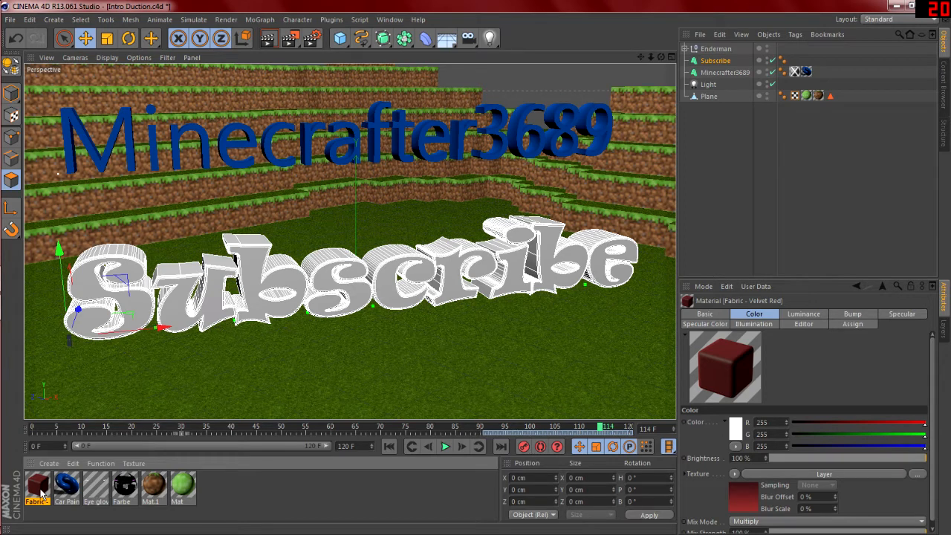
- Try the Fabric - Velvet Red material on the Subscribe title, render the view, and delete the material
drag(43, 490, 136, 315)
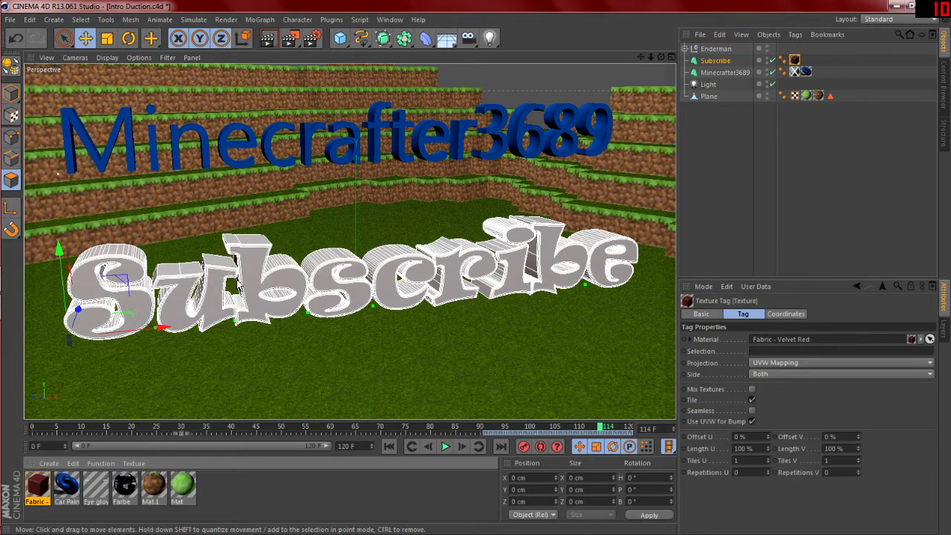
click(269, 38)
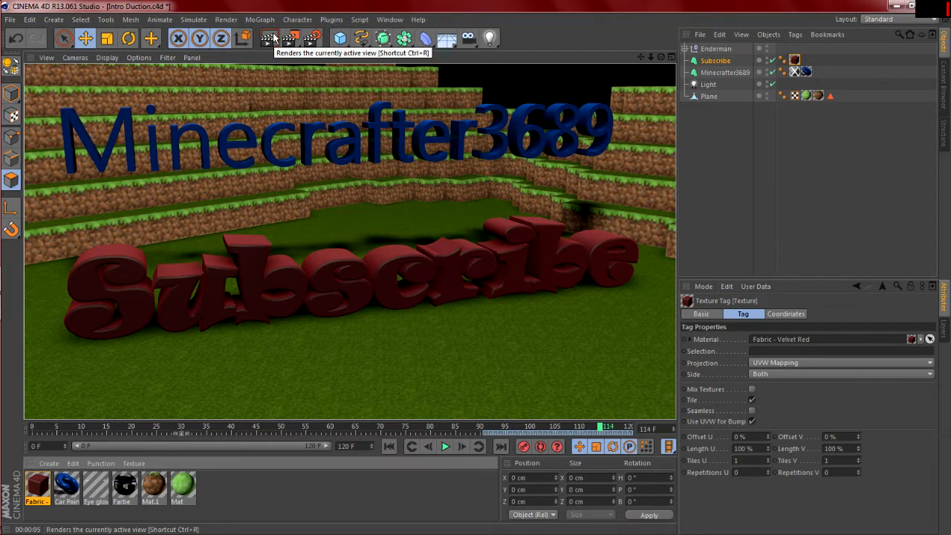
click(41, 487)
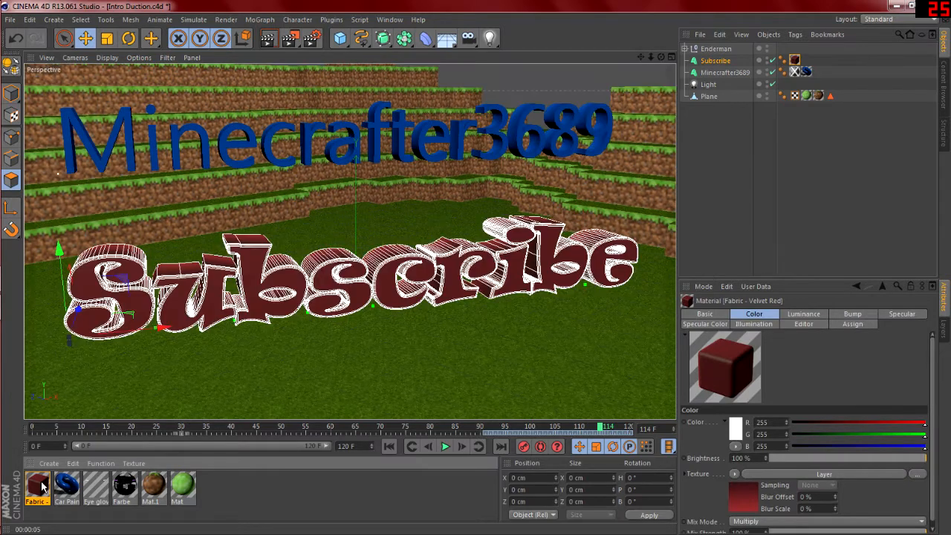
key(Delete)
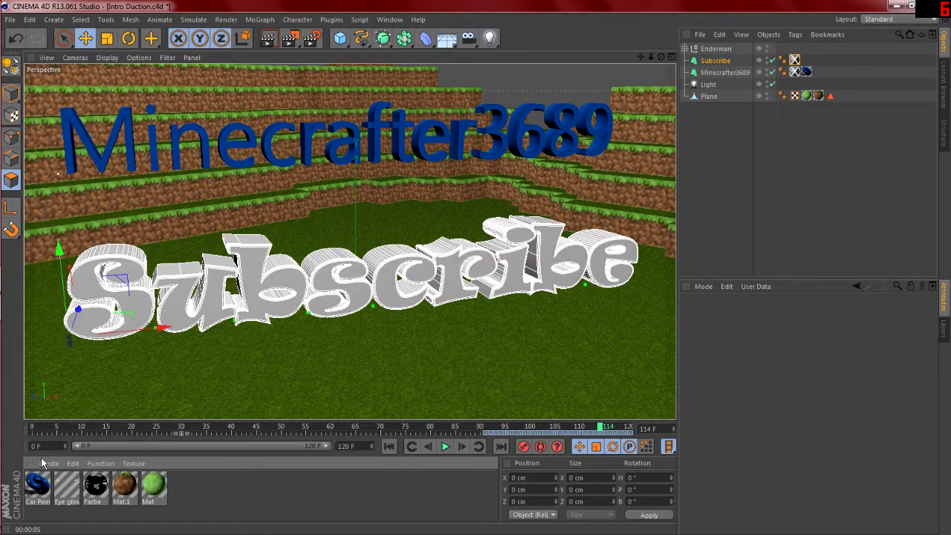
- Load the Fabric - Denim preset from the Visualize Indoor Surfaces materials, apply it to the Subscribe title and render the view
click(49, 464)
mouse_move(89, 438)
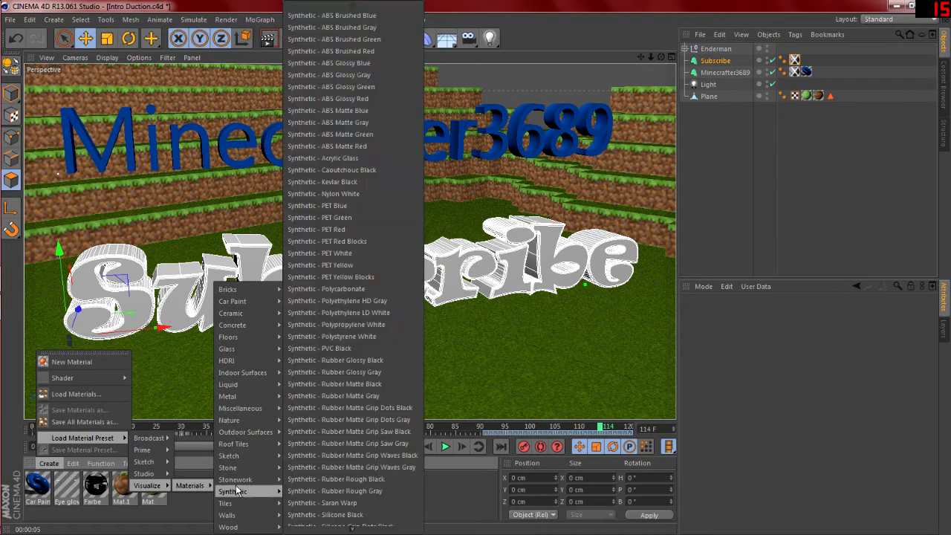
mouse_move(268, 384)
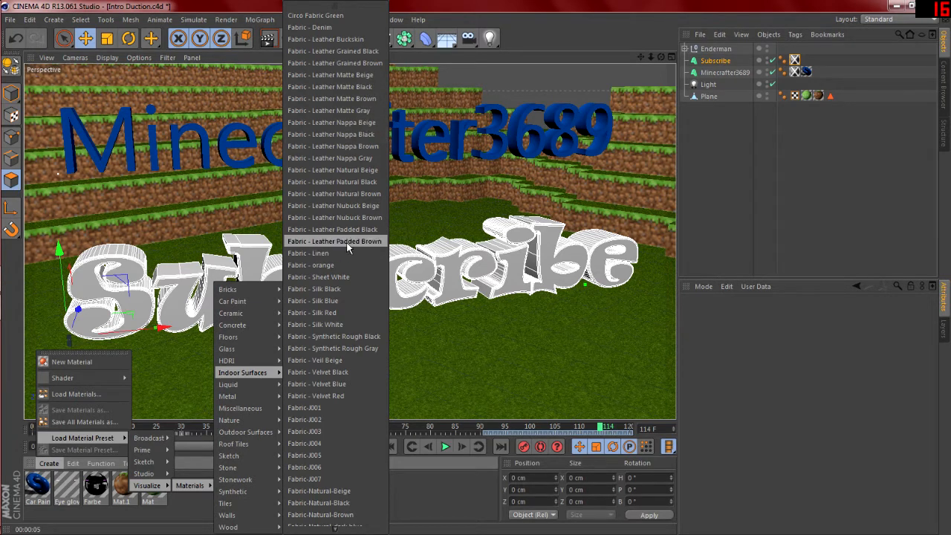
click(335, 27)
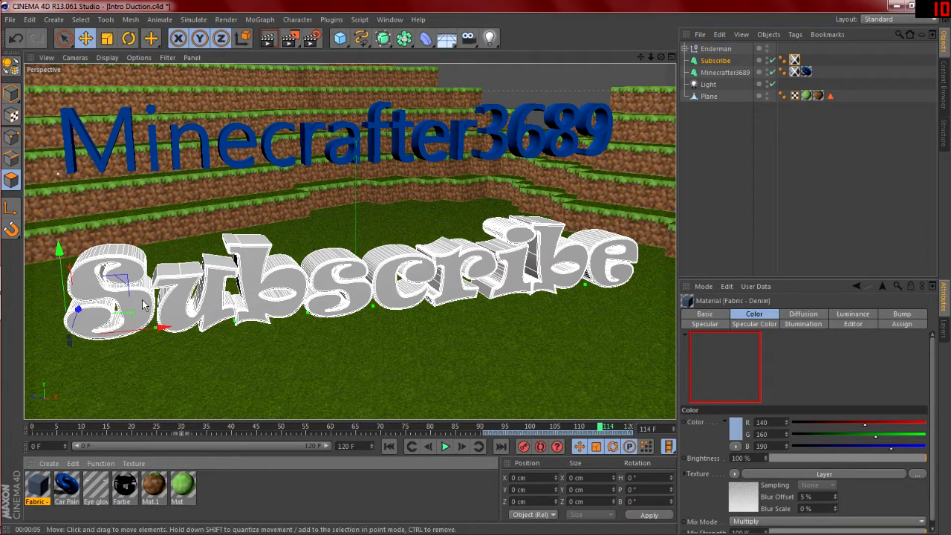
drag(41, 496, 137, 305)
key(ctrl+r)
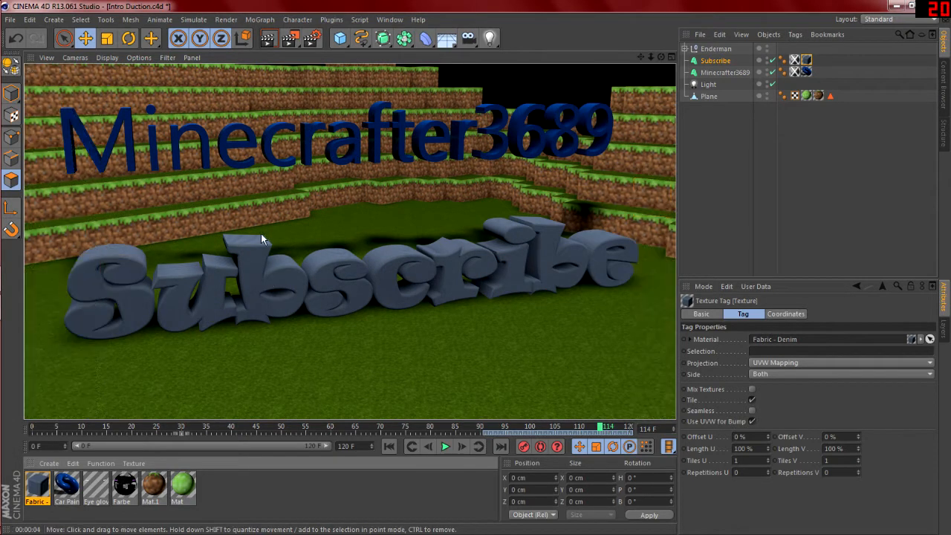
- Delete the leftover empty texture tags from the Subscribe and Minecrafter3689 titles
click(794, 61)
key(Delete)
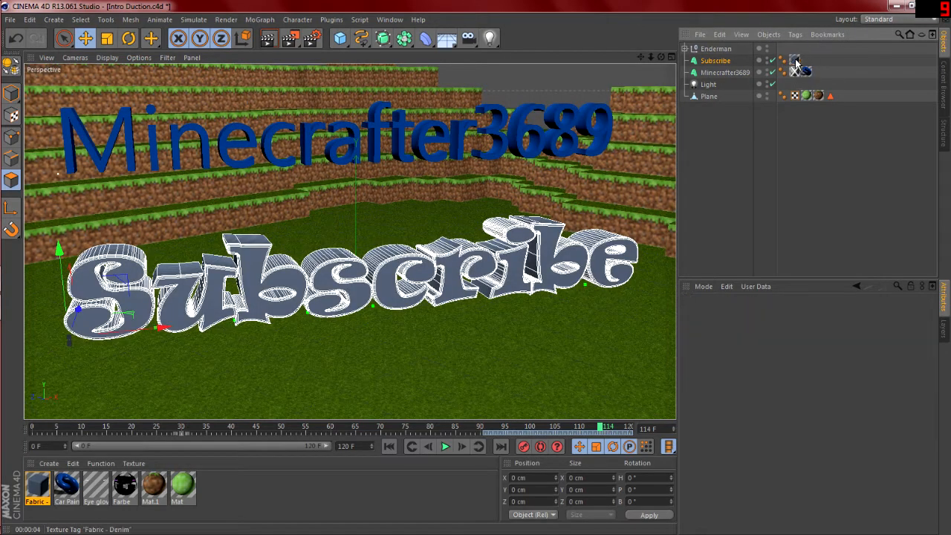
click(796, 73)
key(Delete)
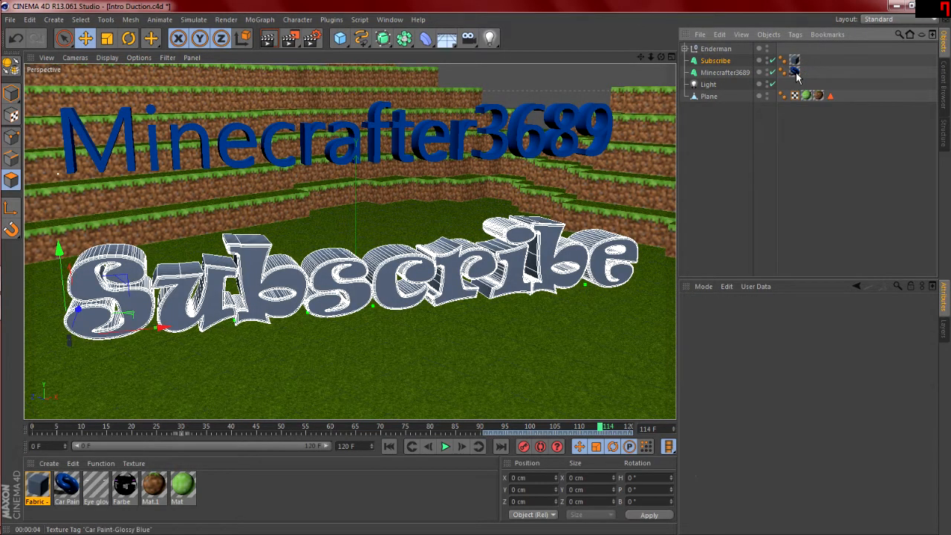
- Set the projection of the Subscribe title's Denim texture tag to Cubic and render the view
click(794, 60)
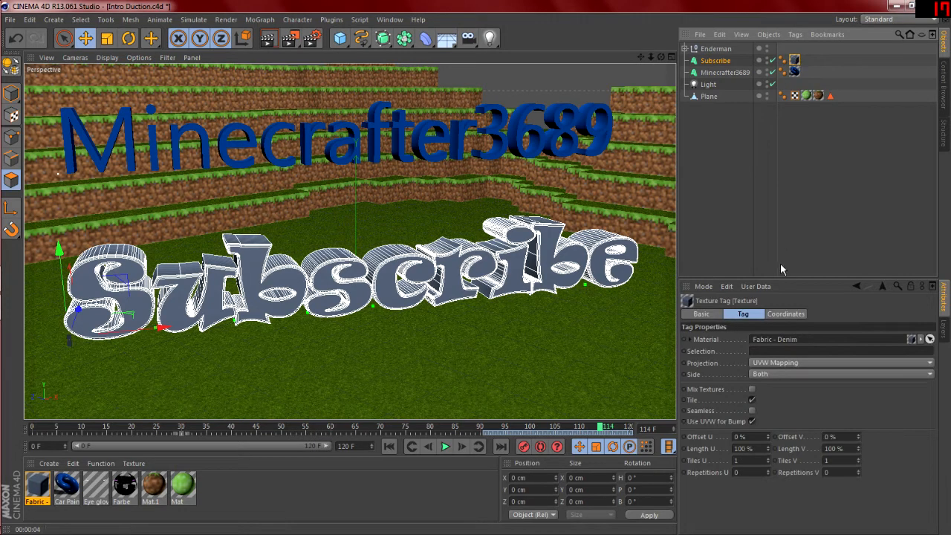
click(798, 363)
click(781, 407)
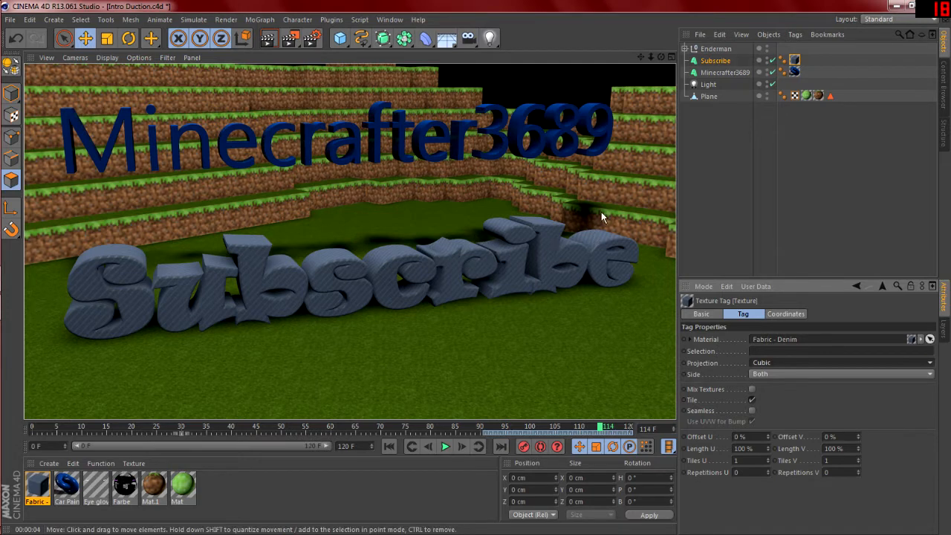
- Go to frame 91 in the four-view layout and inspect the Subscribe title's keyframes between frames 92 and 119
click(389, 445)
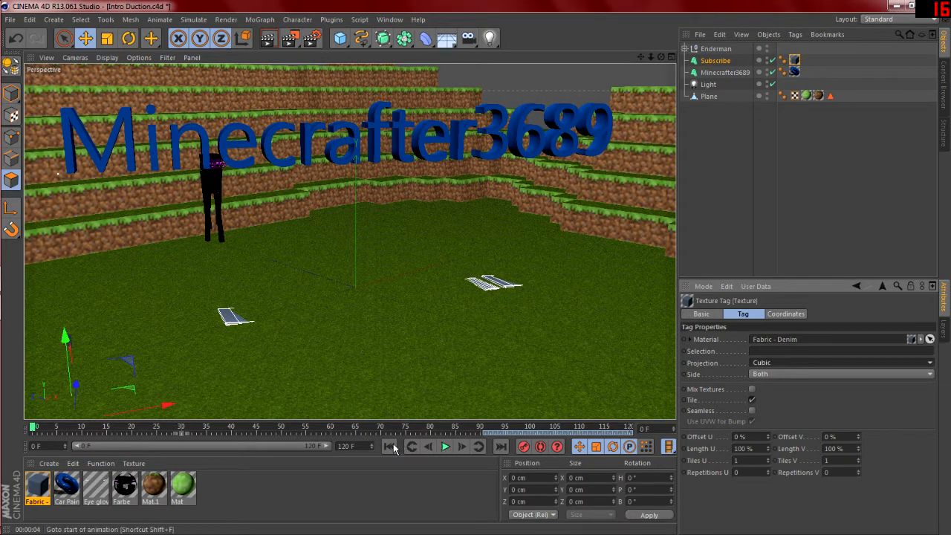
middle_click(421, 301)
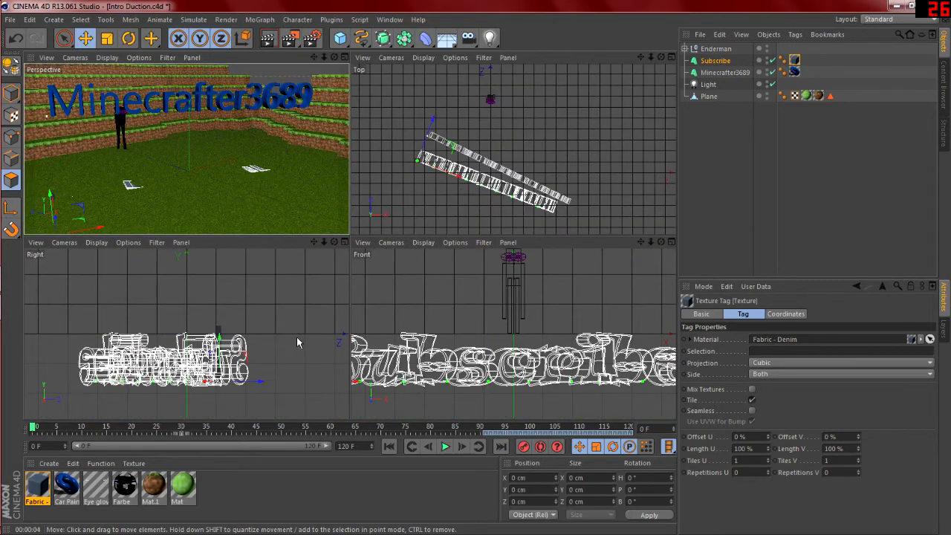
click(482, 428)
click(486, 427)
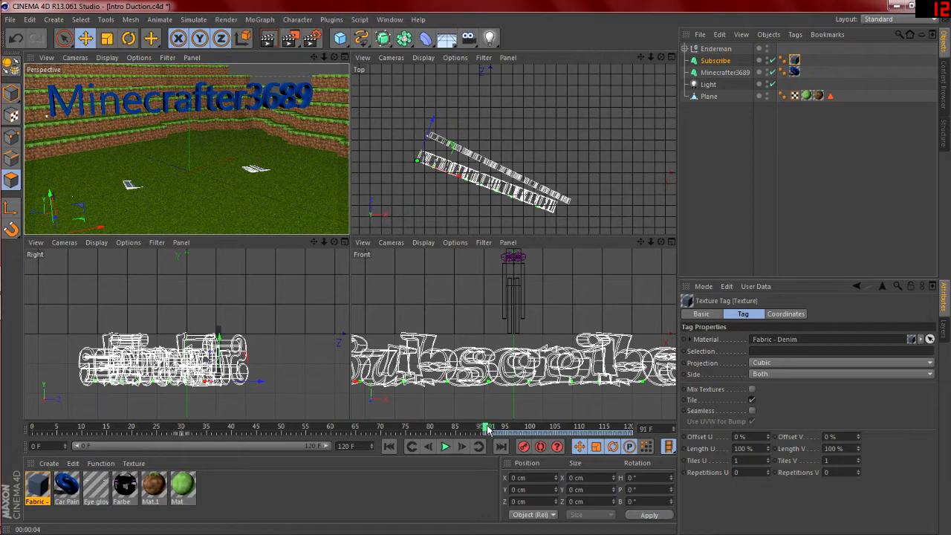
click(493, 436)
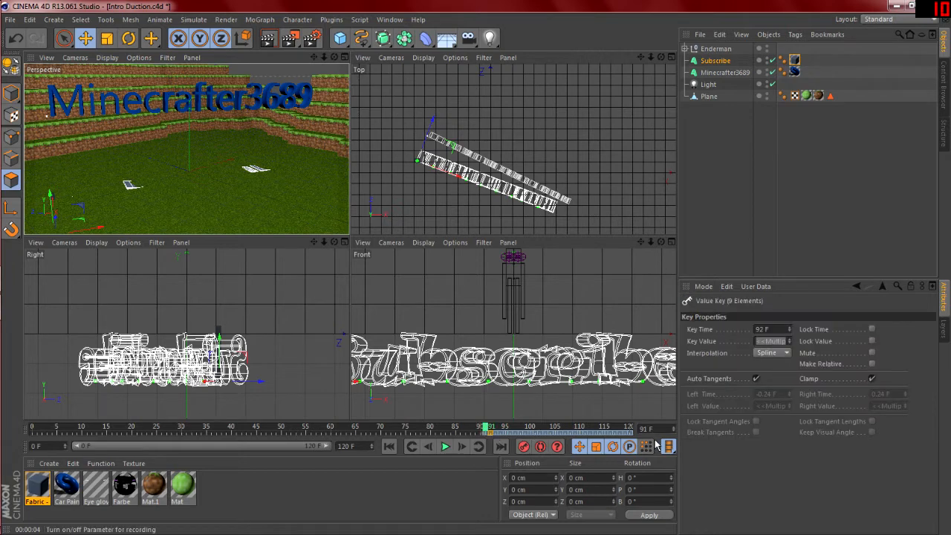
click(626, 435)
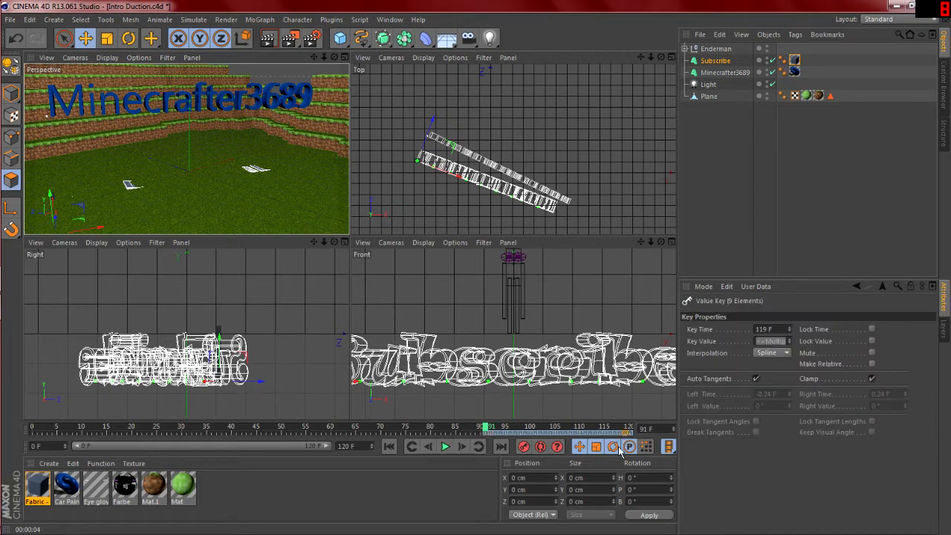
click(494, 436)
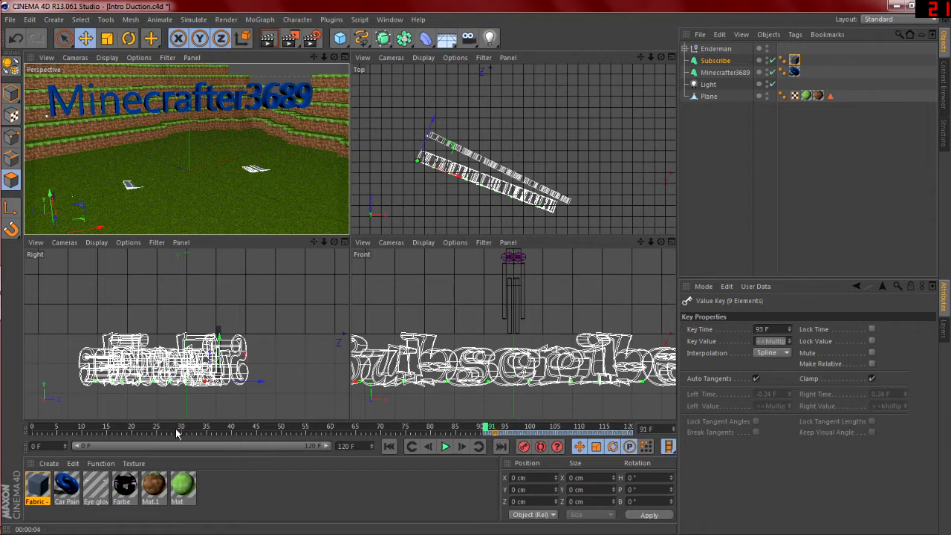
- Narrow the timeline to frames 72–120 and delete the Subscribe title's keyframes between frames 91 and 119
drag(79, 445, 220, 455)
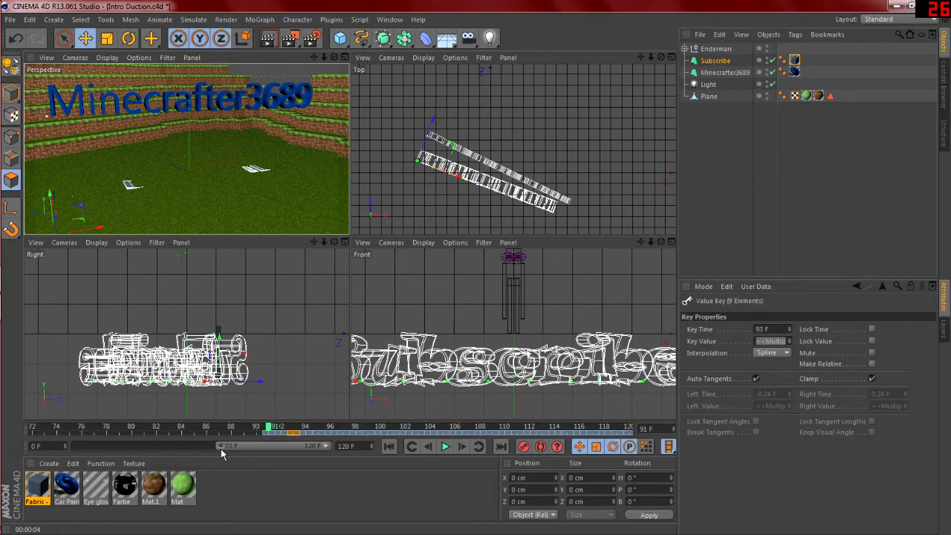
click(282, 433)
drag(280, 434, 622, 434)
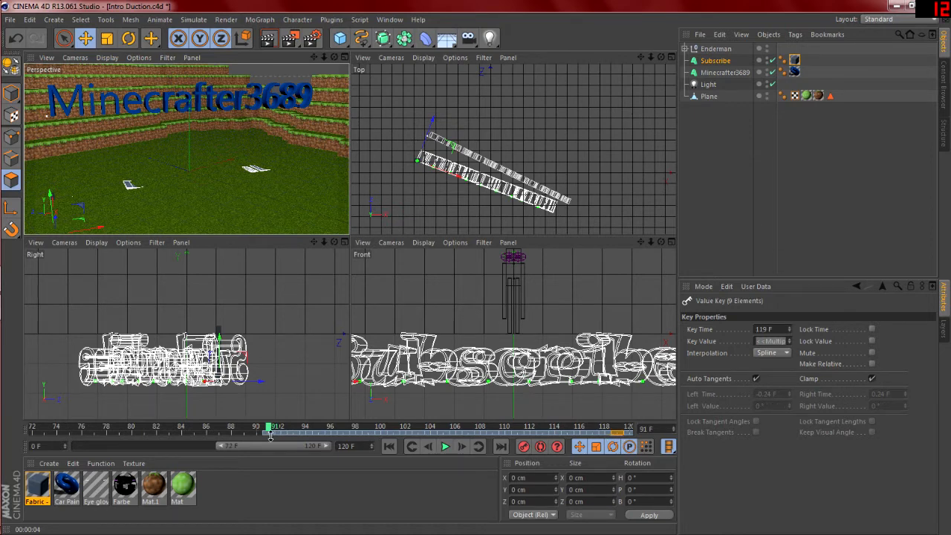
key(ctrl+z)
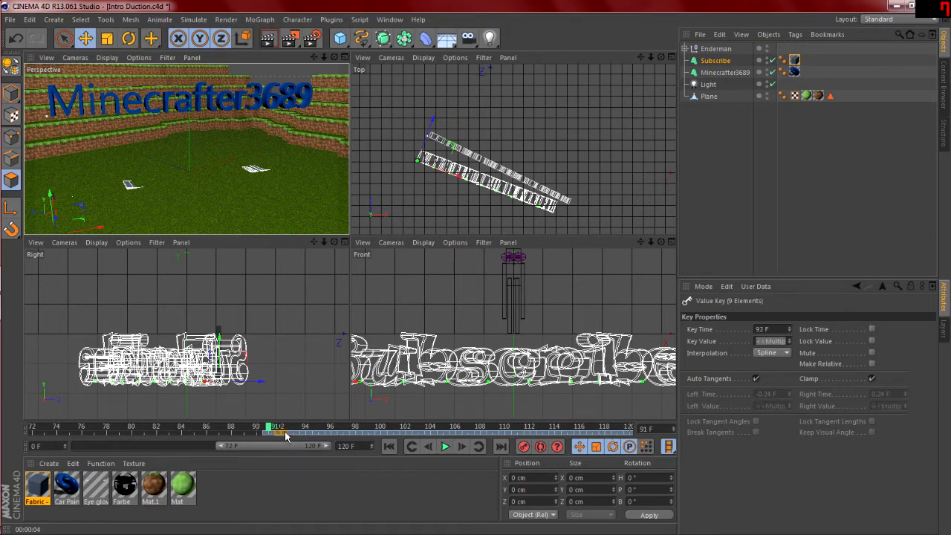
click(294, 436)
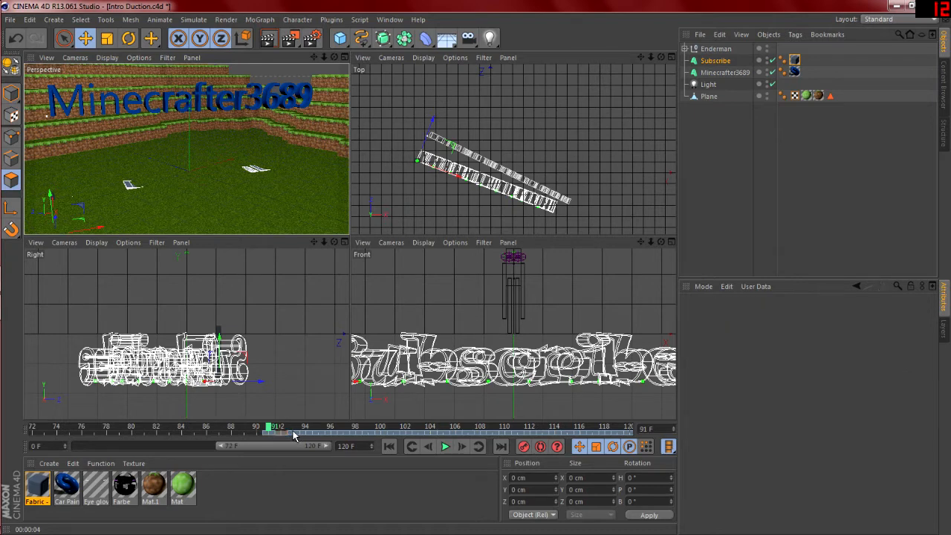
click(298, 435)
key(Delete)
click(313, 436)
key(Delete)
click(327, 435)
key(Delete)
click(339, 435)
key(Delete)
click(351, 435)
key(Delete)
click(364, 436)
key(Delete)
click(375, 435)
key(Delete)
click(390, 435)
key(Delete)
click(411, 435)
key(Delete)
click(422, 436)
key(Delete)
click(436, 435)
key(Delete)
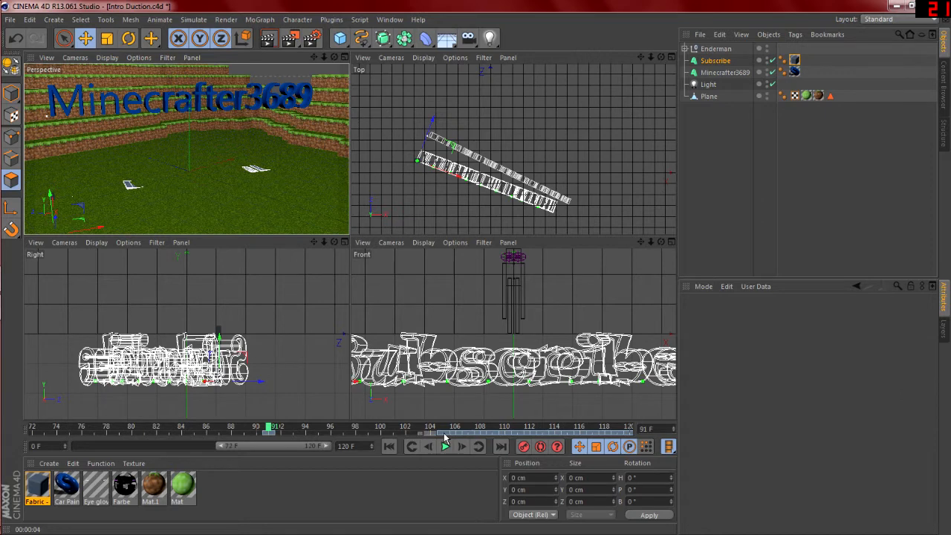
click(444, 435)
key(Delete)
click(458, 435)
key(Delete)
click(471, 435)
key(Delete)
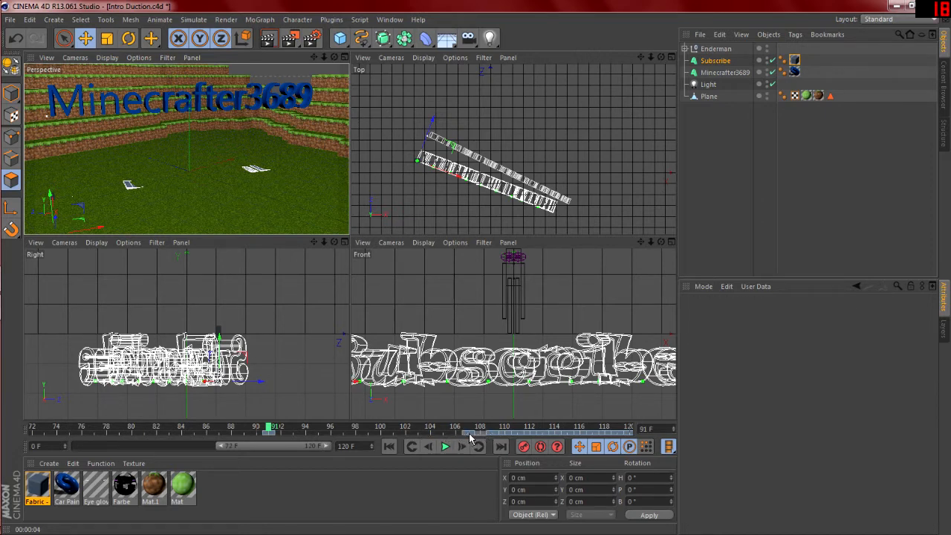
click(467, 433)
click(467, 435)
key(Delete)
drag(522, 436, 626, 437)
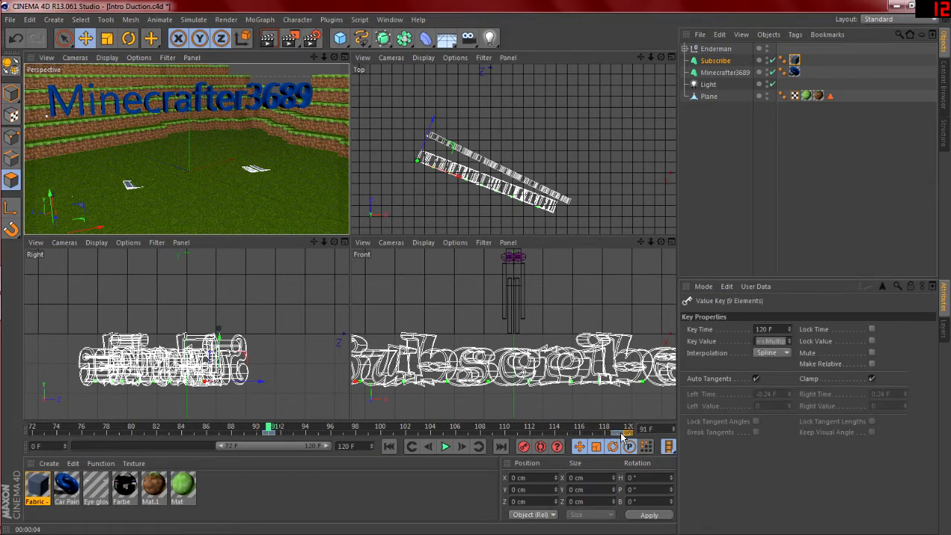
click(598, 435)
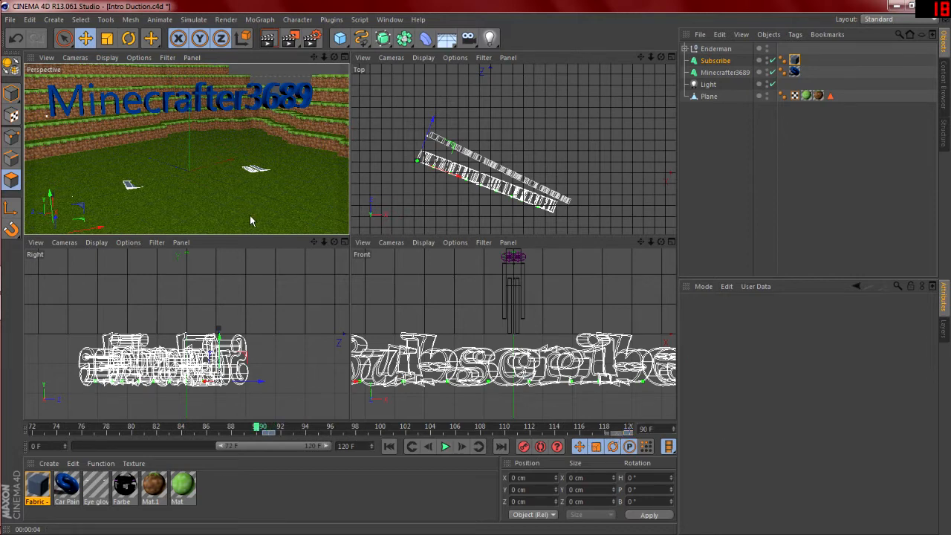
- Restore the timeline range to frames 0–120 and play the animation from the start in the perspective view
middle_click(259, 171)
click(445, 446)
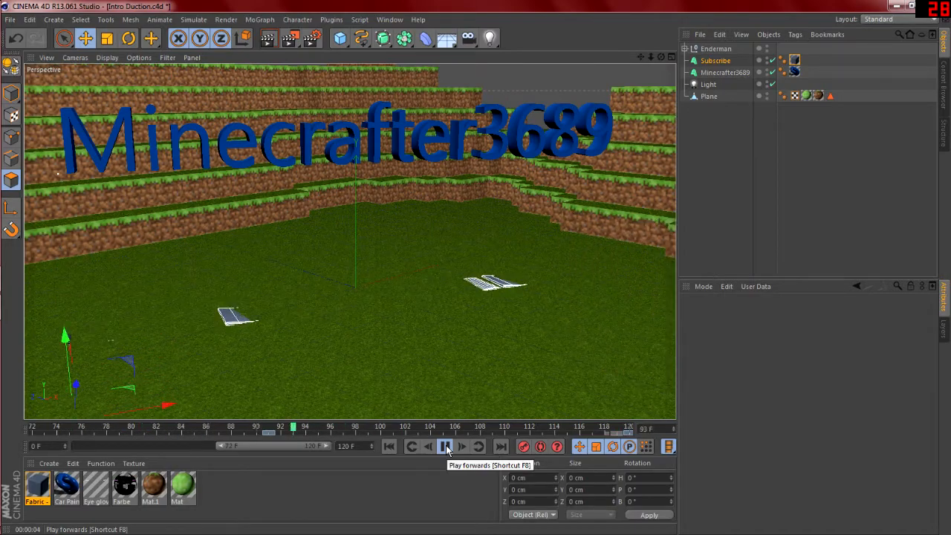
click(388, 447)
drag(220, 446, 75, 446)
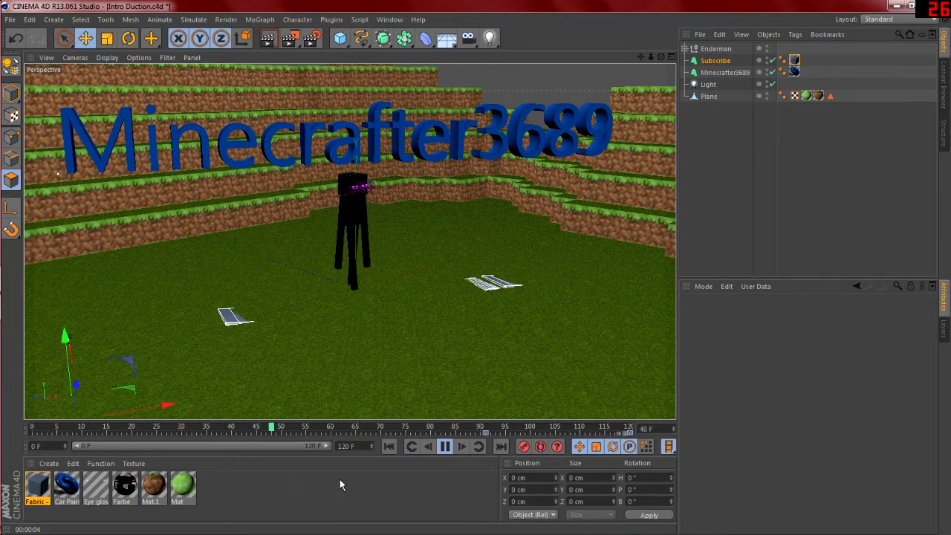
click(444, 445)
- Lower the Subscribe title slightly in the right view at frame 91 until it is fully beneath the grass
click(484, 425)
middle_click(424, 309)
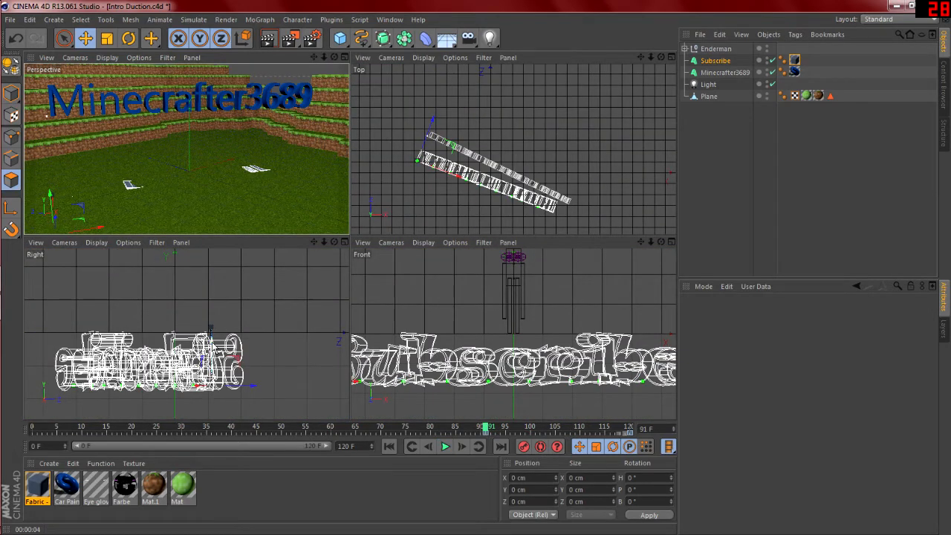
drag(212, 347, 212, 352)
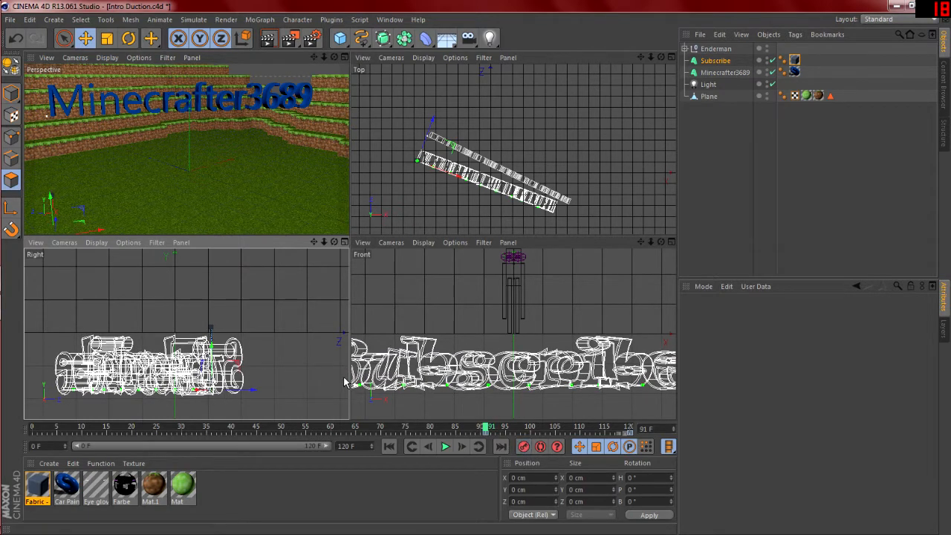
middle_click(300, 164)
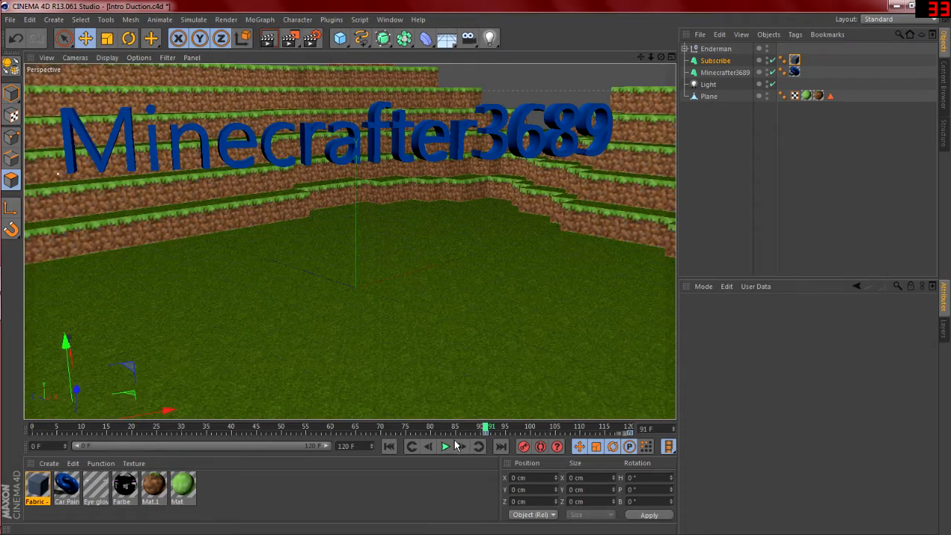
- Play the animation to check the Subscribe title's rise, replay it from the start and stop at frame 48
click(442, 447)
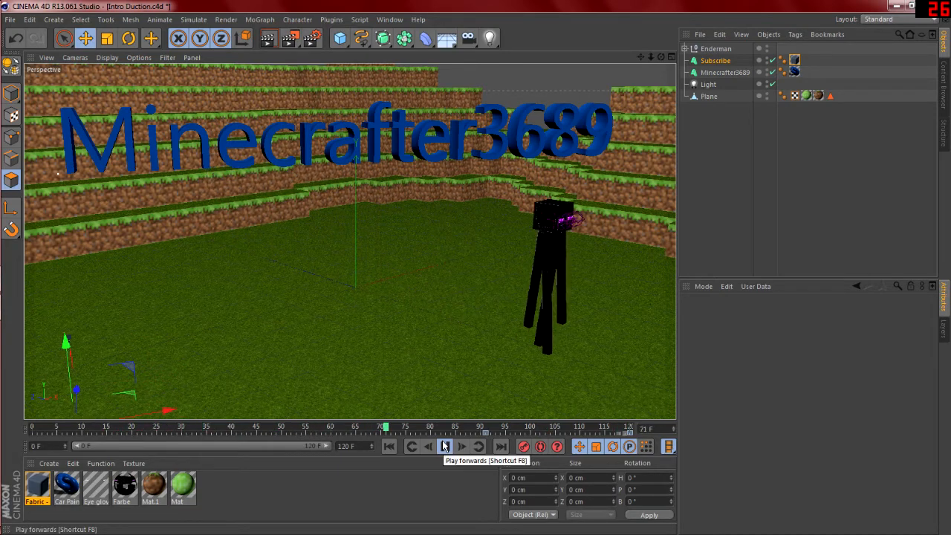
click(444, 446)
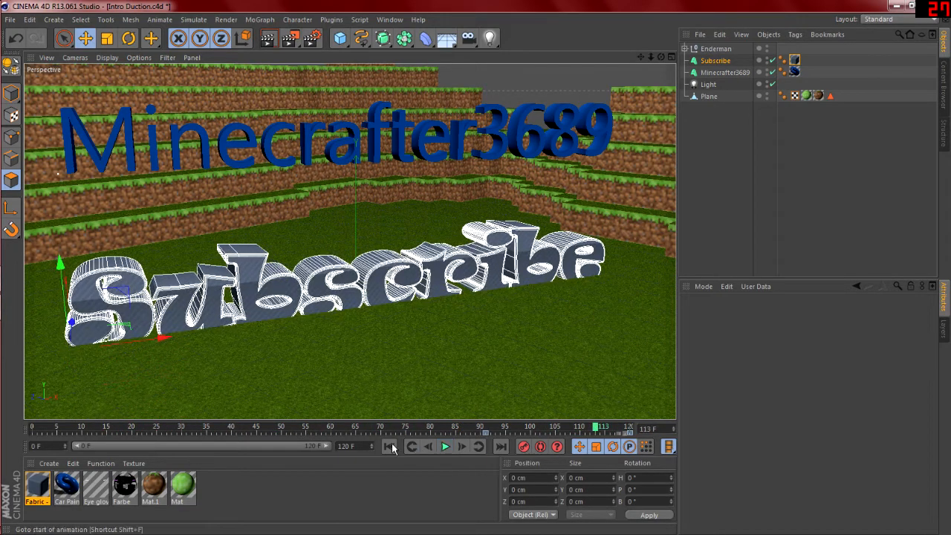
click(390, 446)
click(440, 445)
click(440, 446)
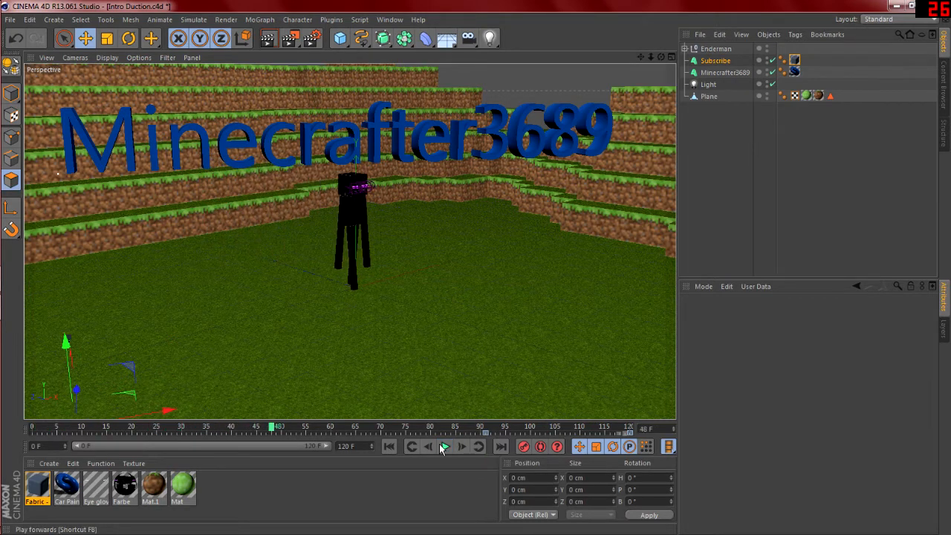
- Expand the Enderman hierarchy and its Head group, select Head Open, and preview it by switching its visibility on and off again
click(690, 50)
click(685, 49)
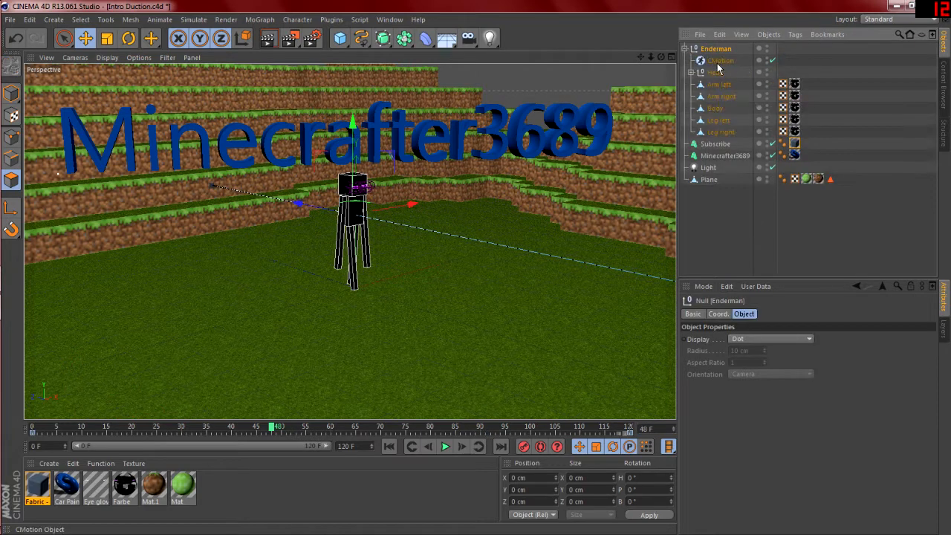
click(690, 72)
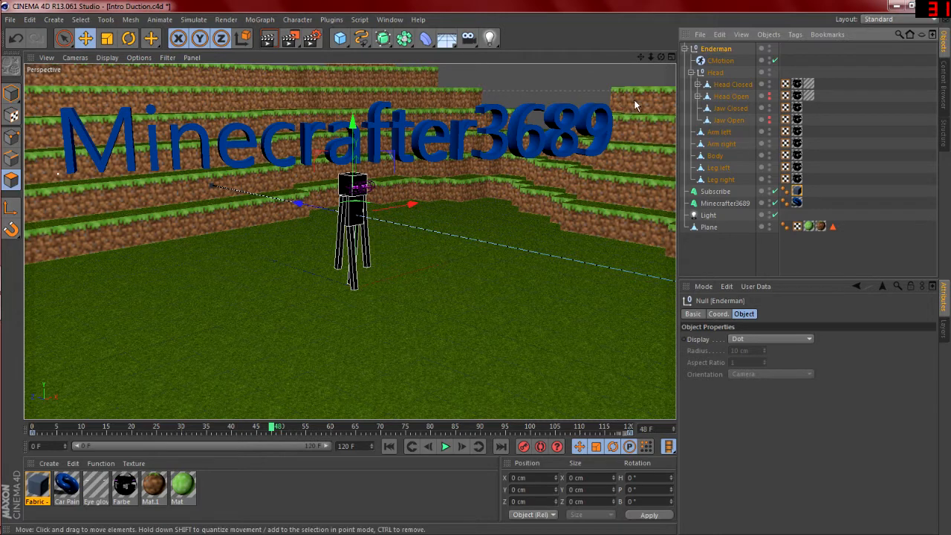
click(731, 96)
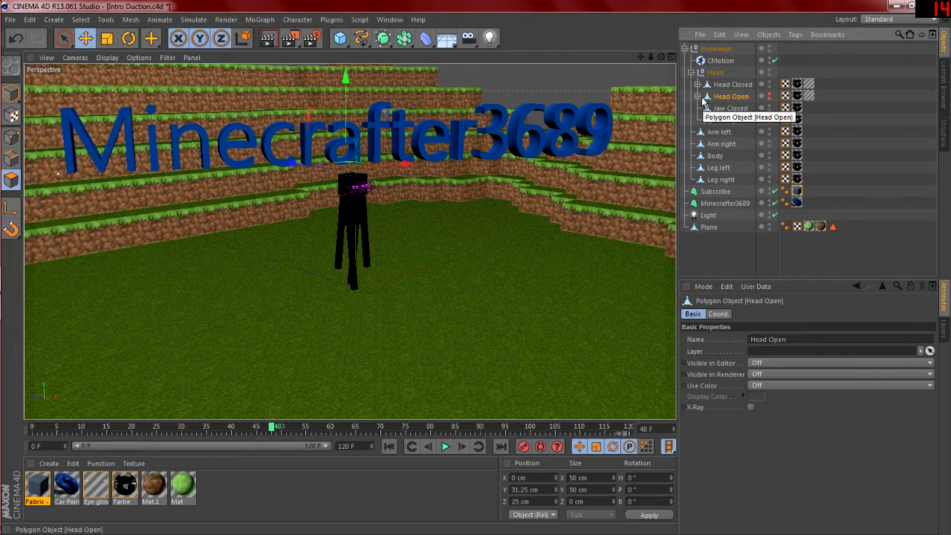
click(698, 96)
click(698, 96)
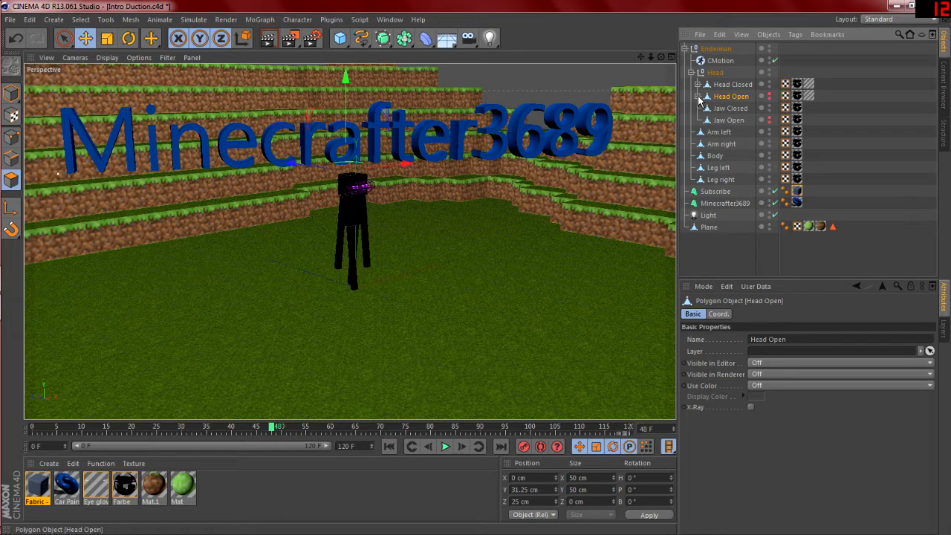
click(770, 95)
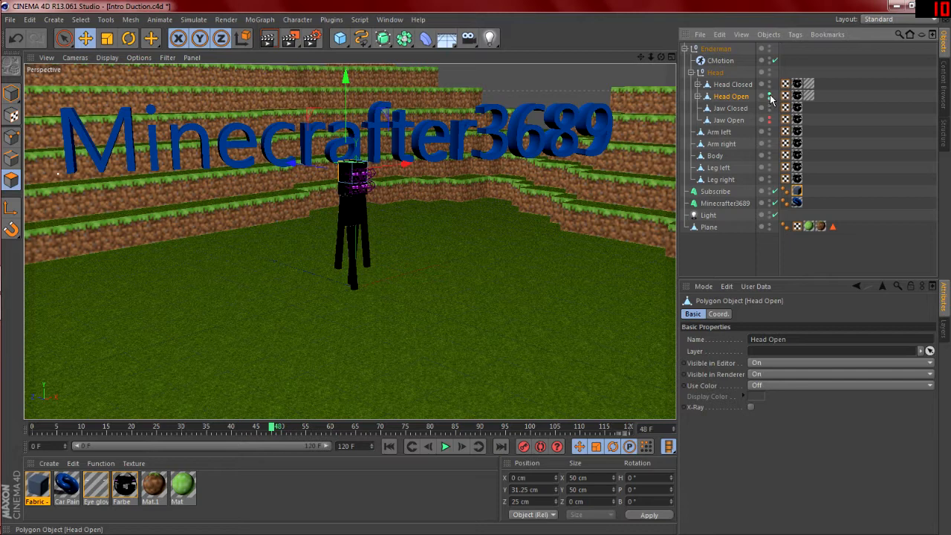
click(769, 96)
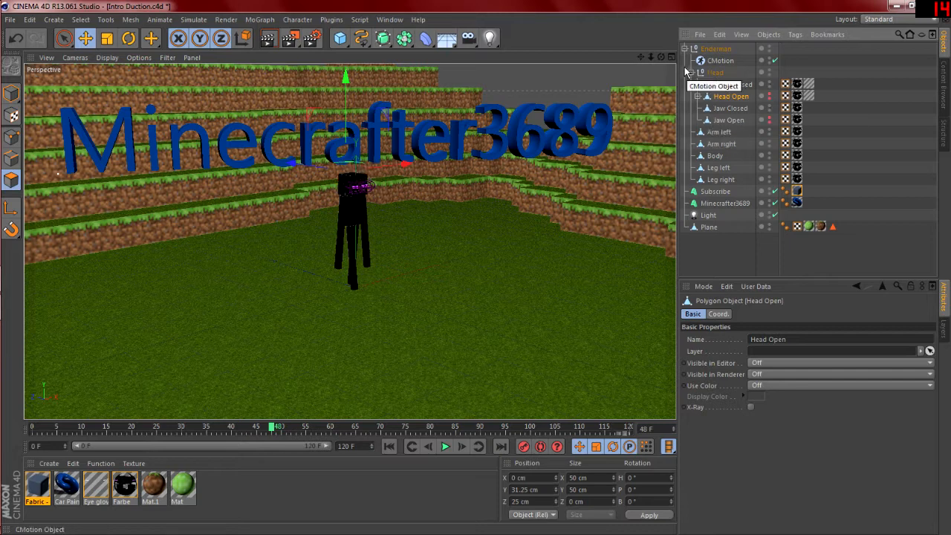
- Locate the moment for the mouth to open by scrubbing the walk, and record a keyframe for Head Open at frame 49
click(282, 428)
click(330, 428)
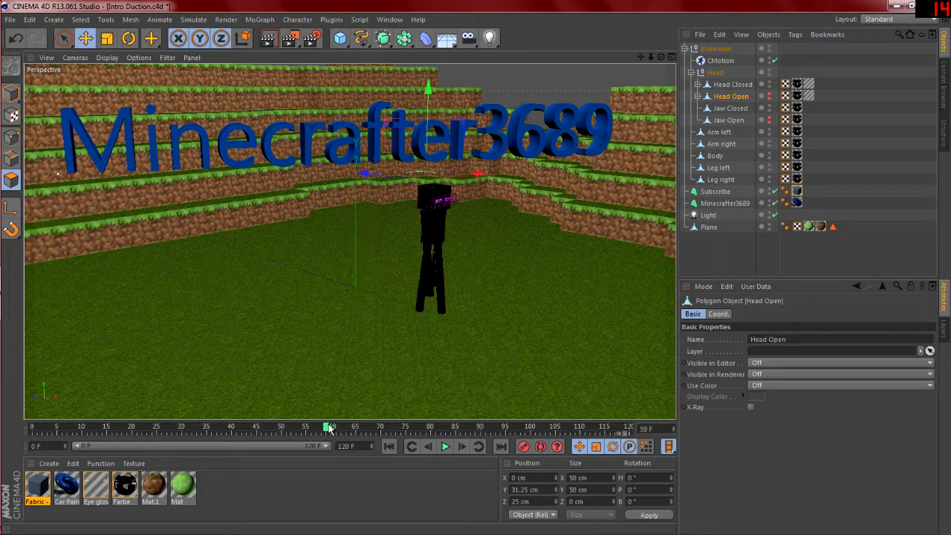
click(305, 428)
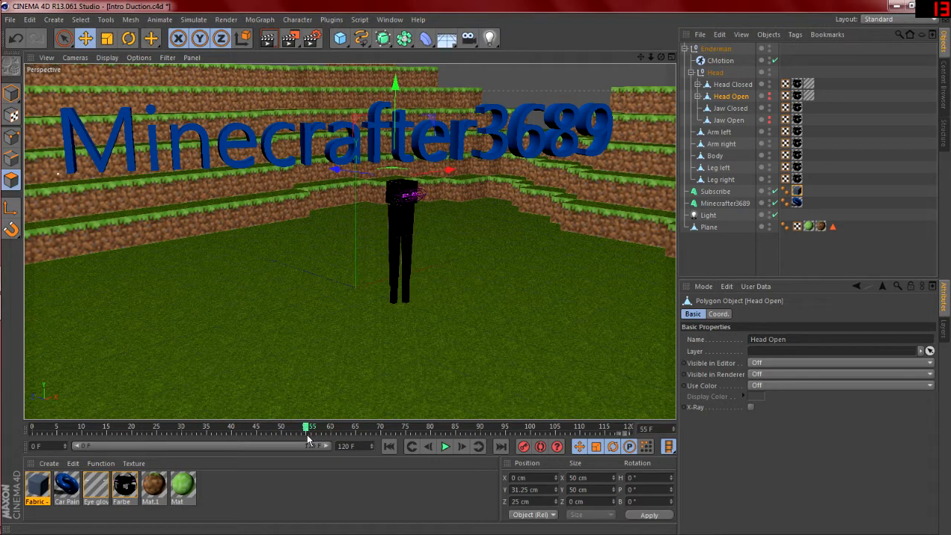
click(281, 428)
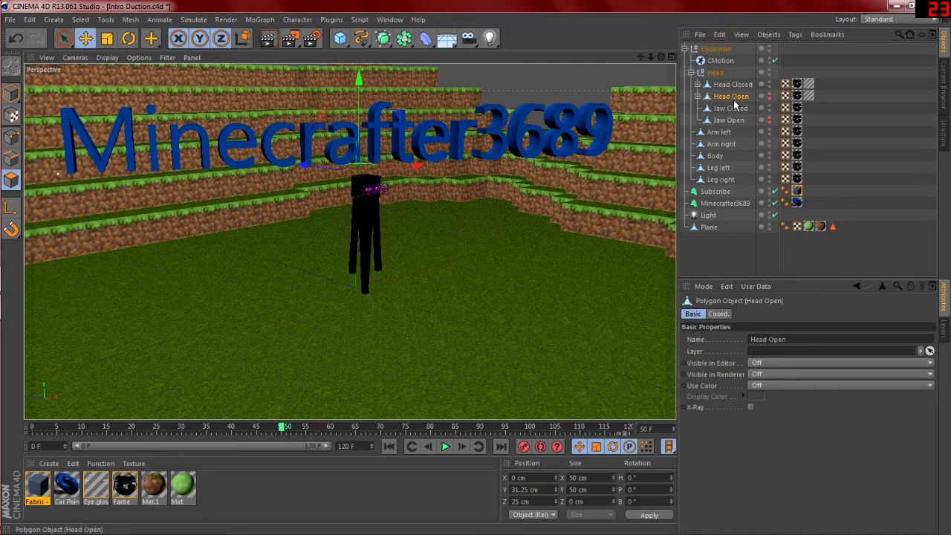
click(429, 447)
click(524, 447)
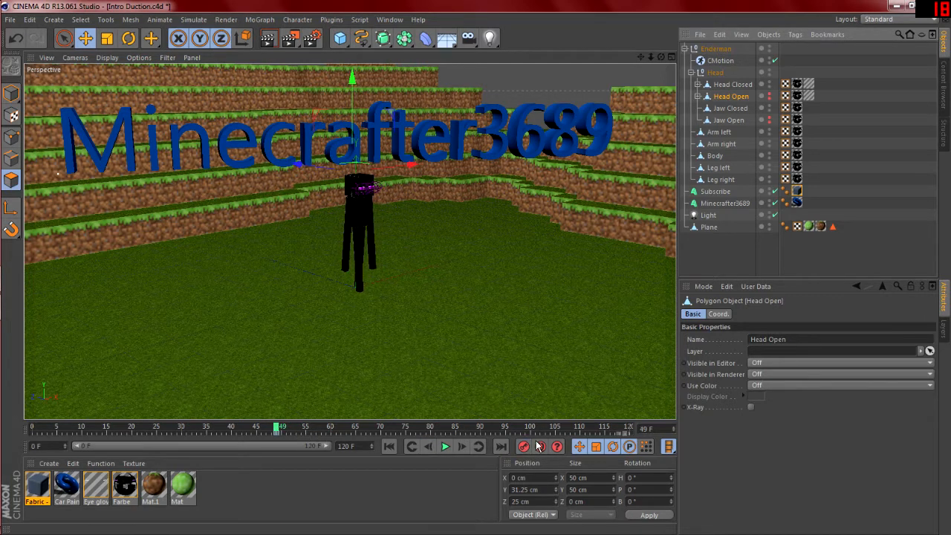
- At frame 50, make Head Open visible, hide Head Closed, and record a keyframe for Head Open
click(462, 444)
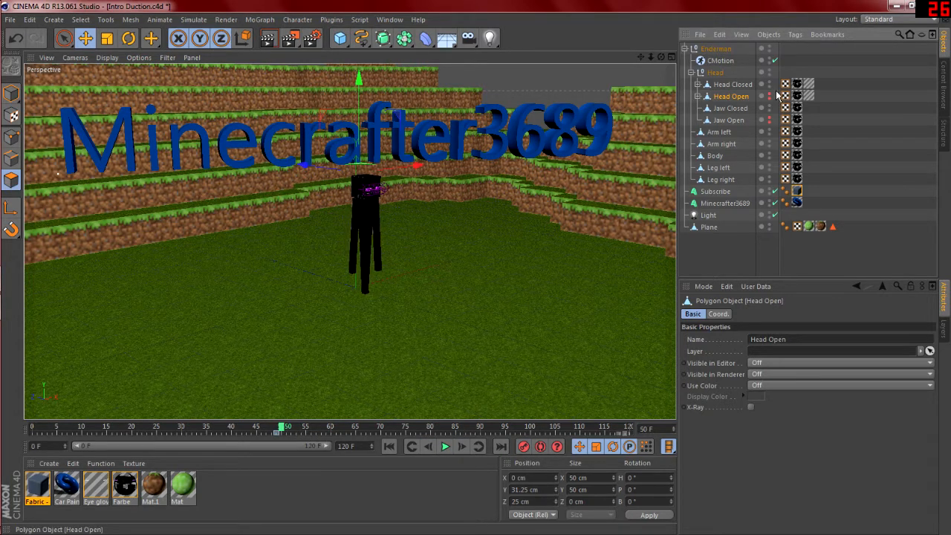
click(769, 94)
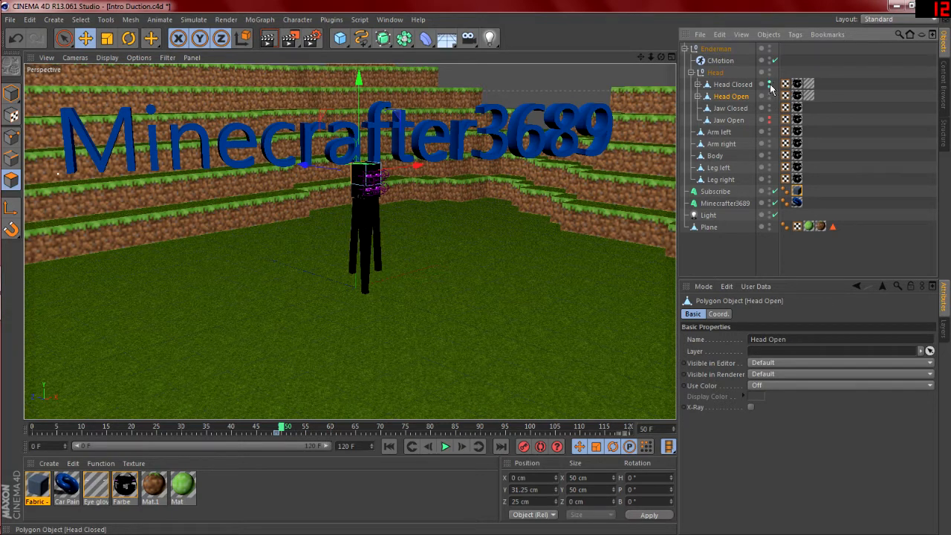
click(769, 85)
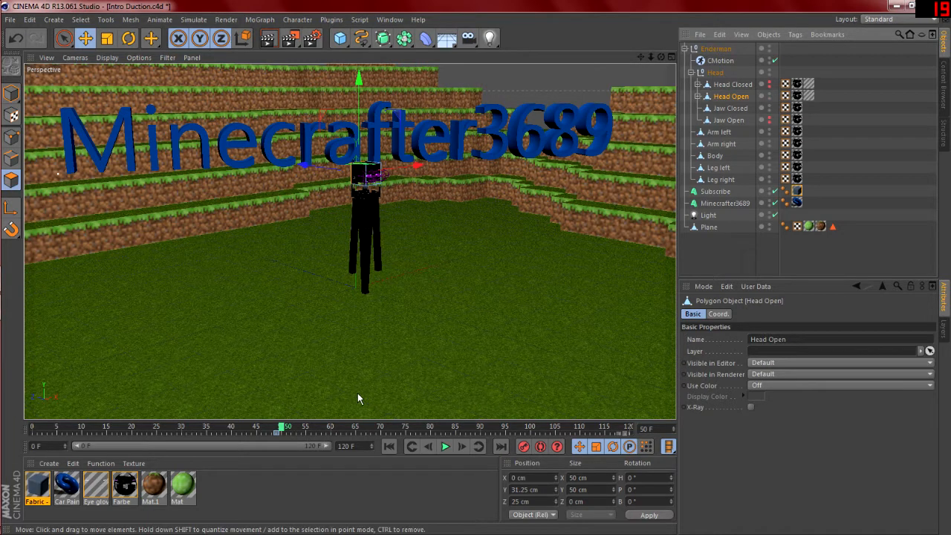
click(527, 449)
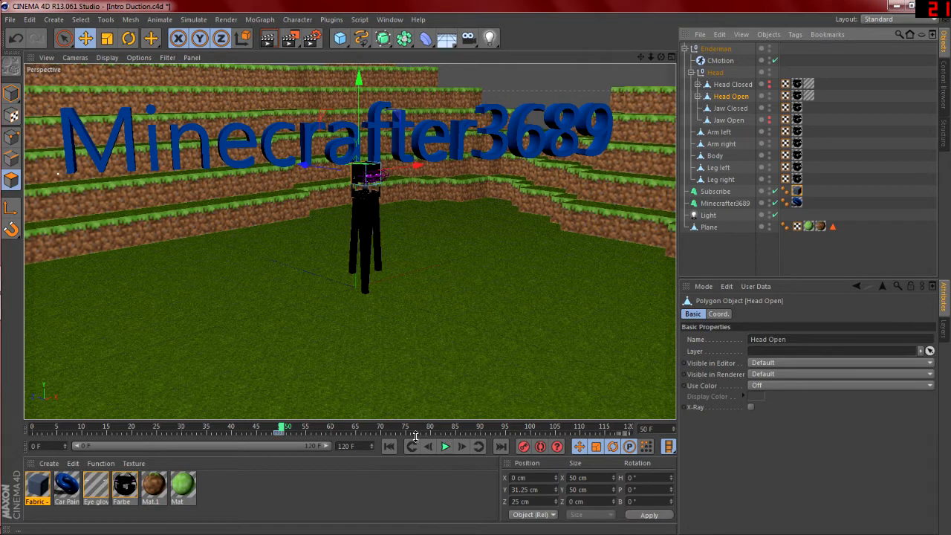
- Play the animation from the start to check the Enderman's head swap, and return to frame 0
click(389, 446)
click(443, 445)
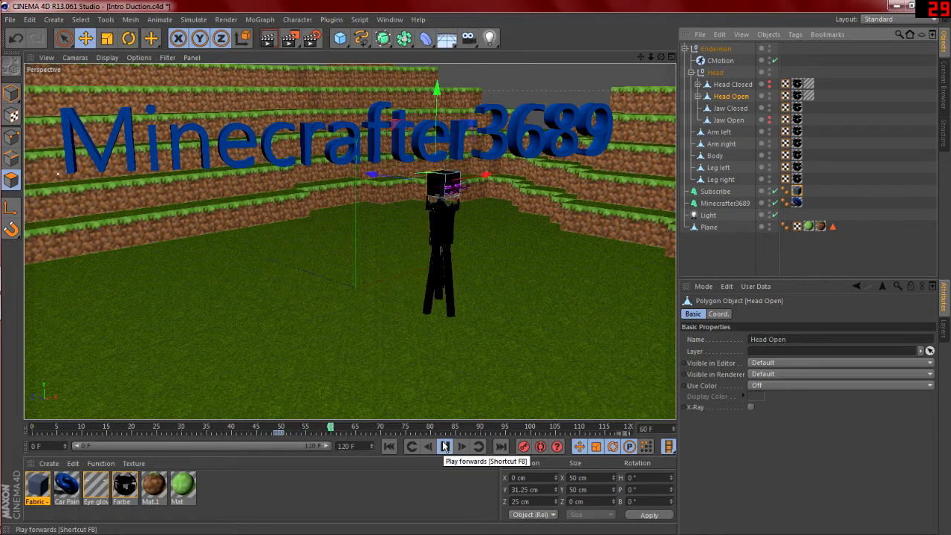
click(444, 446)
click(389, 446)
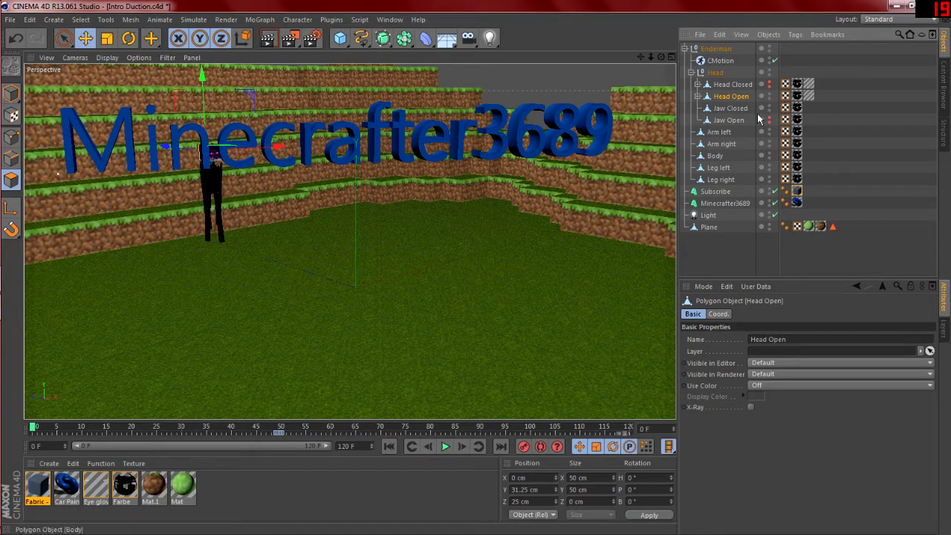
- Show Head Closed and hide Head Open at frame 0, play the animation to check the head, and return to the start
click(769, 82)
ctrl+click(769, 96)
click(445, 445)
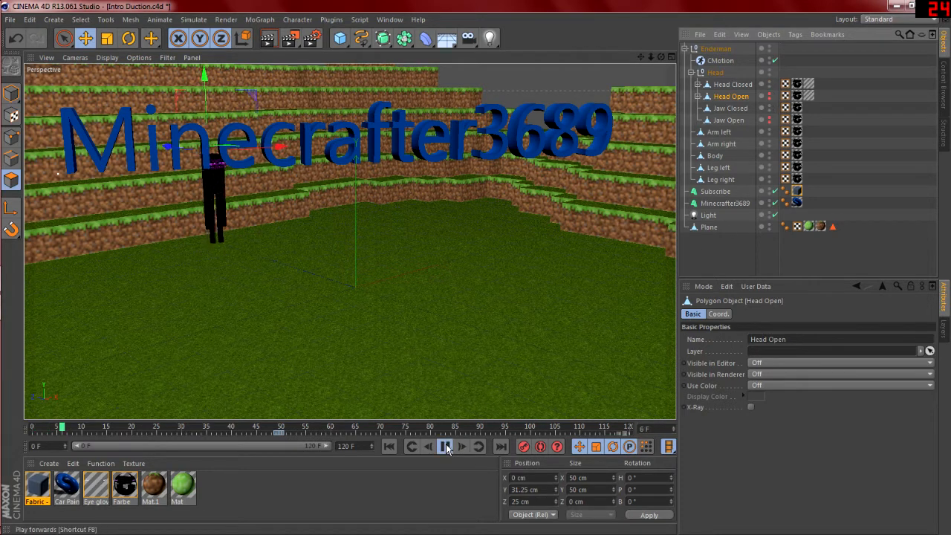
click(445, 445)
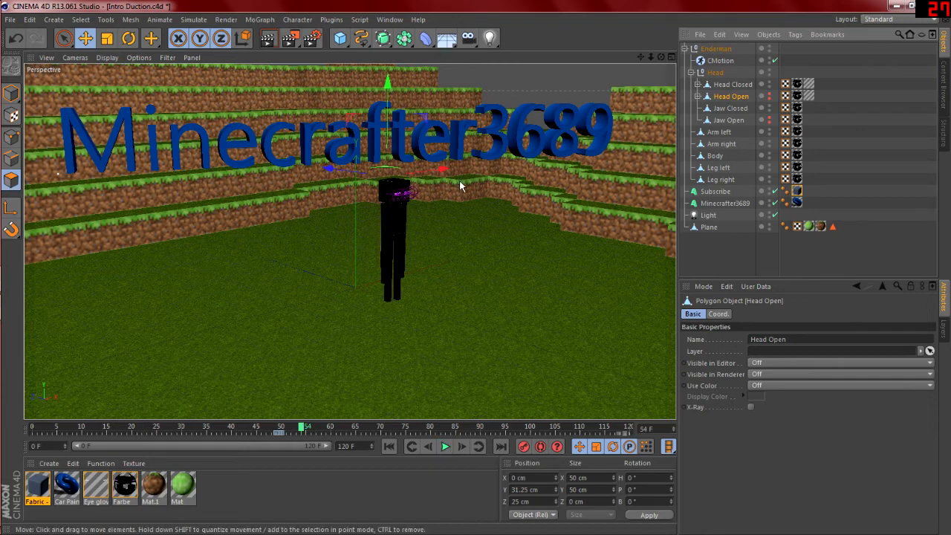
click(388, 446)
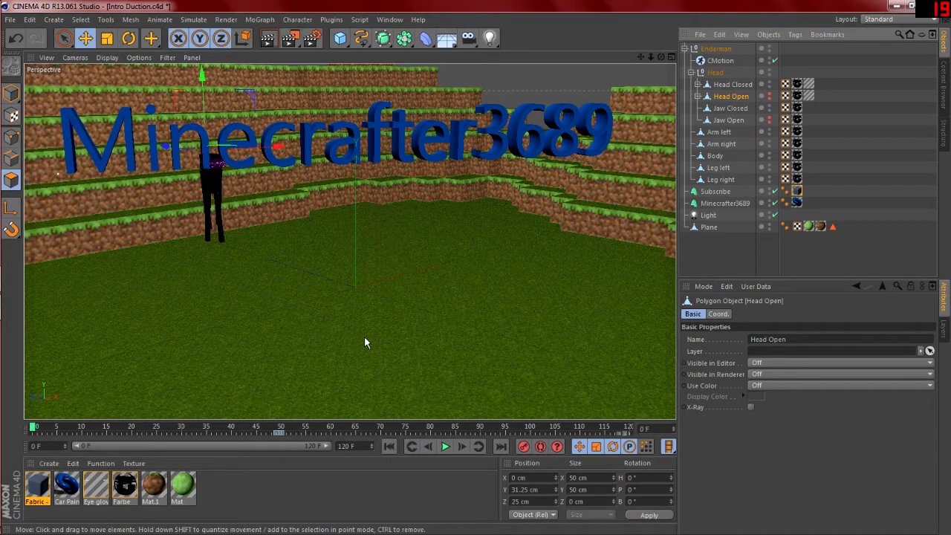
- Set the render output's manual frame range to end at frame 125
click(315, 39)
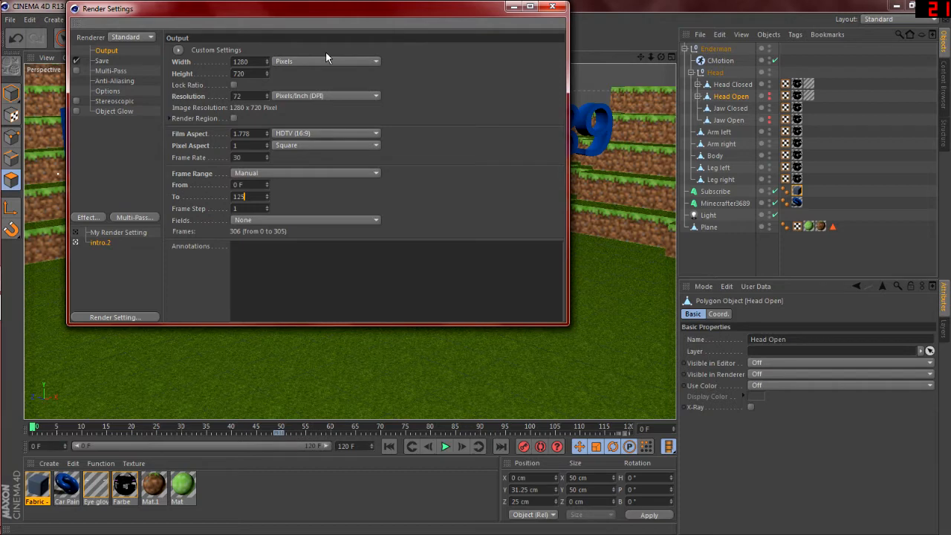
click(553, 9)
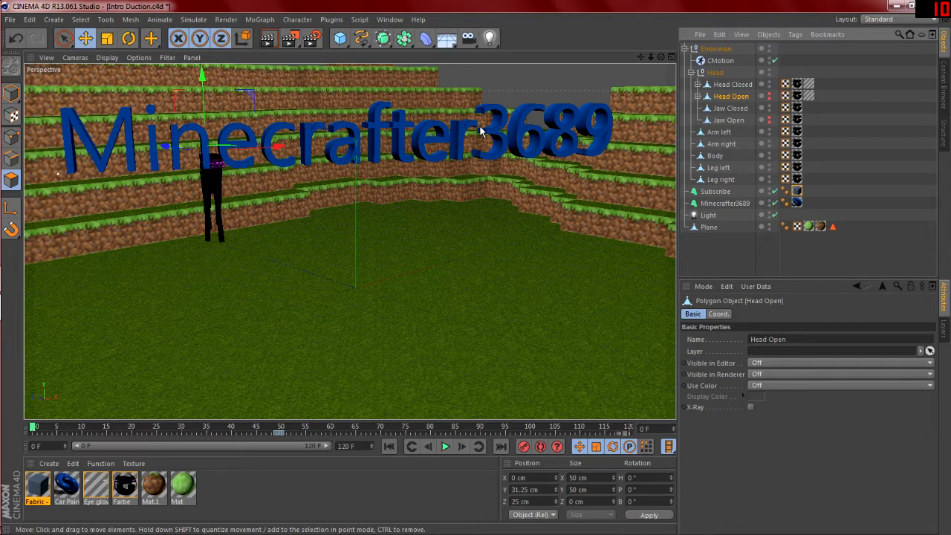
- Render the animation in the Picture Viewer and zoom out to view the whole frame while it renders
click(294, 41)
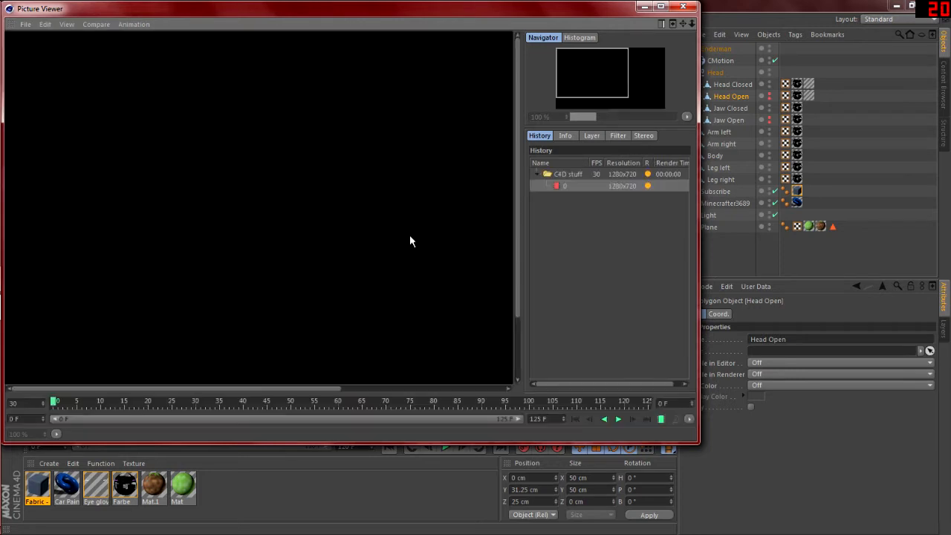
scroll(321, 237, down, 2)
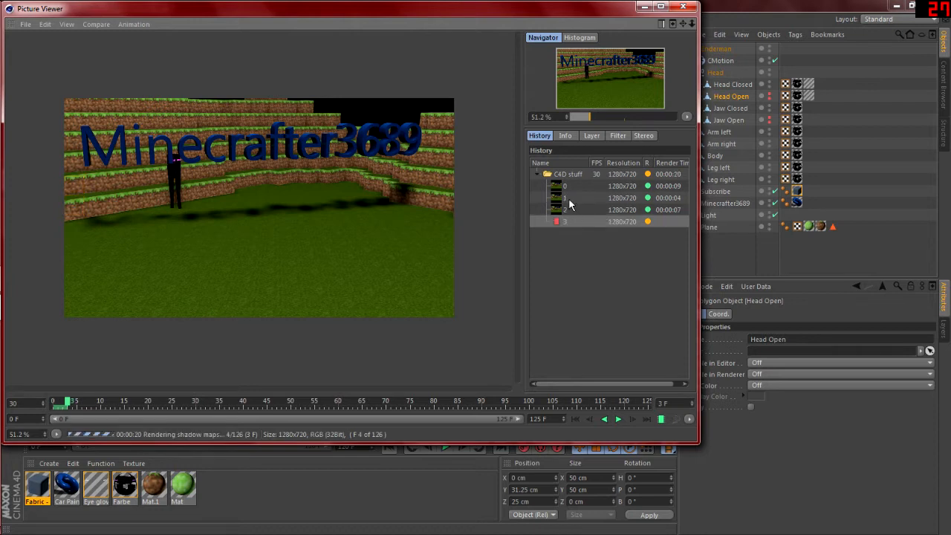
mouse_move(67, 402)
mouse_down()
mouse_move(55, 402)
mouse_move(88, 402)
mouse_move(44, 402)
mouse_move(69, 401)
mouse_up()
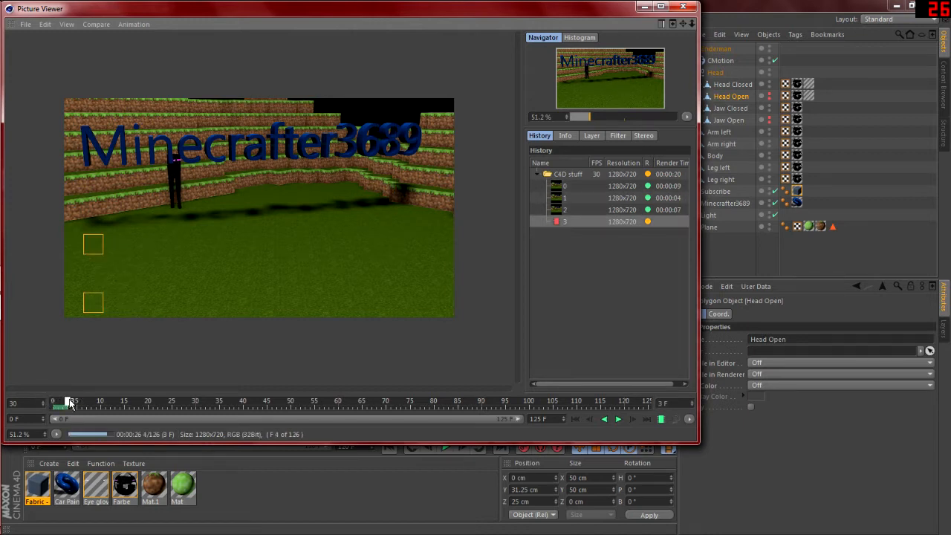